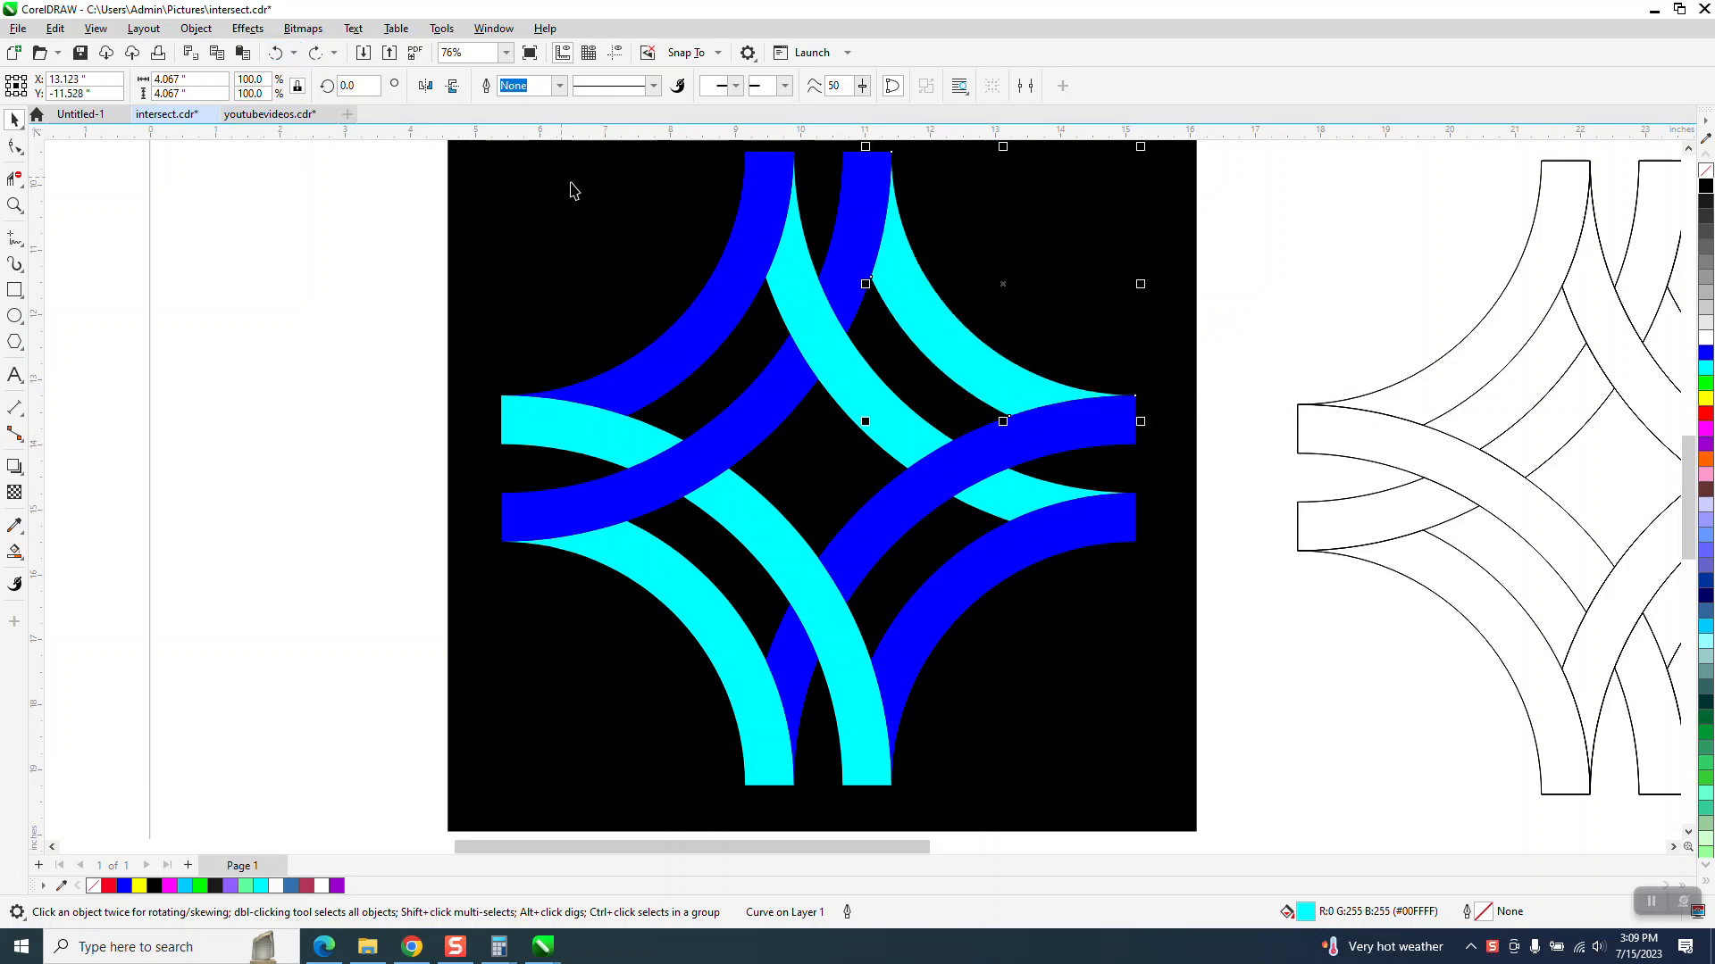
# - Apply a black-to-cyan-to-black fountain fill to the upper-right cyan arc segment with Interactive Fill, positioning its gradient nodes
pyautogui.click(25, 565)
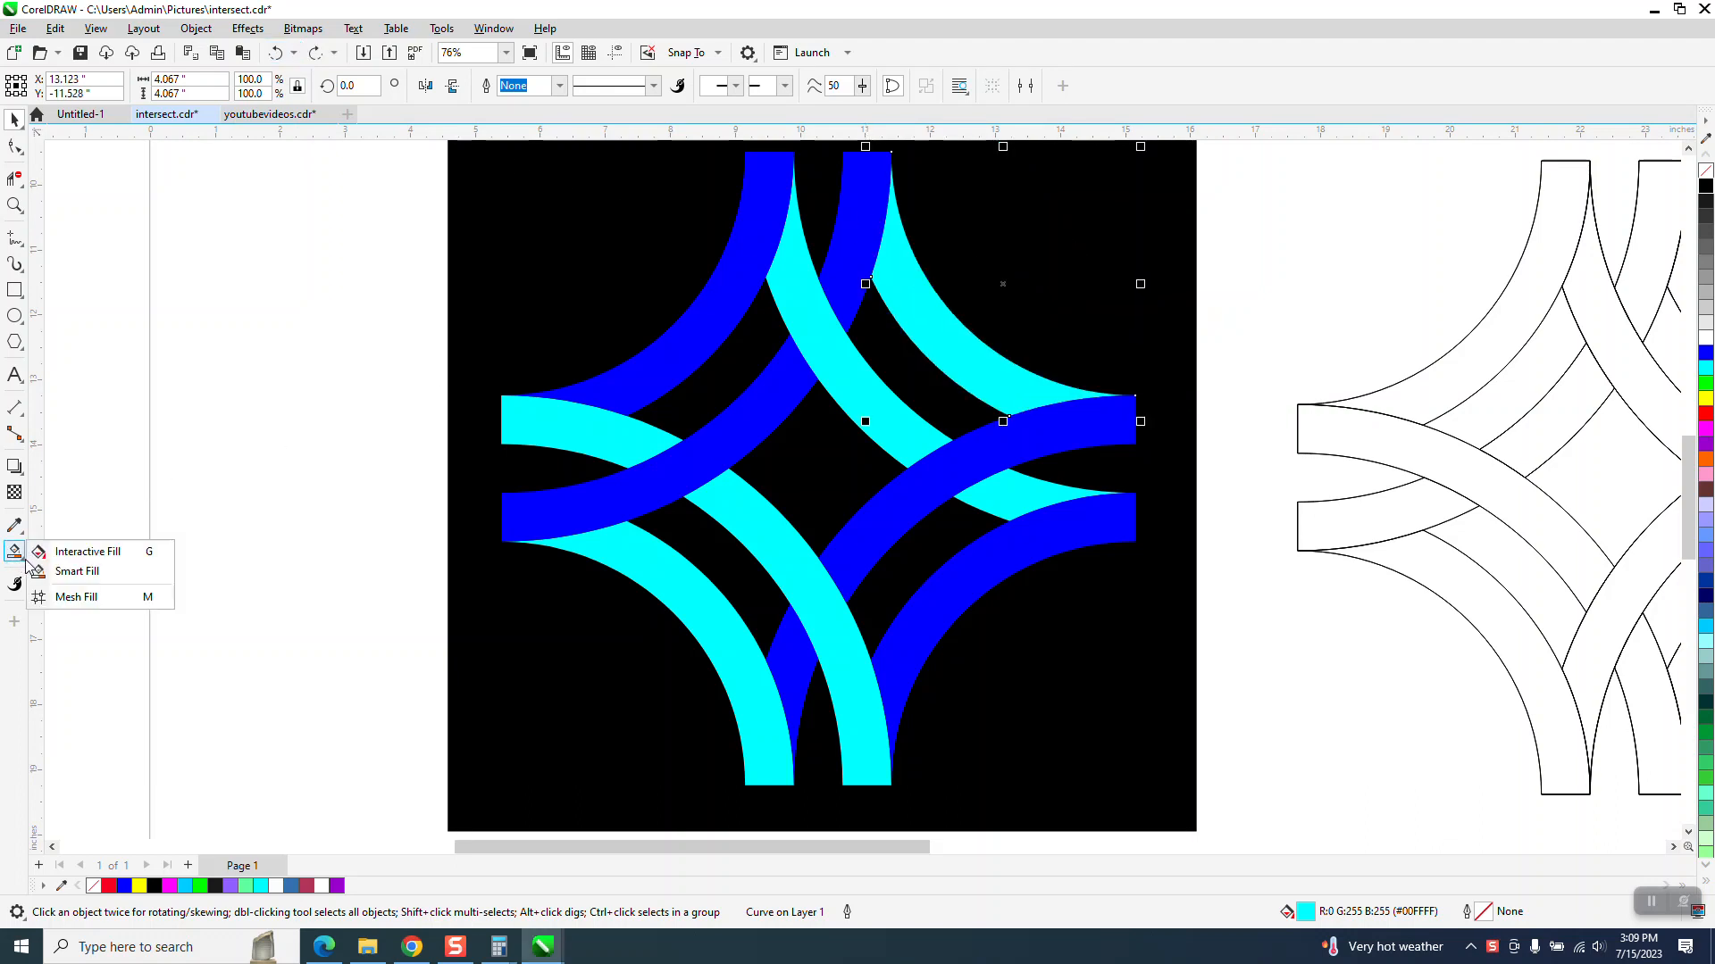
pyautogui.click(87, 552)
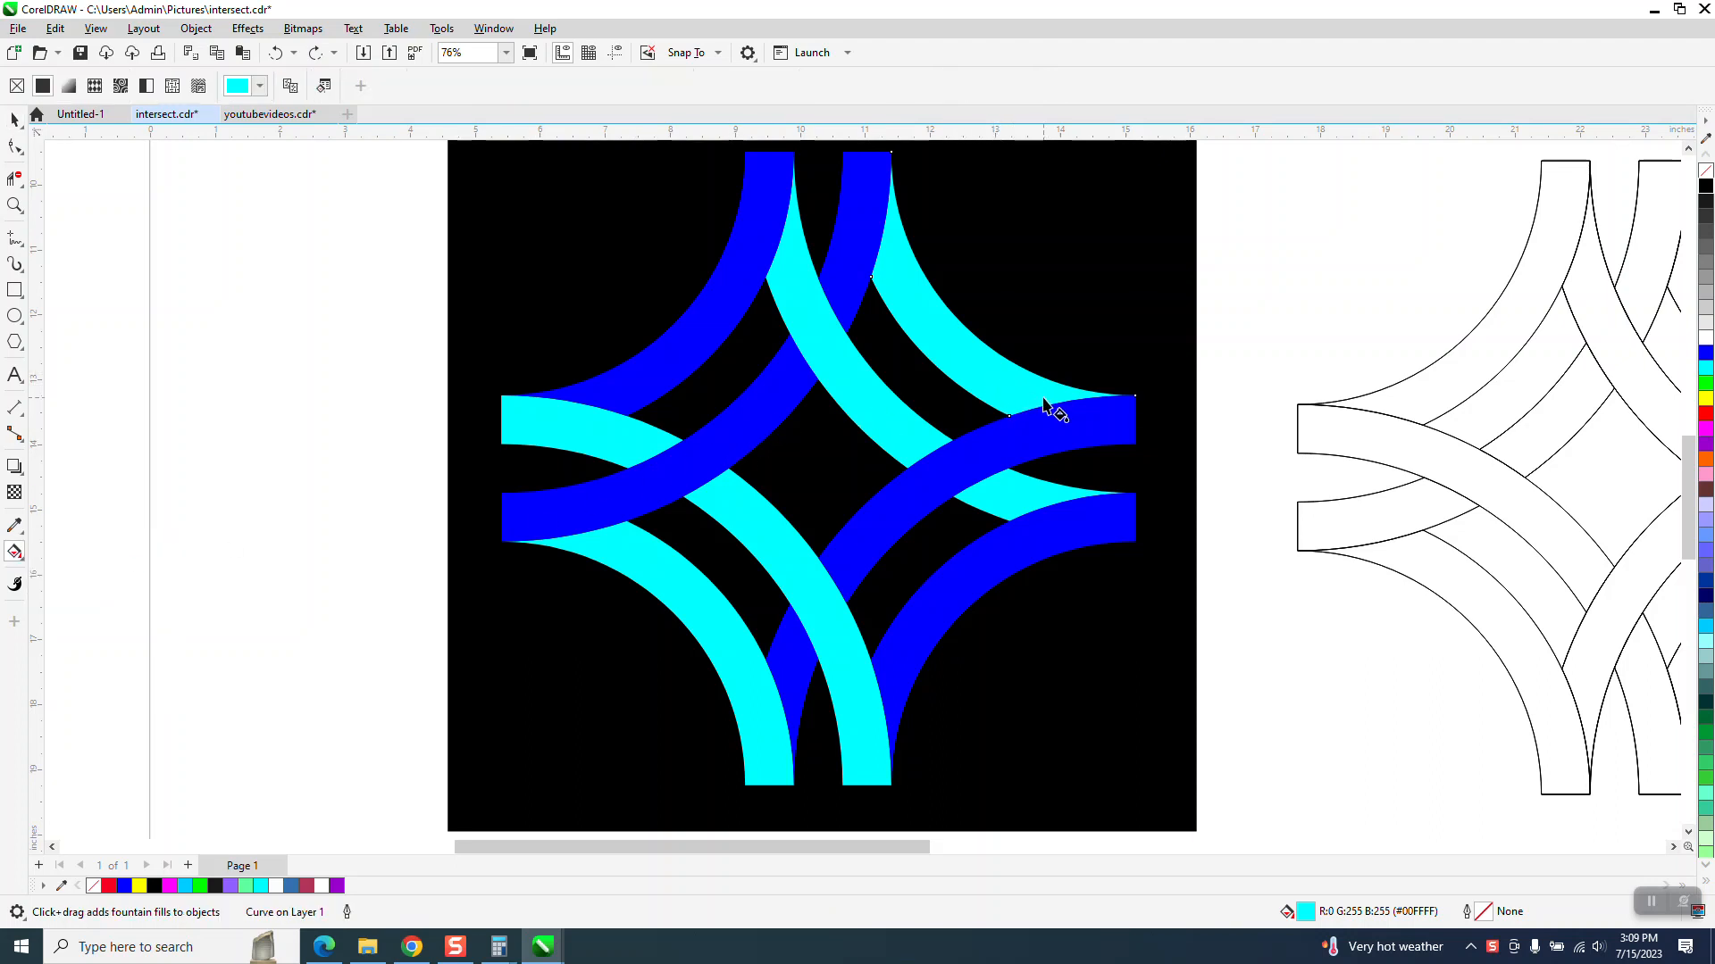
pyautogui.moveTo(1045, 404); pyautogui.dragTo(877, 254)
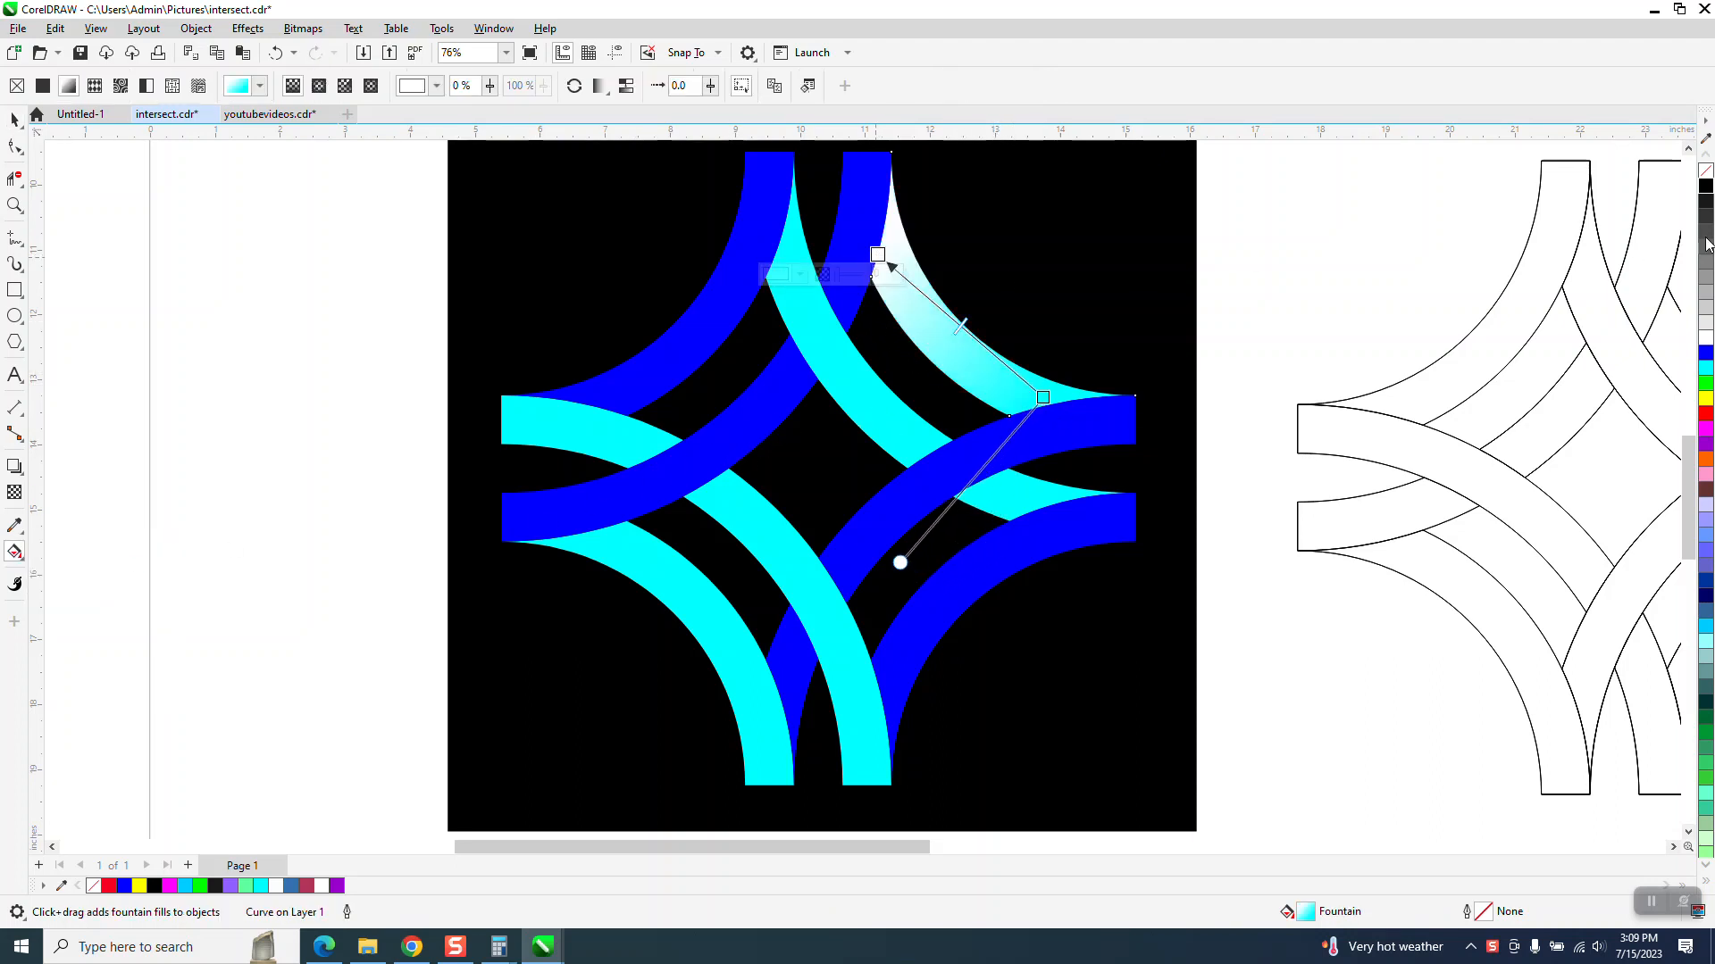
pyautogui.moveTo(1710, 230); pyautogui.dragTo(883, 256)
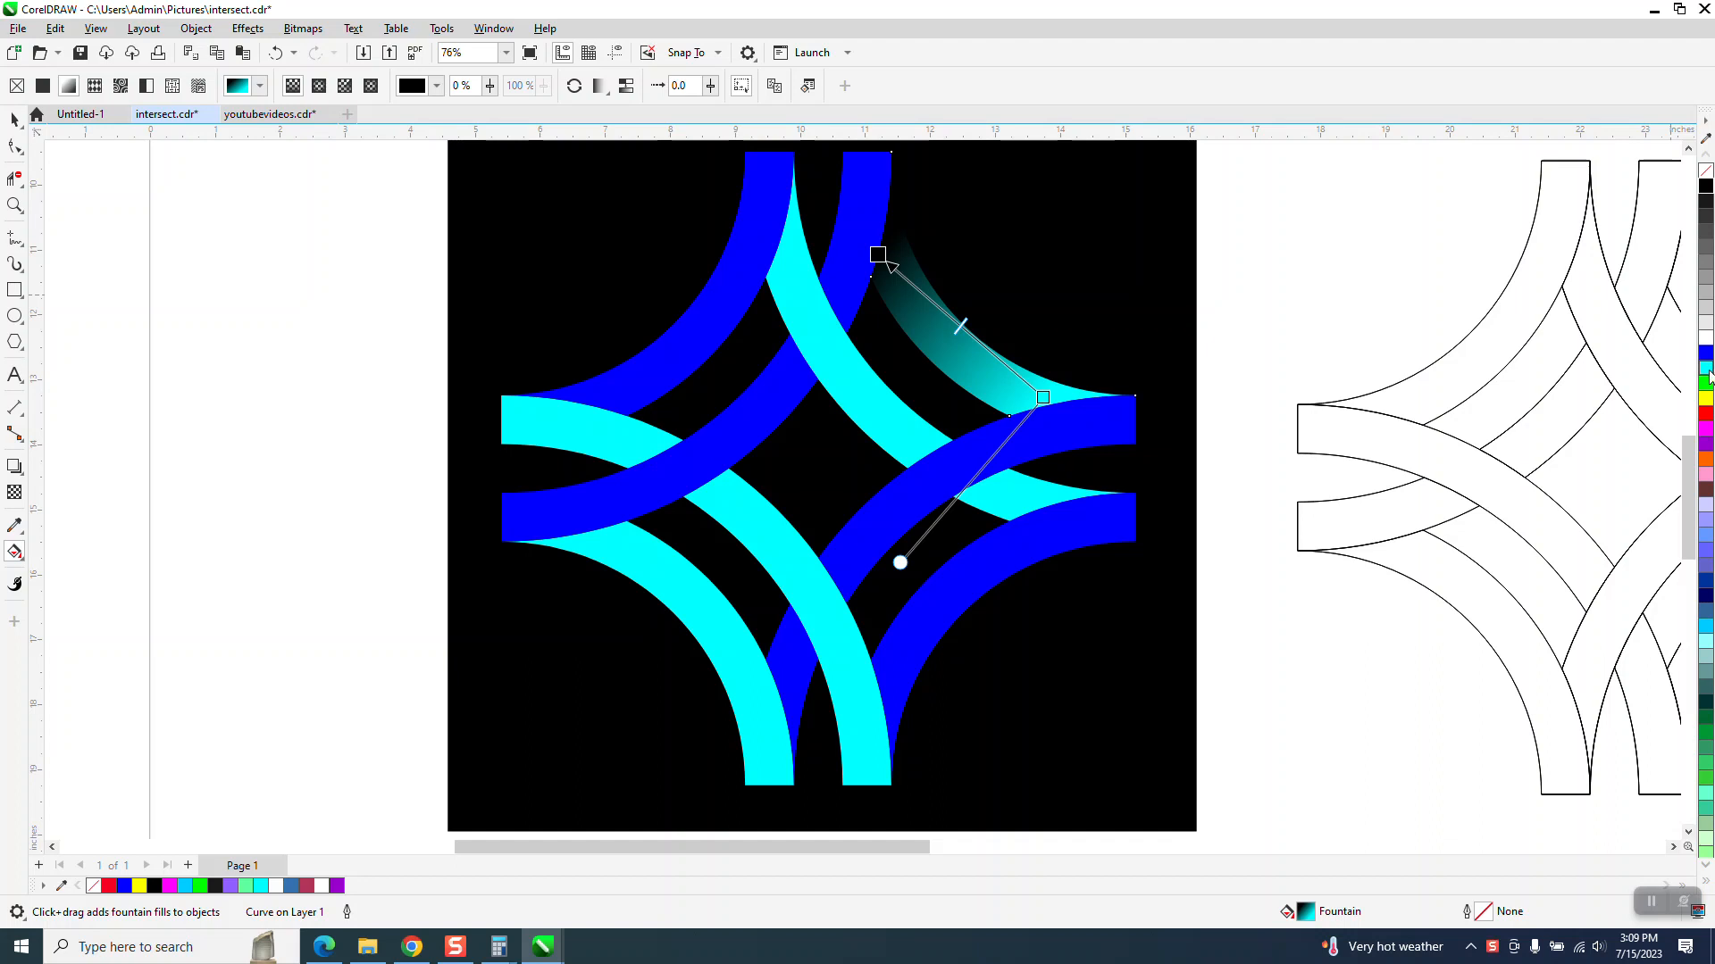
pyautogui.moveTo(1708, 370); pyautogui.dragTo(971, 335)
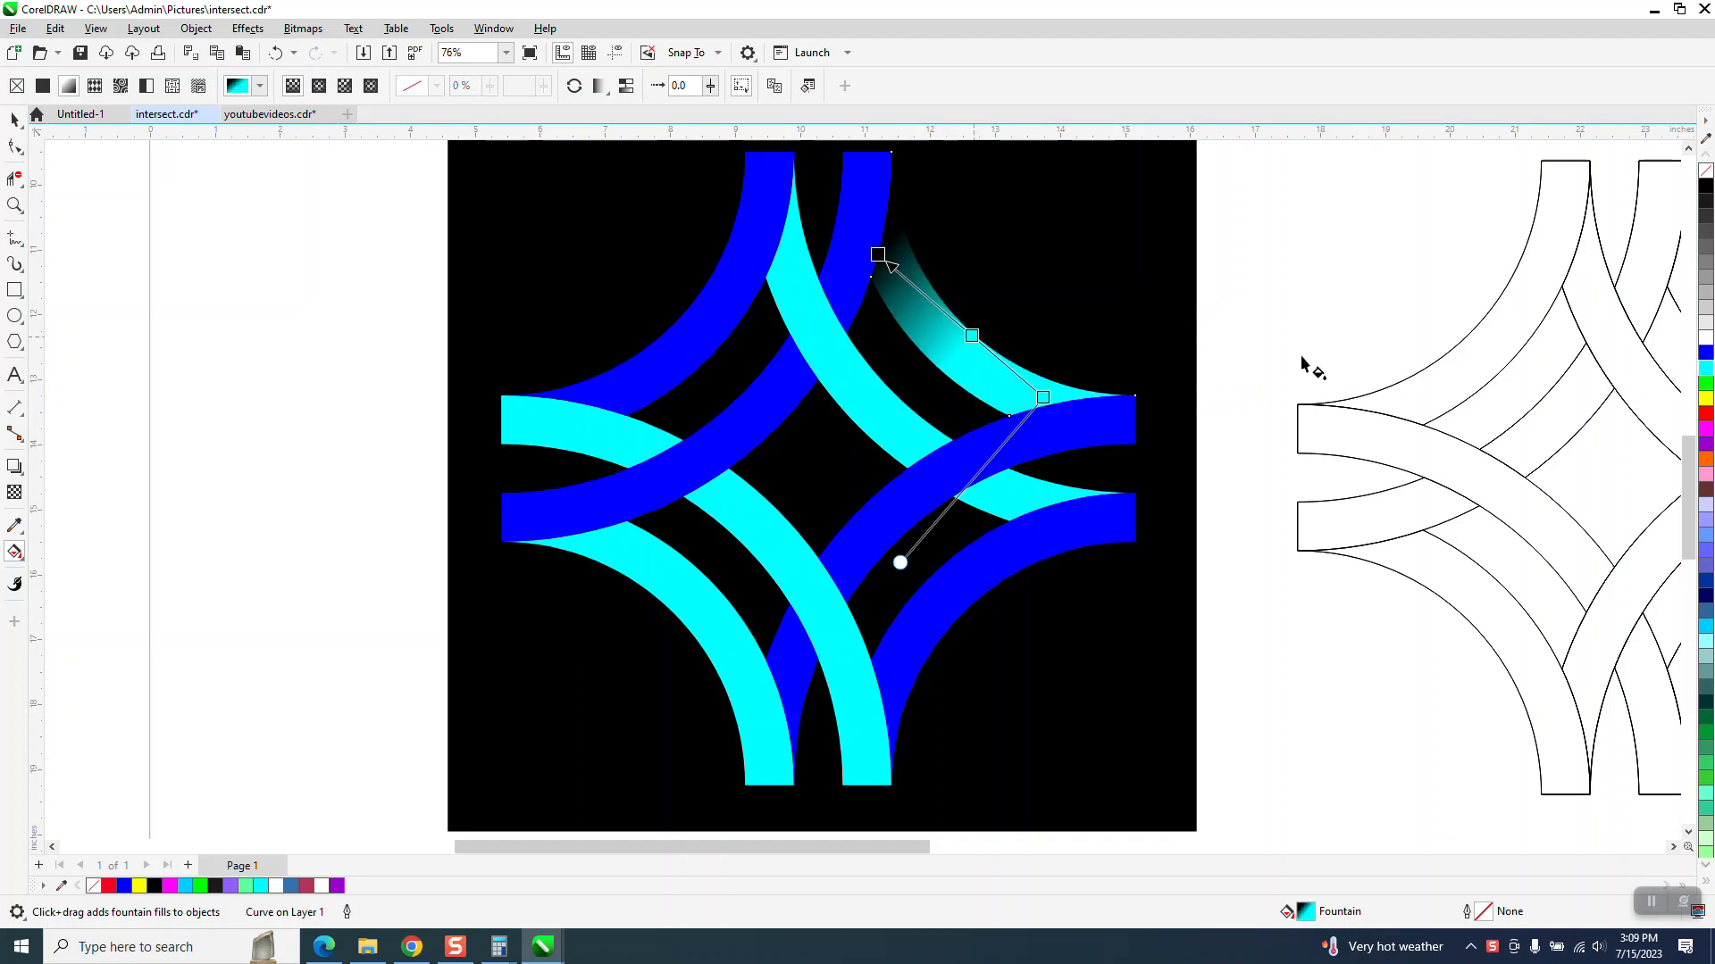
pyautogui.moveTo(1707, 209); pyautogui.dragTo(1083, 421)
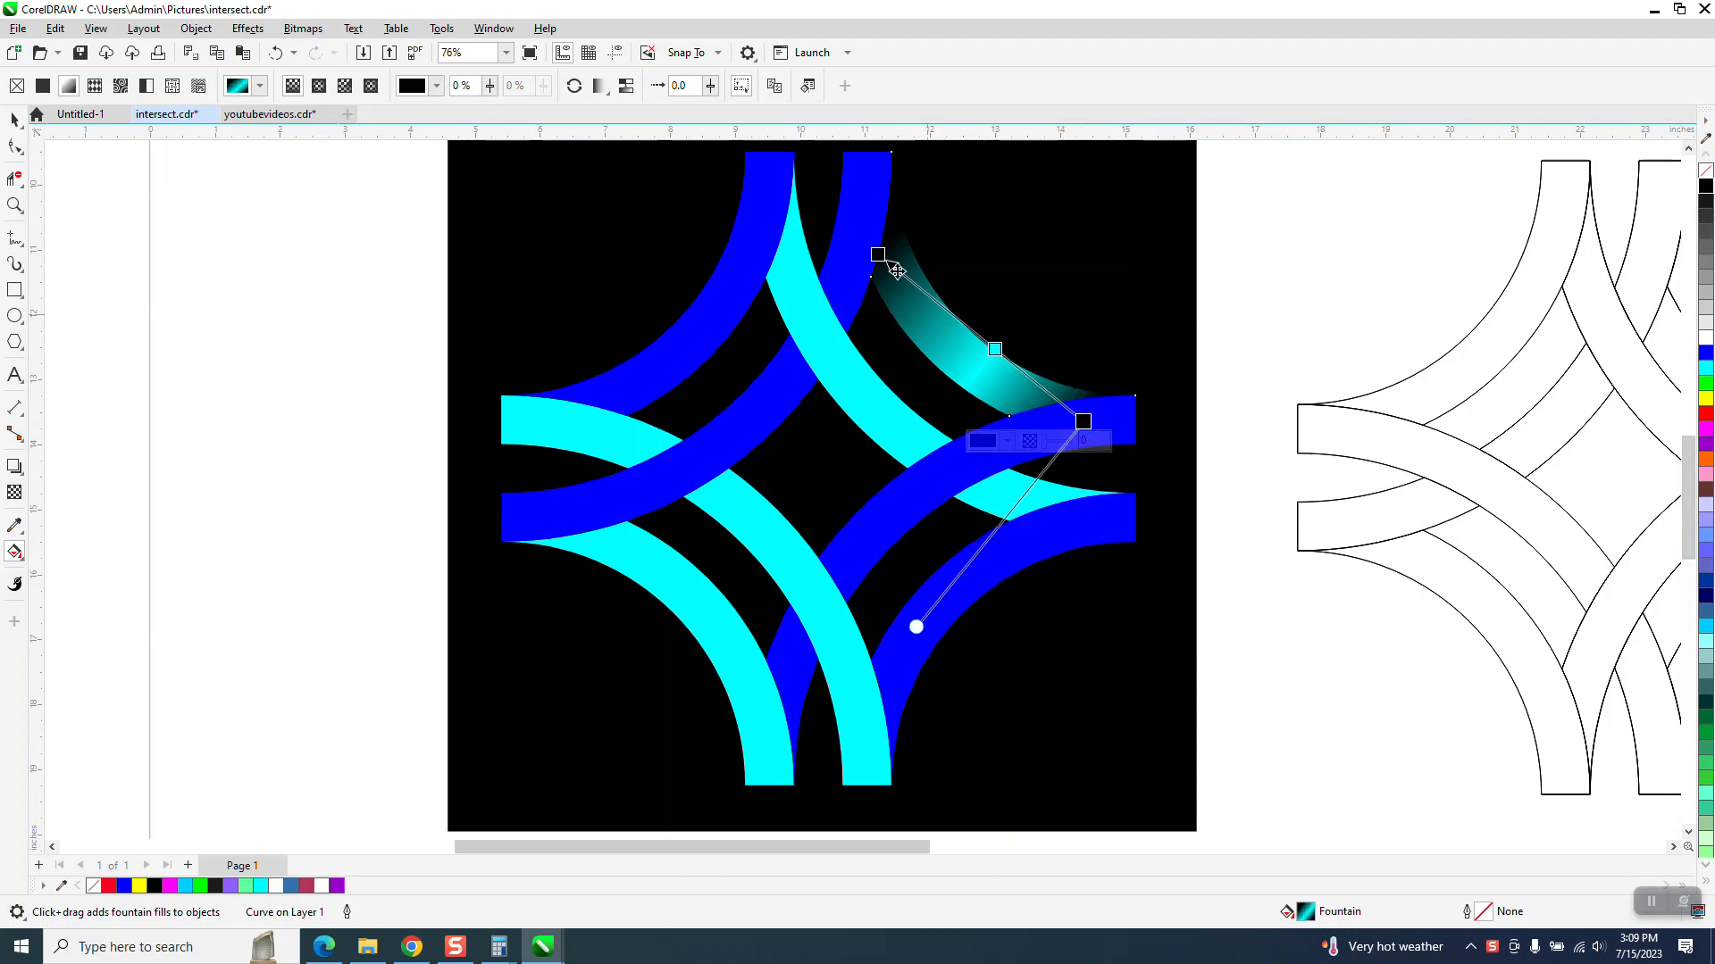
pyautogui.moveTo(879, 257); pyautogui.dragTo(855, 244)
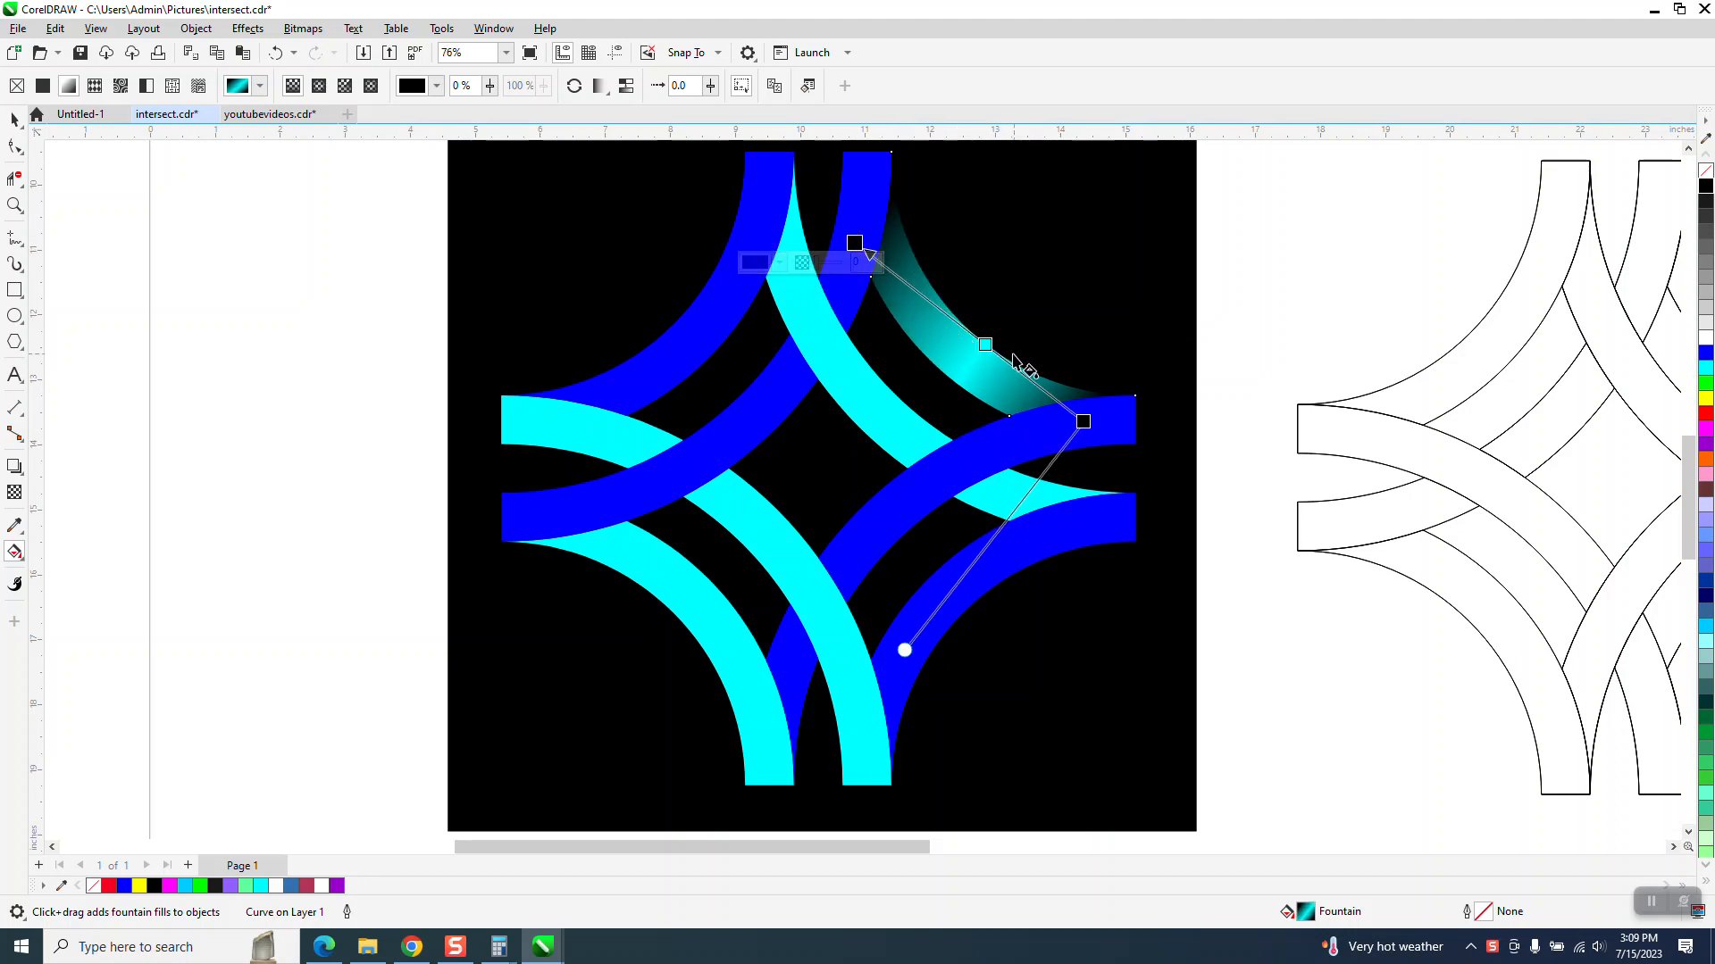
pyautogui.moveTo(983, 346); pyautogui.dragTo(966, 330)
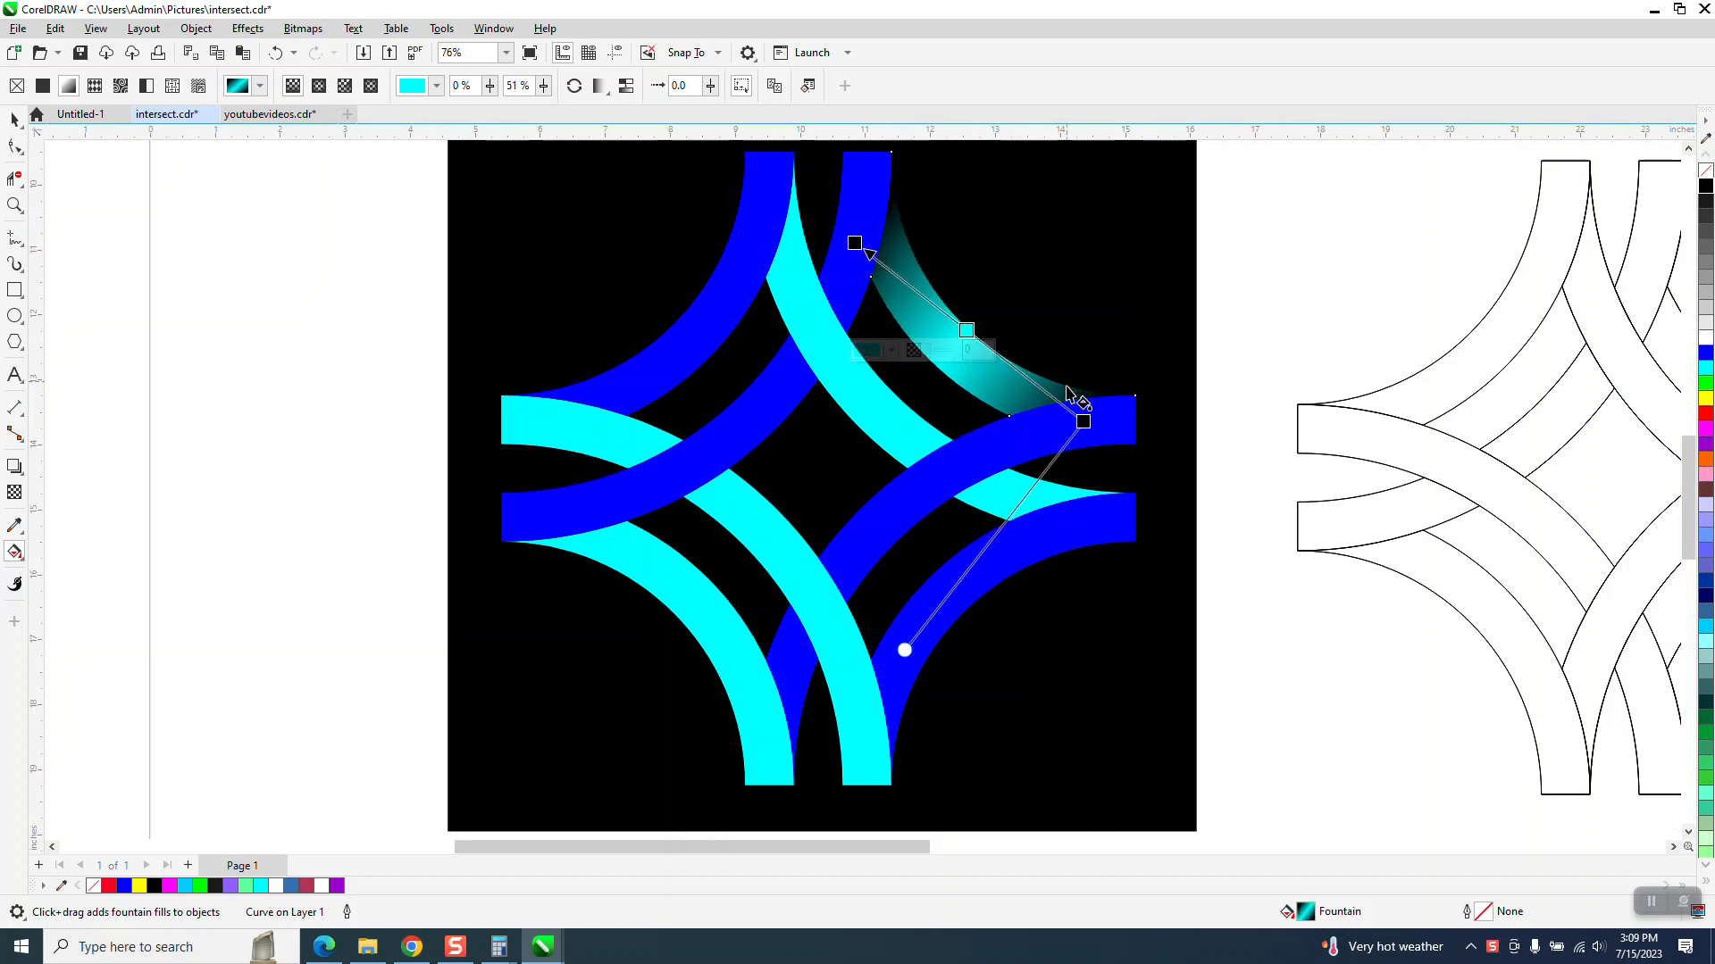
pyautogui.click(14, 118)
pyautogui.click(15, 177)
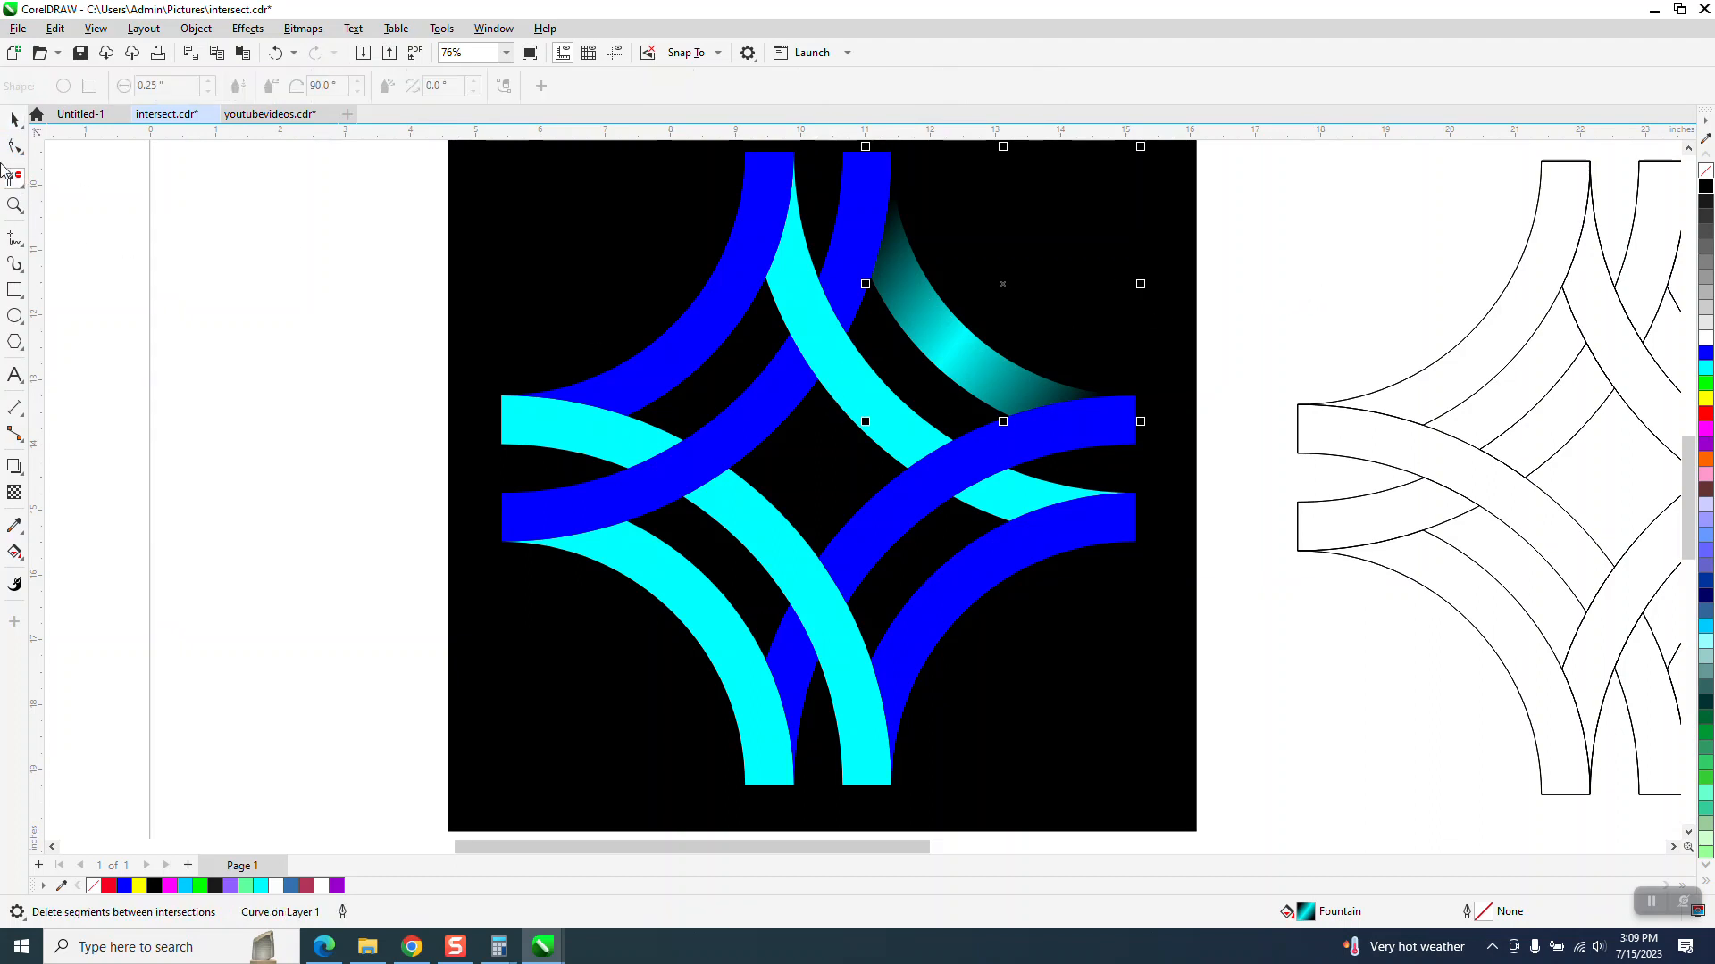
pyautogui.click(15, 119)
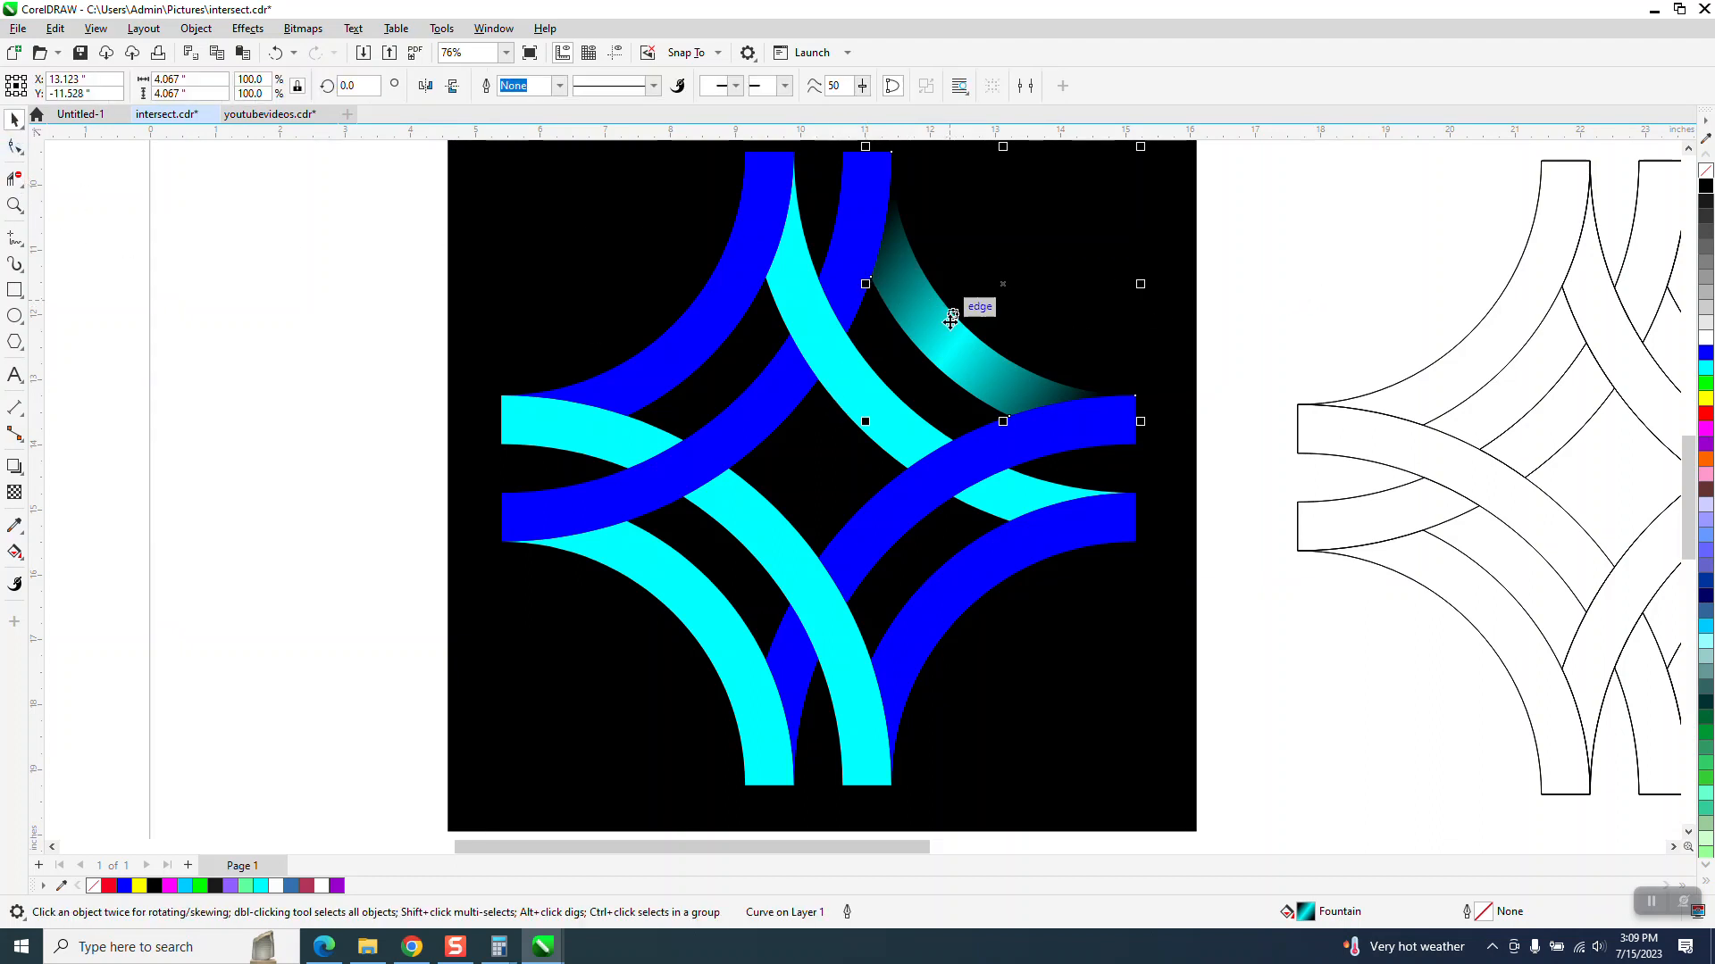
# - Copy the upper-right segment's gradient fill onto the adjacent central cyan segment with the Attributes Eyedropper
pyautogui.click(21, 540)
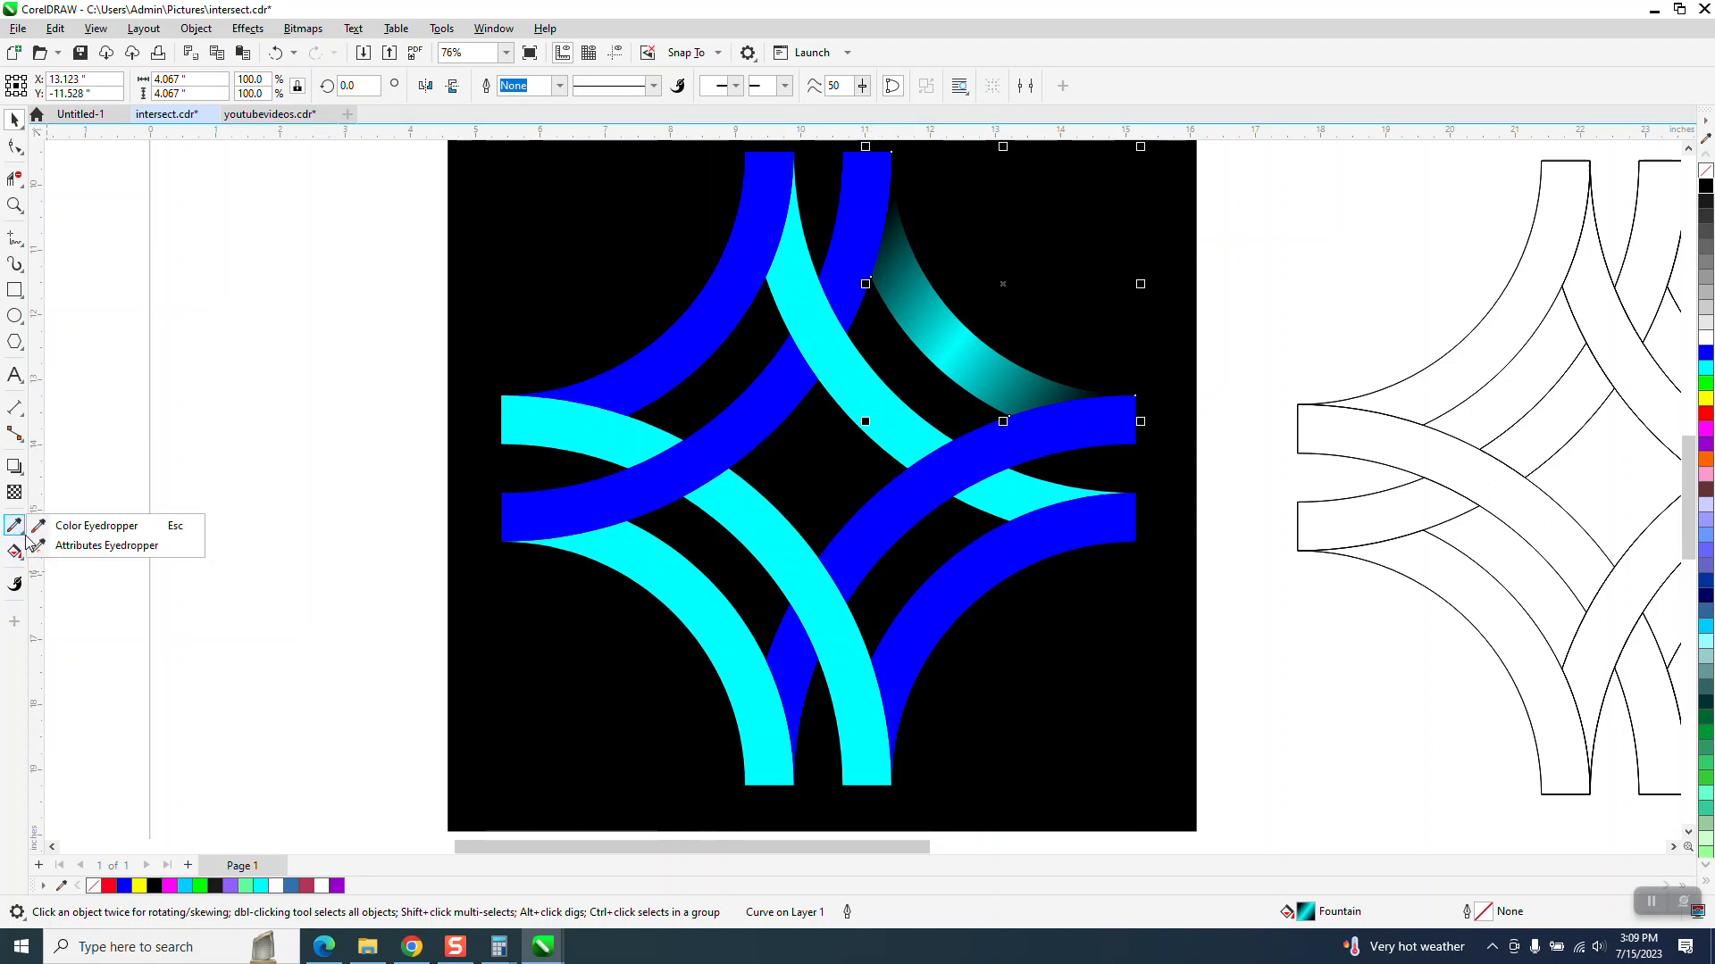
pyautogui.click(89, 547)
pyautogui.click(965, 345)
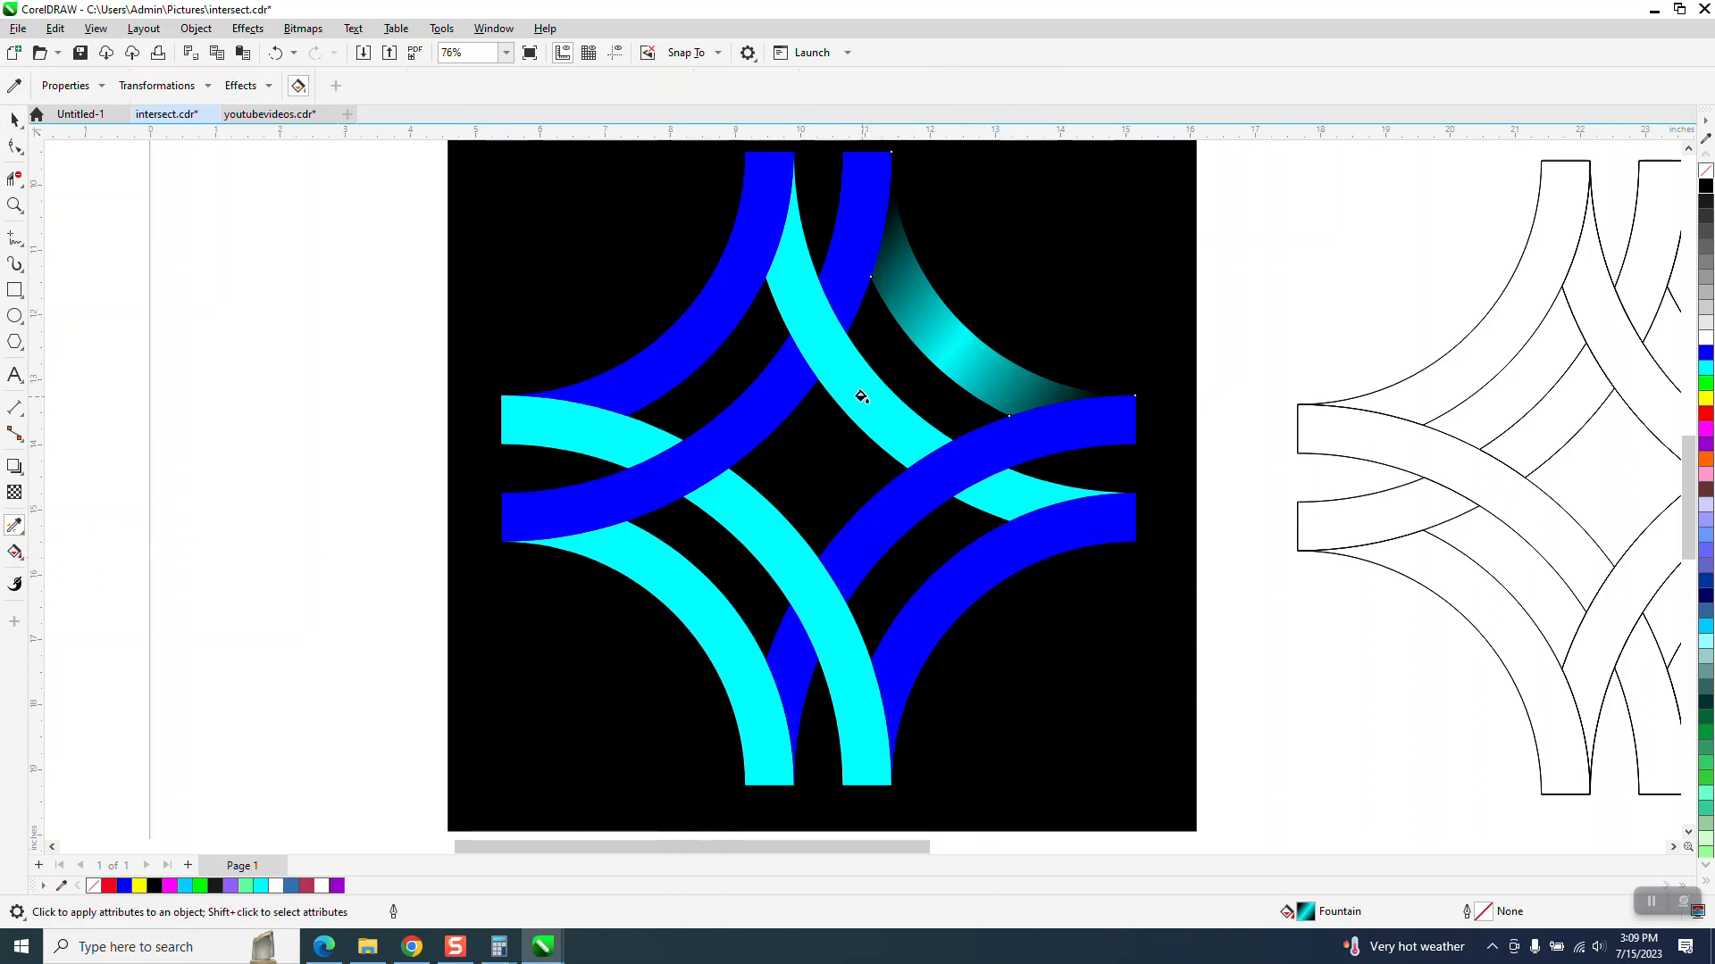
pyautogui.click(860, 396)
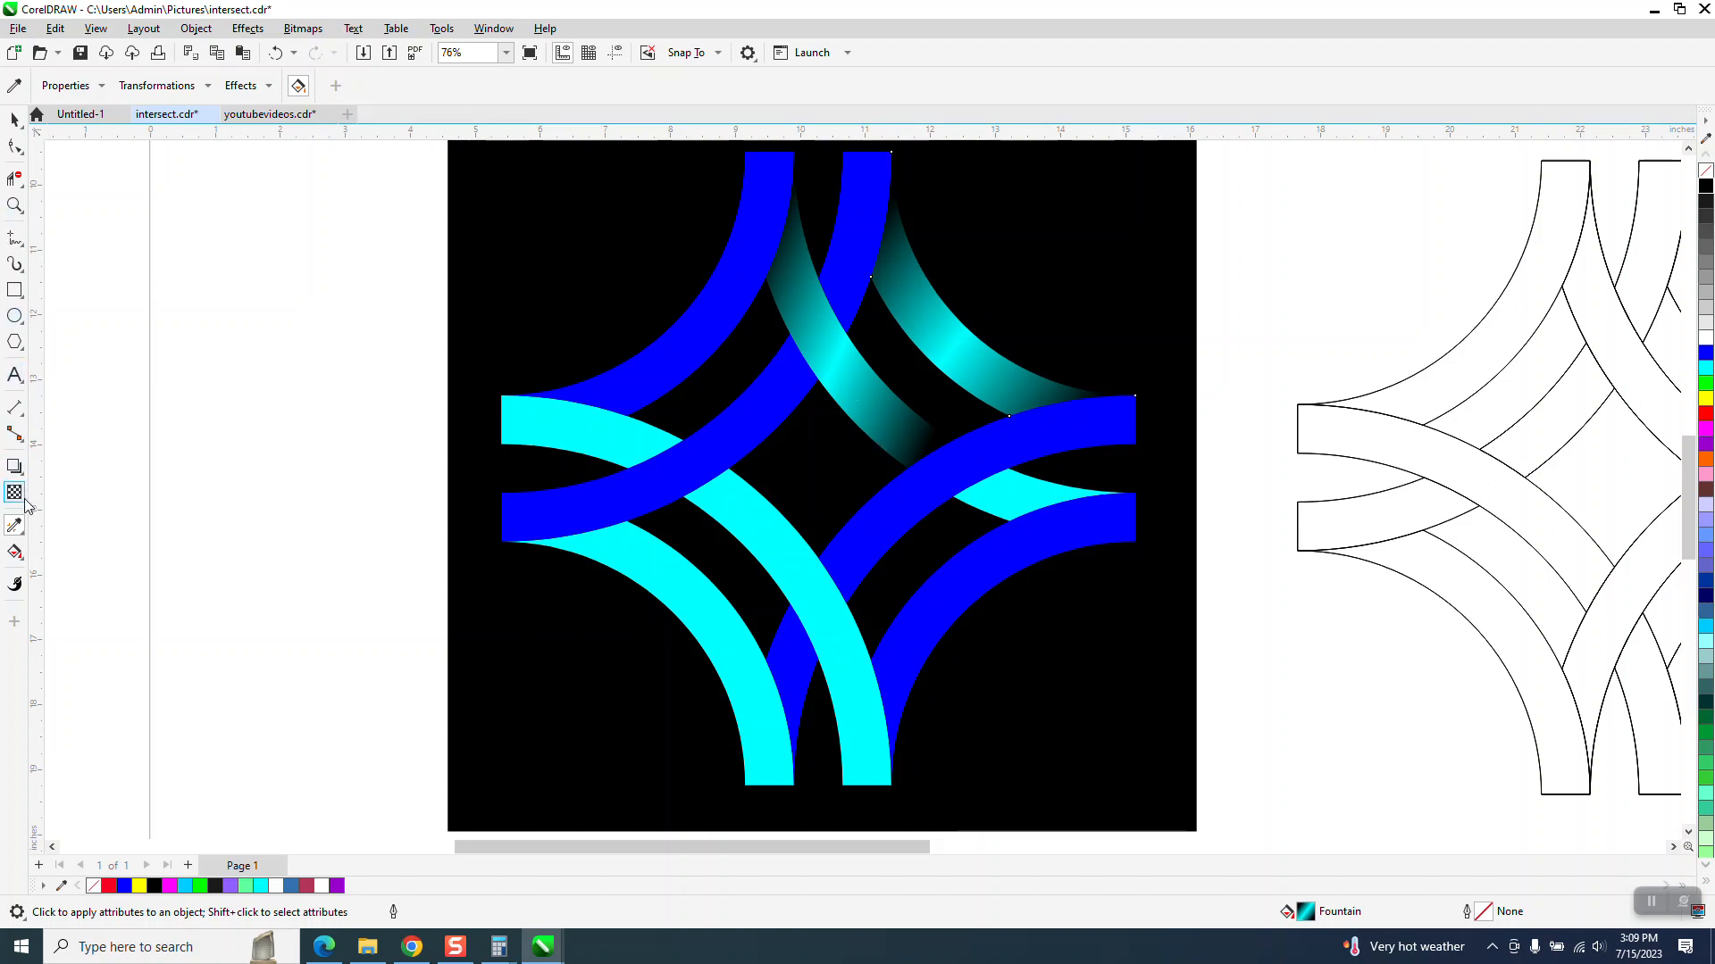
# - Reposition the start and end nodes of the copied gradient on the central segment
pyautogui.click(15, 551)
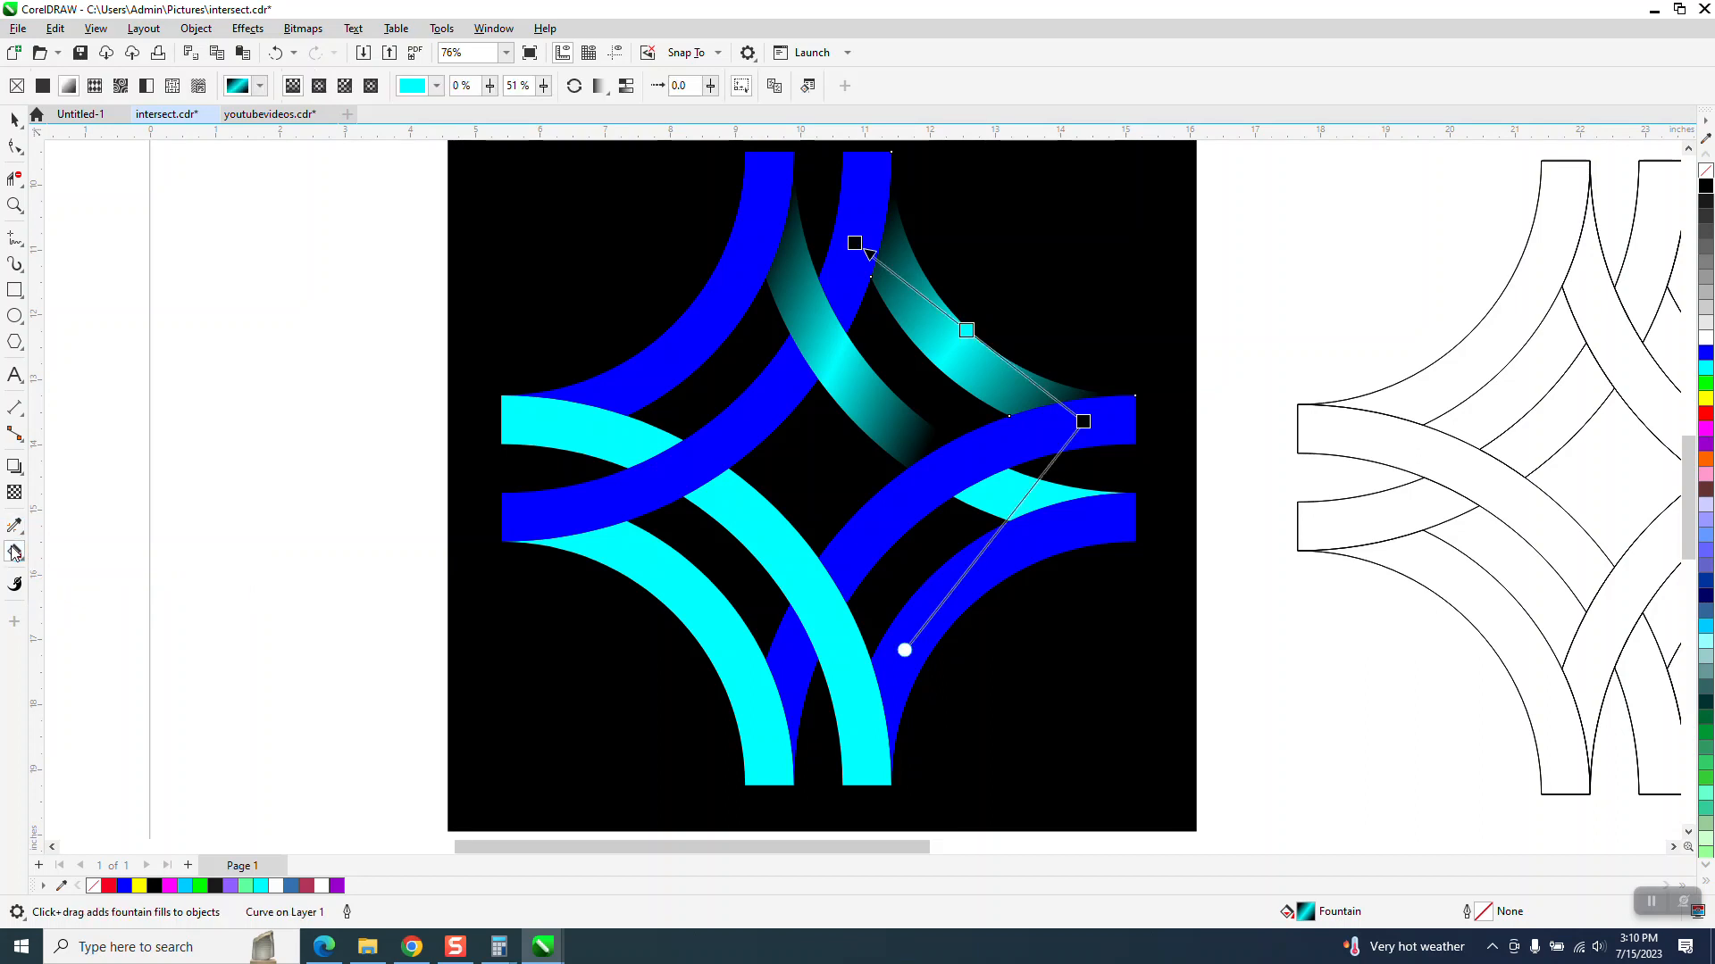
pyautogui.click(809, 372)
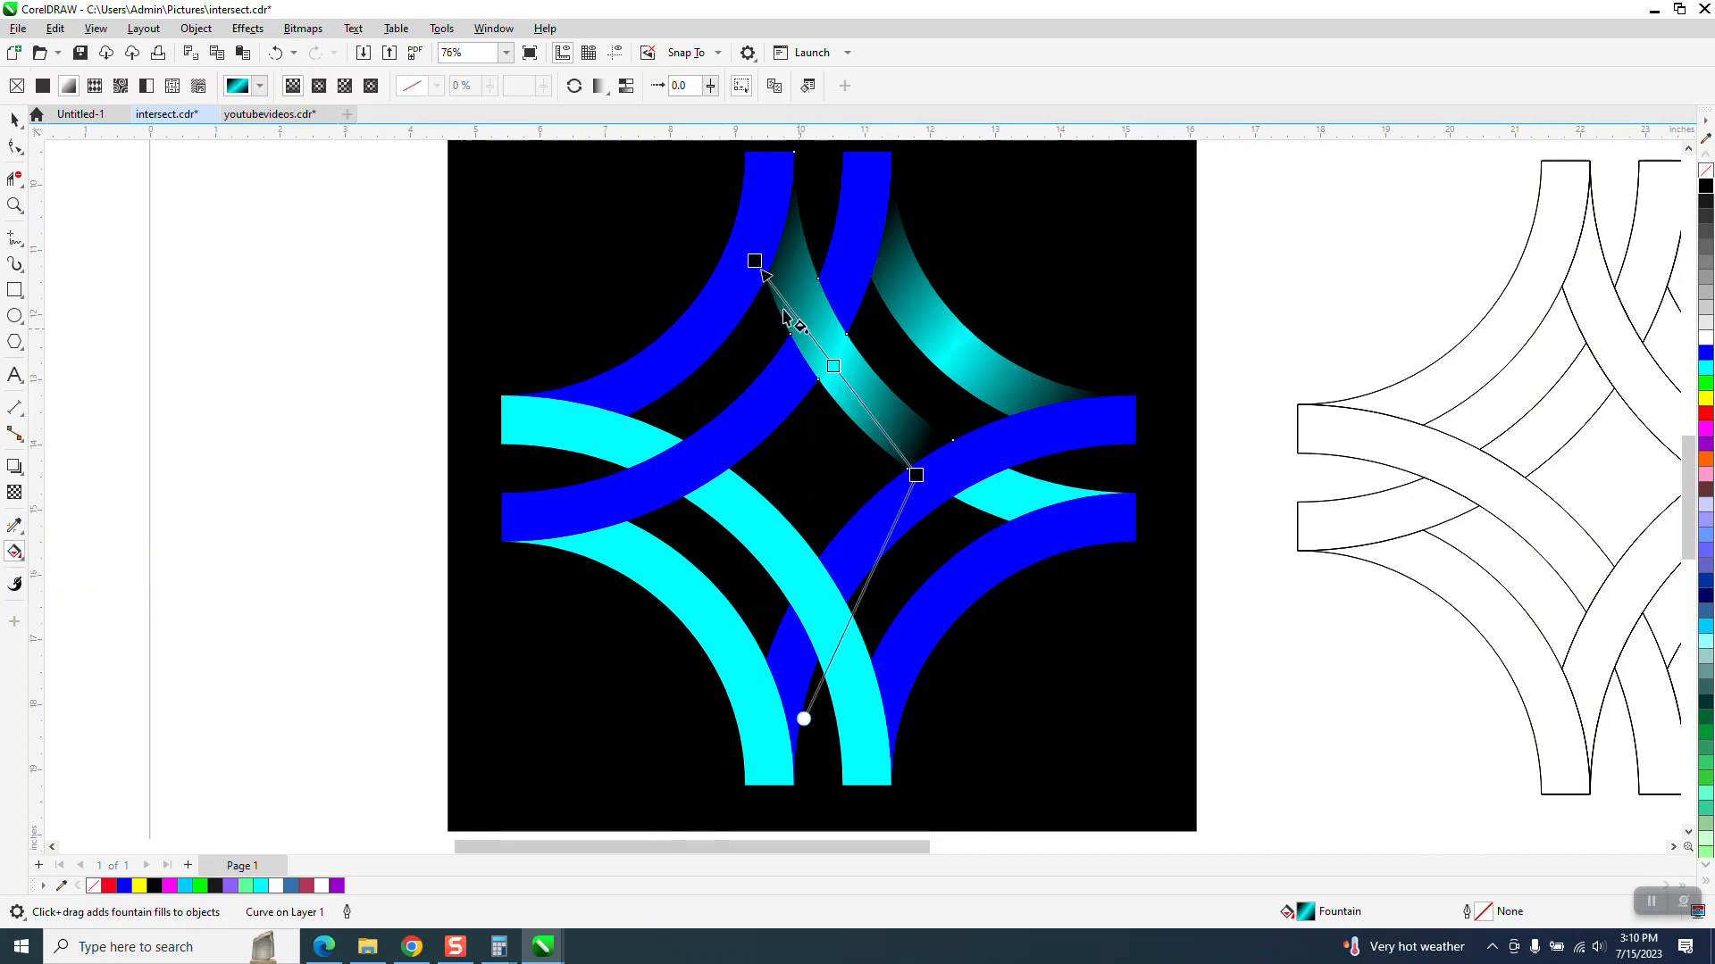
pyautogui.moveTo(754, 262); pyautogui.dragTo(742, 233)
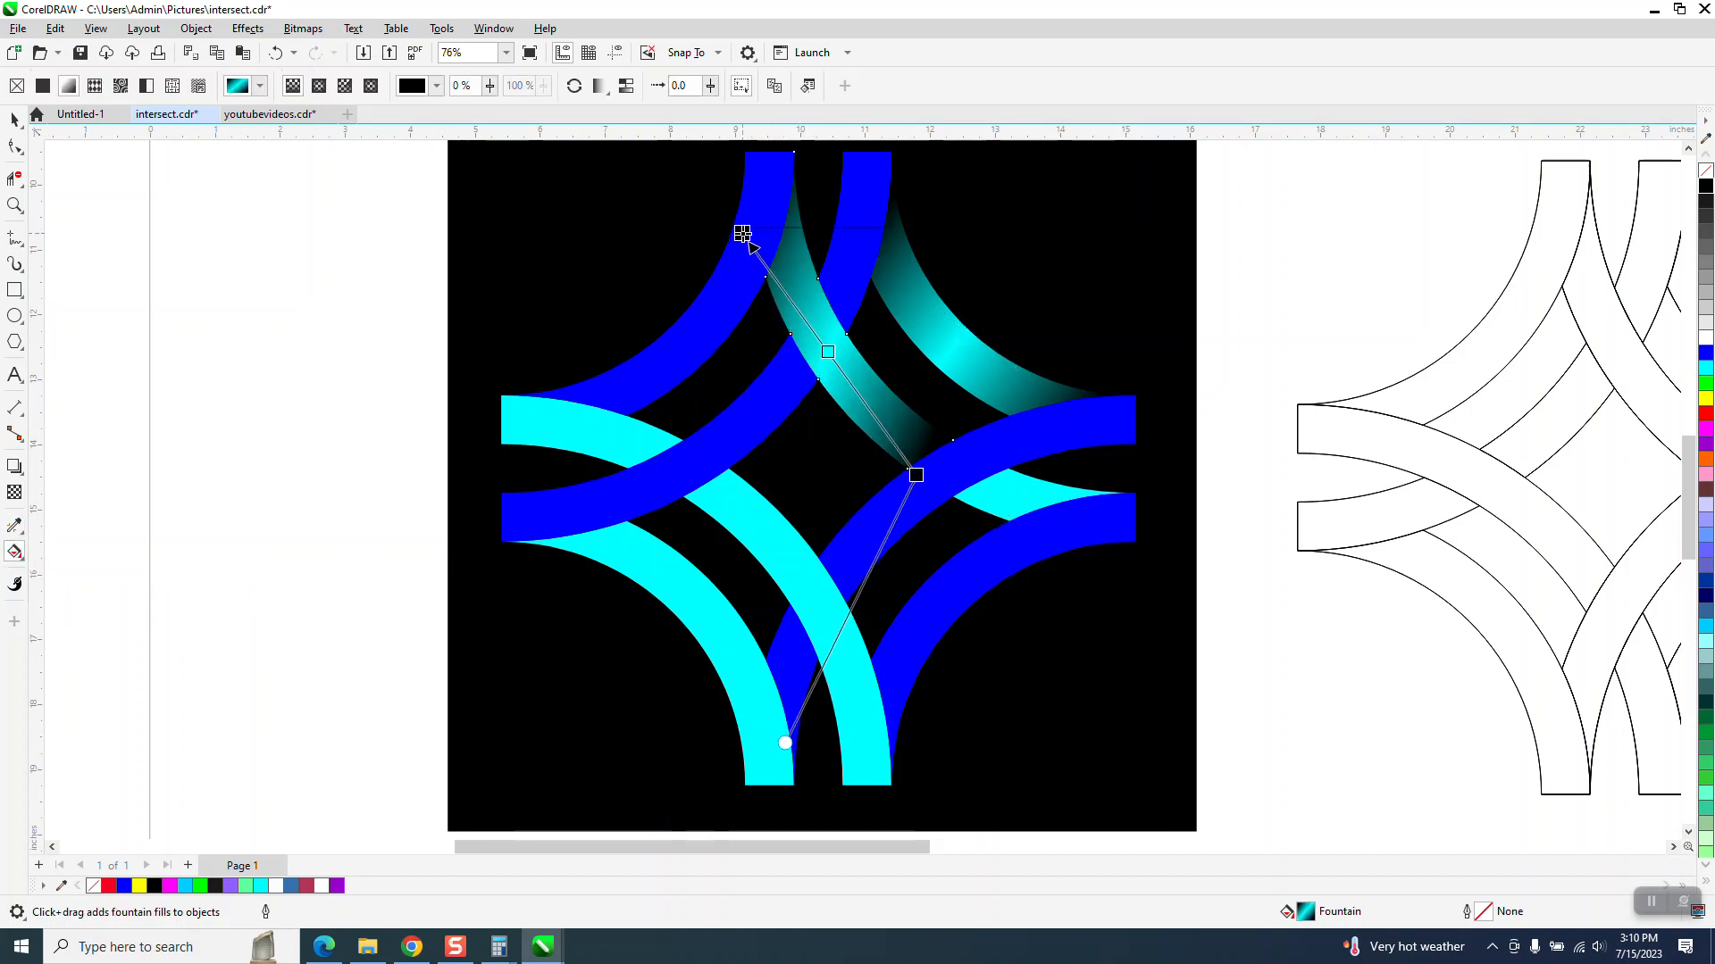
pyautogui.moveTo(928, 469); pyautogui.dragTo(942, 484)
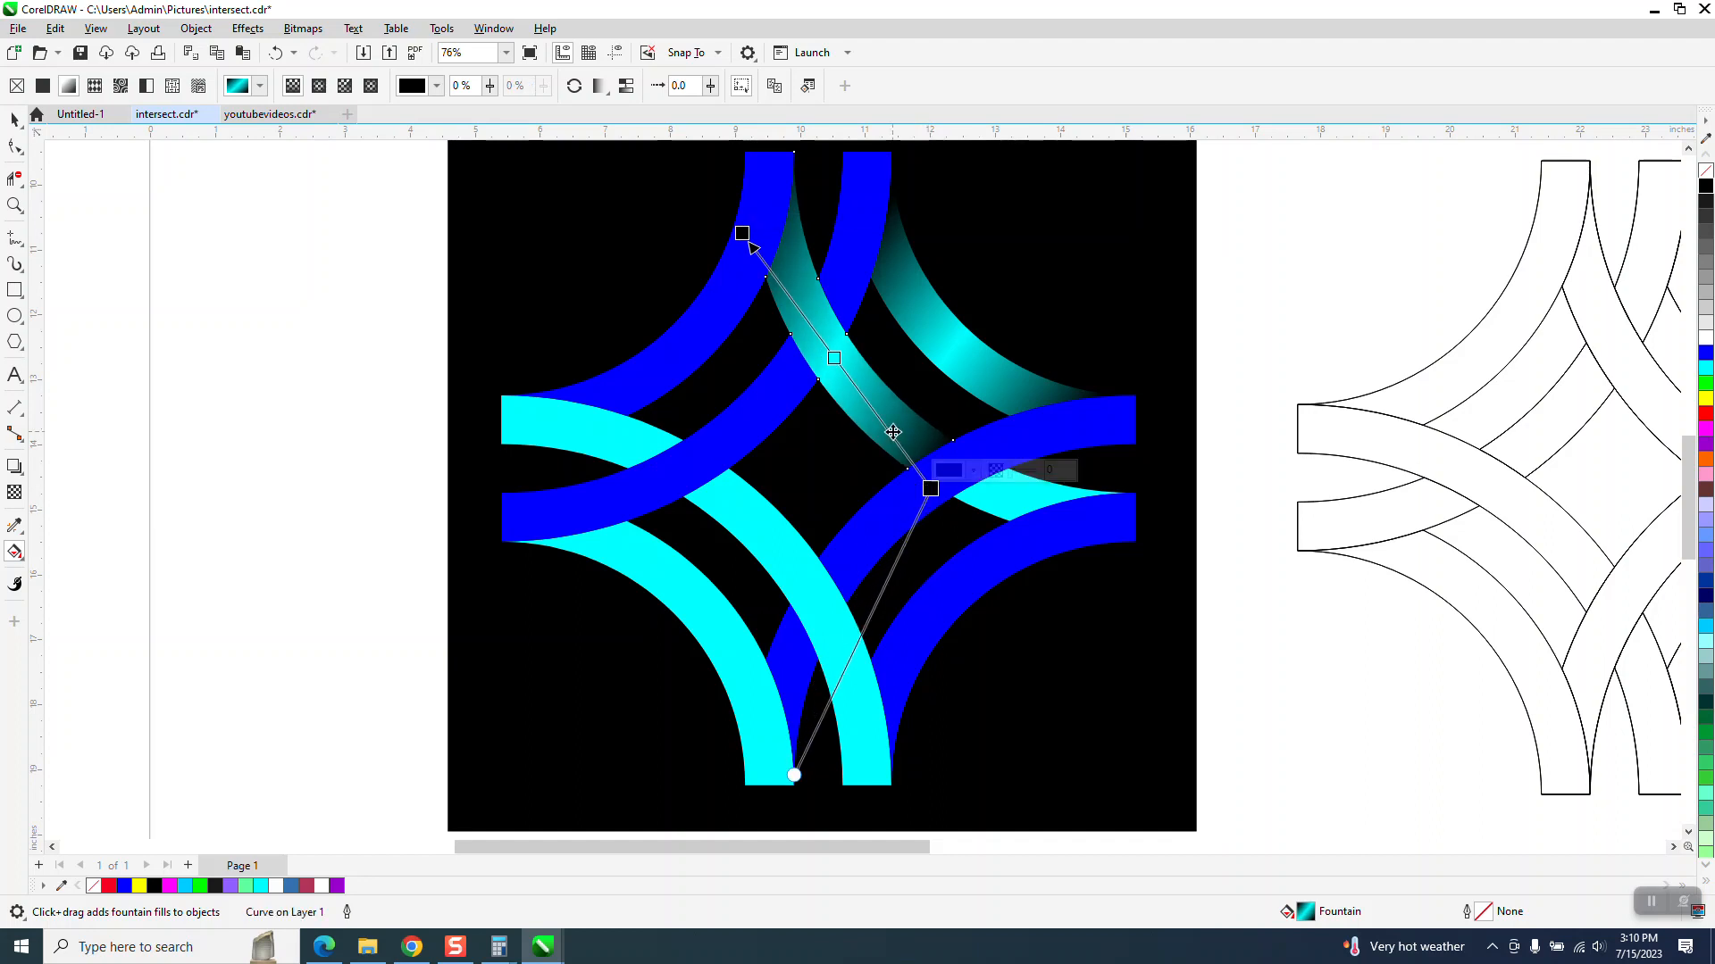
pyautogui.click(14, 118)
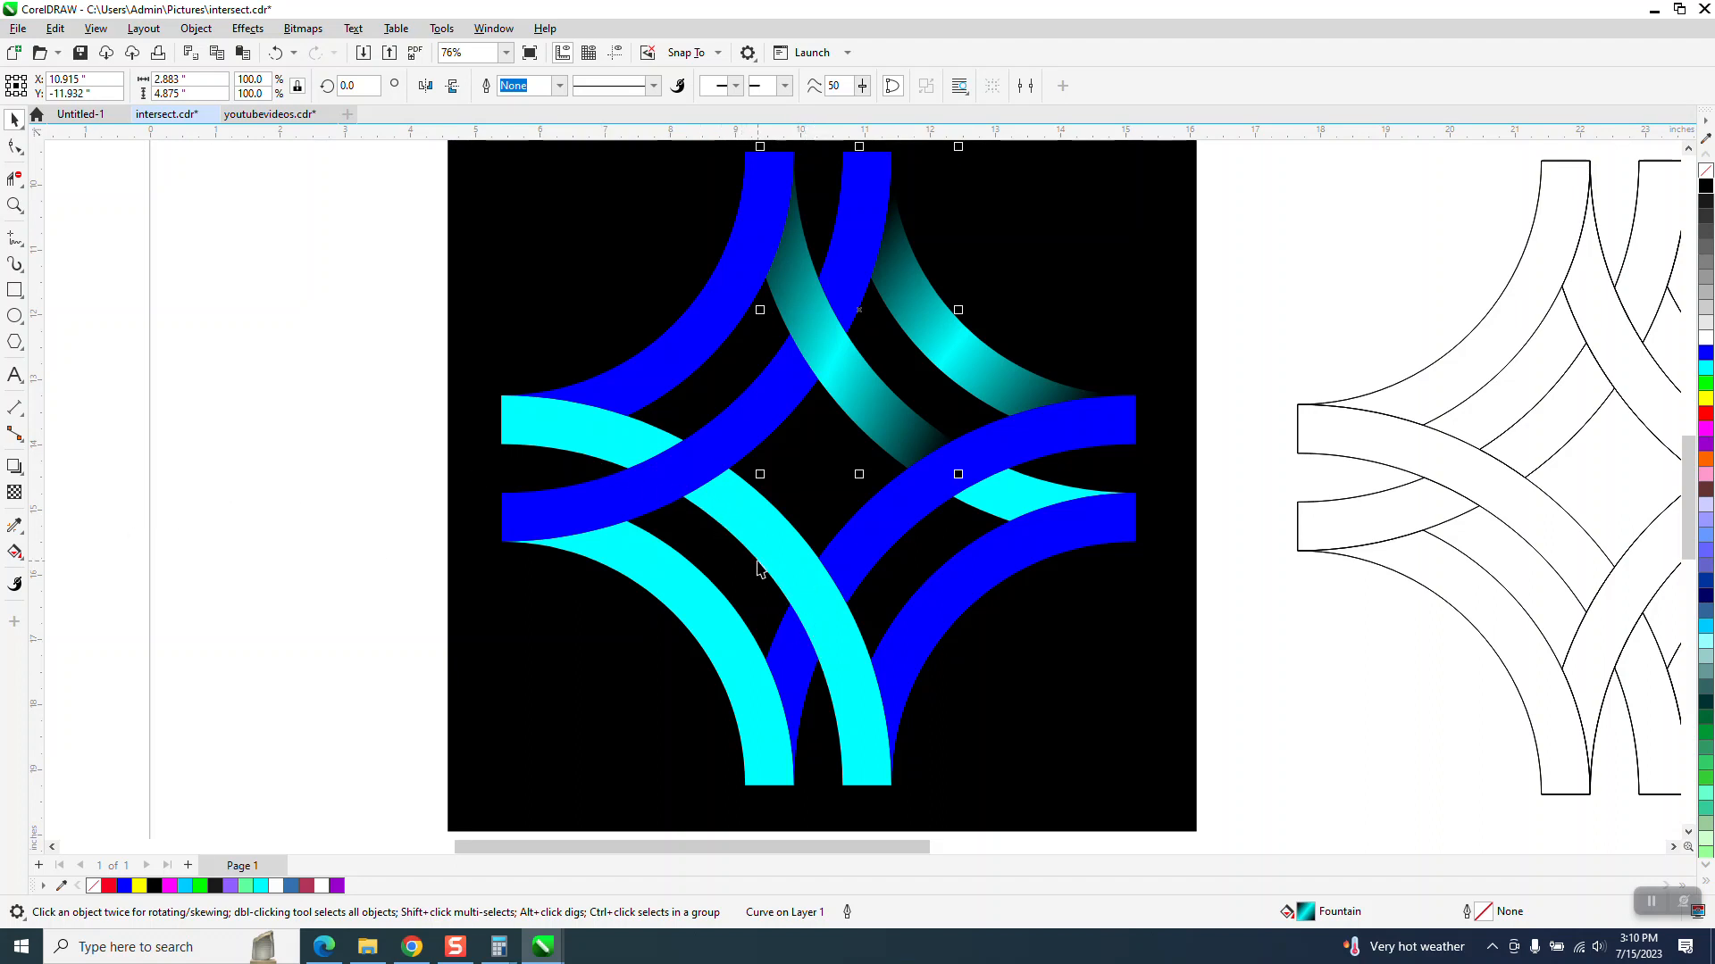
# - Apply a black-to-cyan fountain fill to the cyan arc segment below the center-left crossing
pyautogui.click(789, 556)
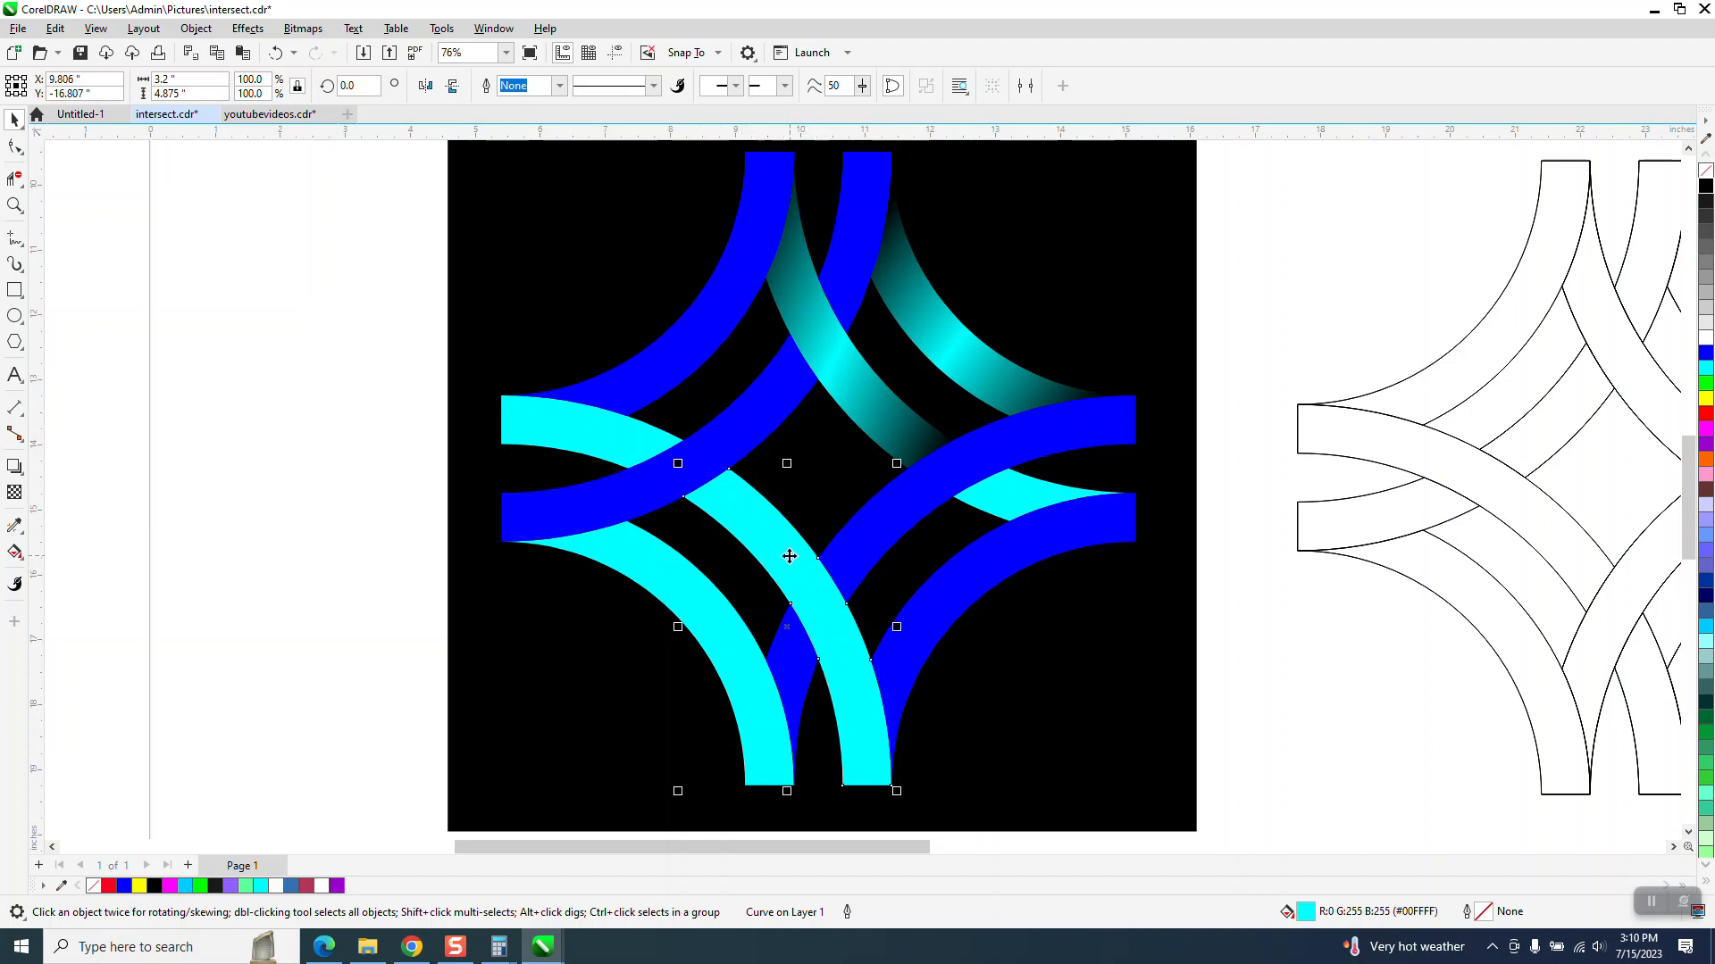
pyautogui.click(24, 557)
pyautogui.click(85, 552)
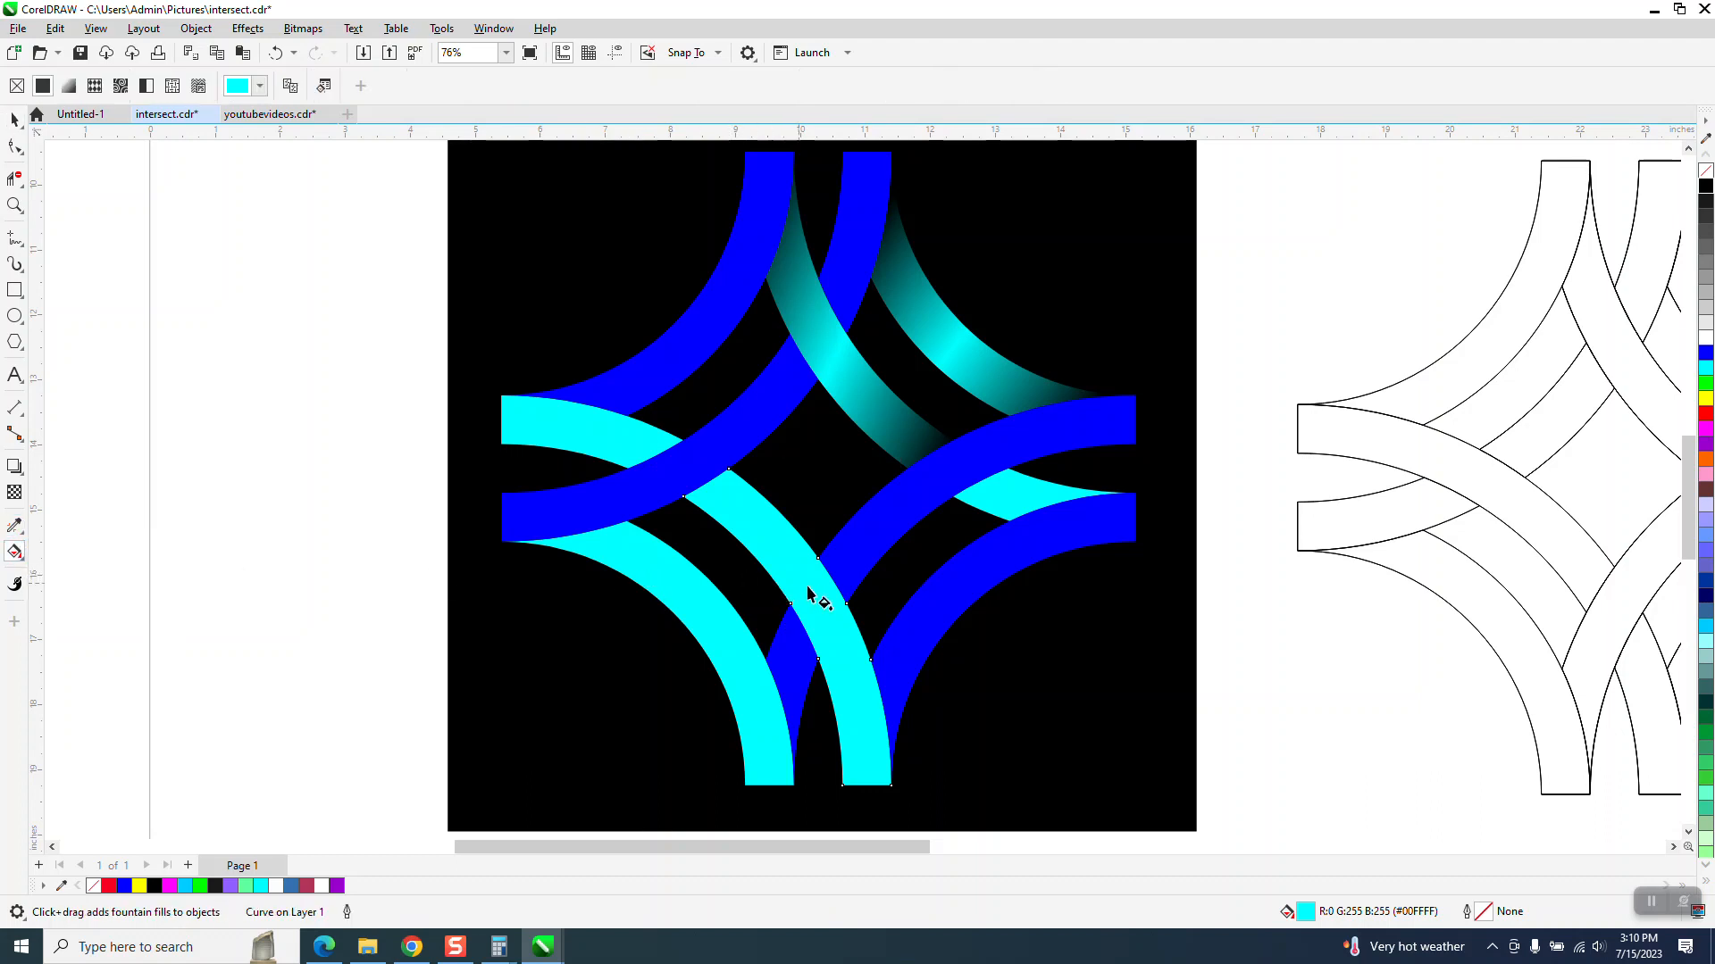
pyautogui.moveTo(809, 591); pyautogui.dragTo(716, 487)
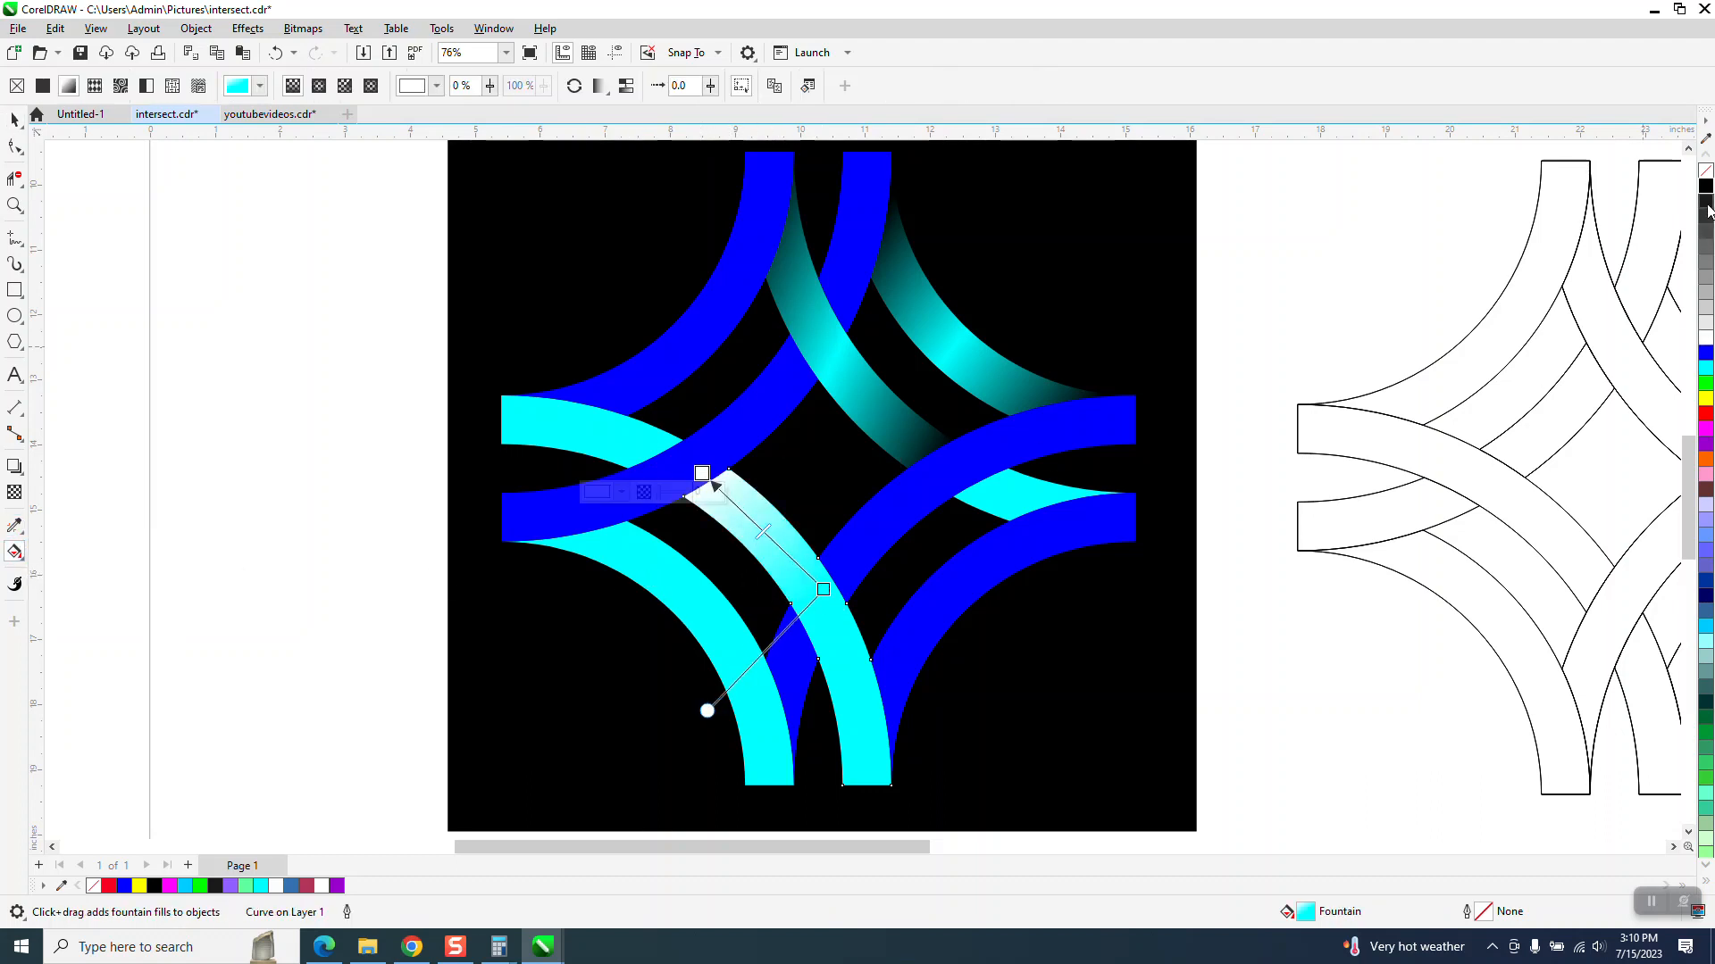
pyautogui.click(702, 474)
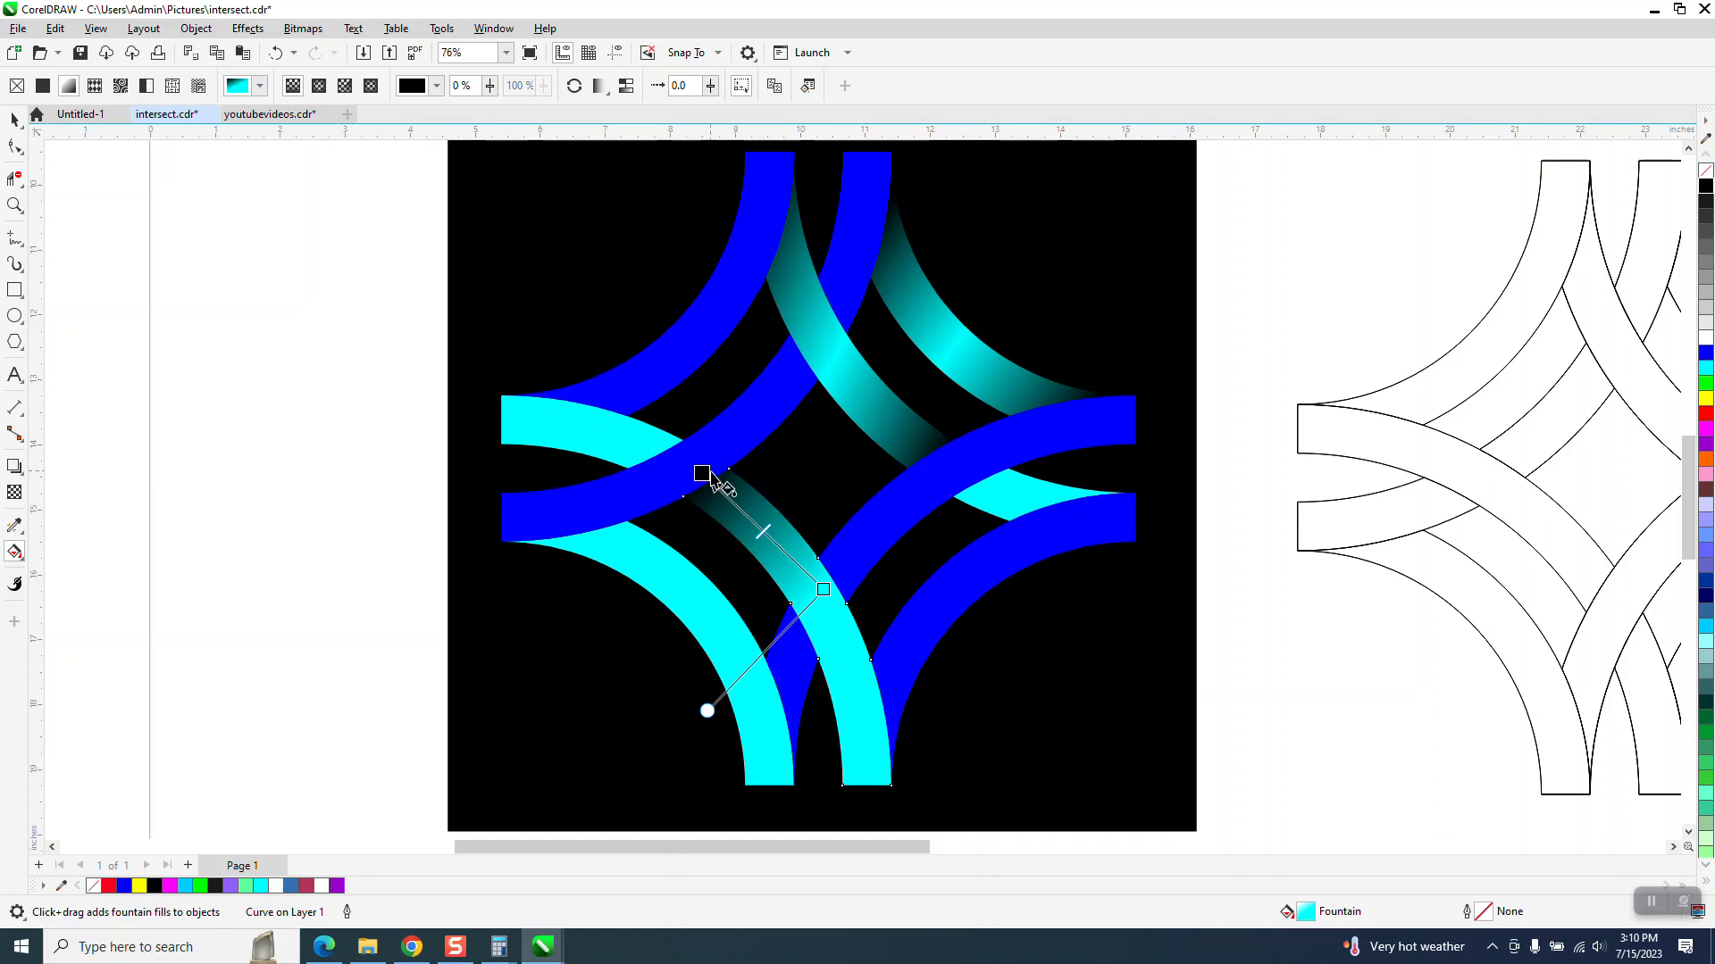
pyautogui.moveTo(763, 532); pyautogui.dragTo(683, 458)
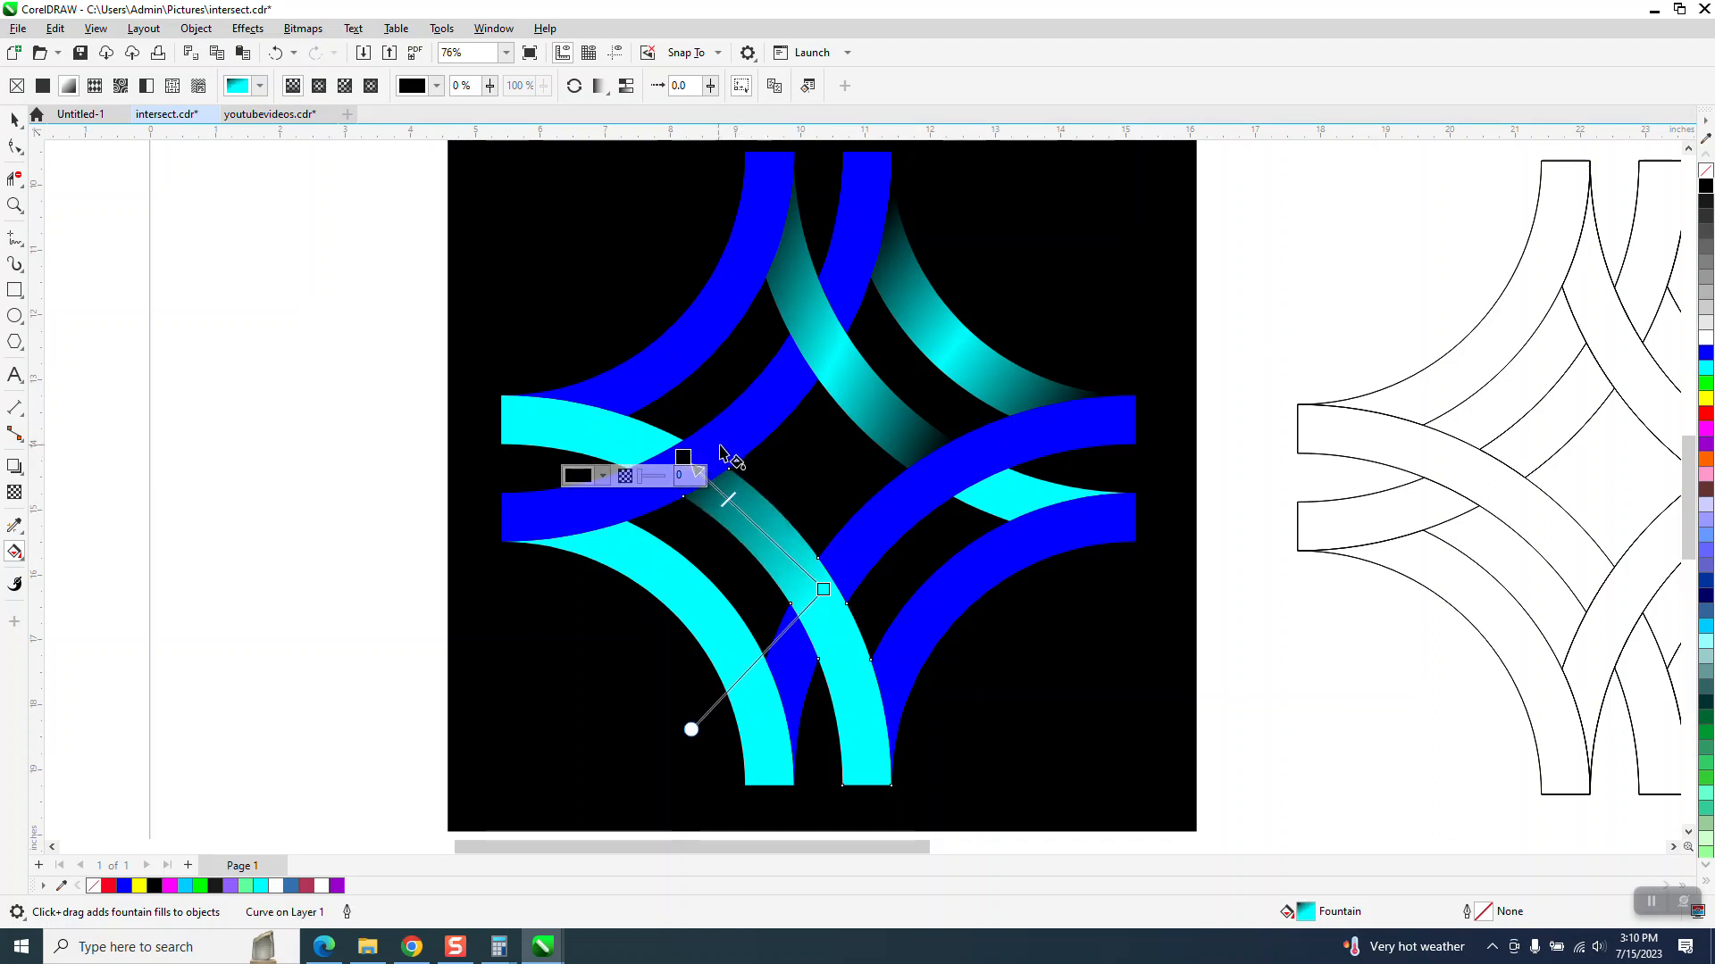
pyautogui.click(14, 119)
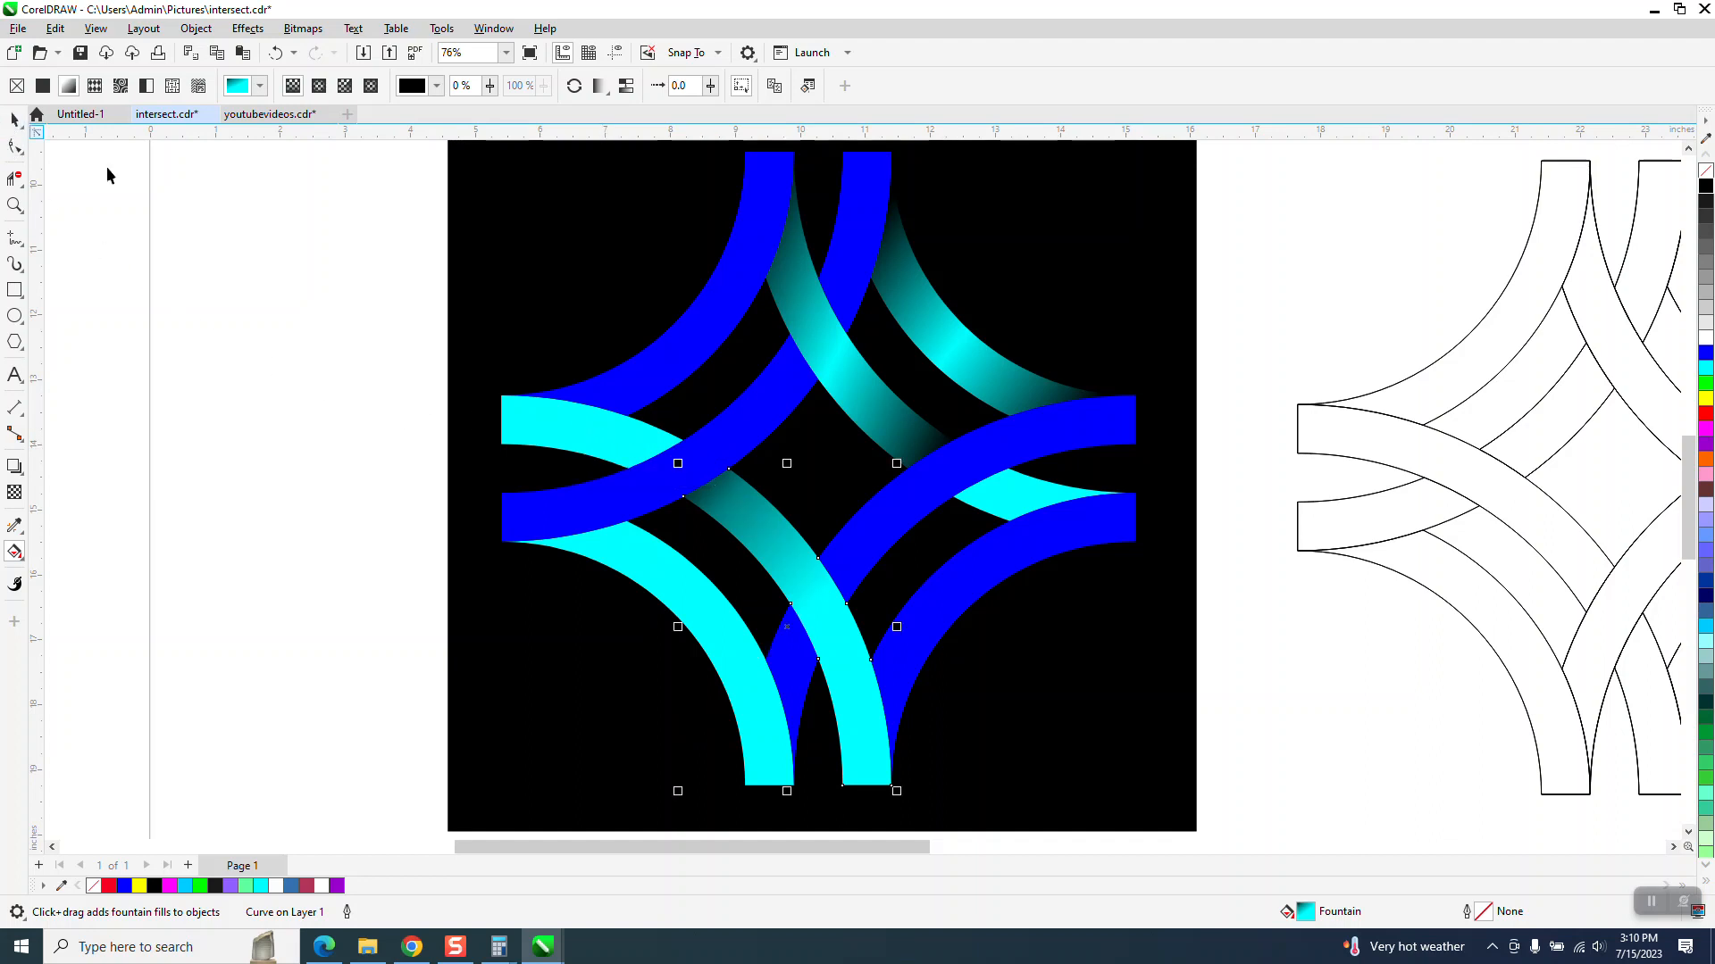
# - Apply a cyan-to-black fountain fill to the short cyan segment at the left edge
pyautogui.click(629, 434)
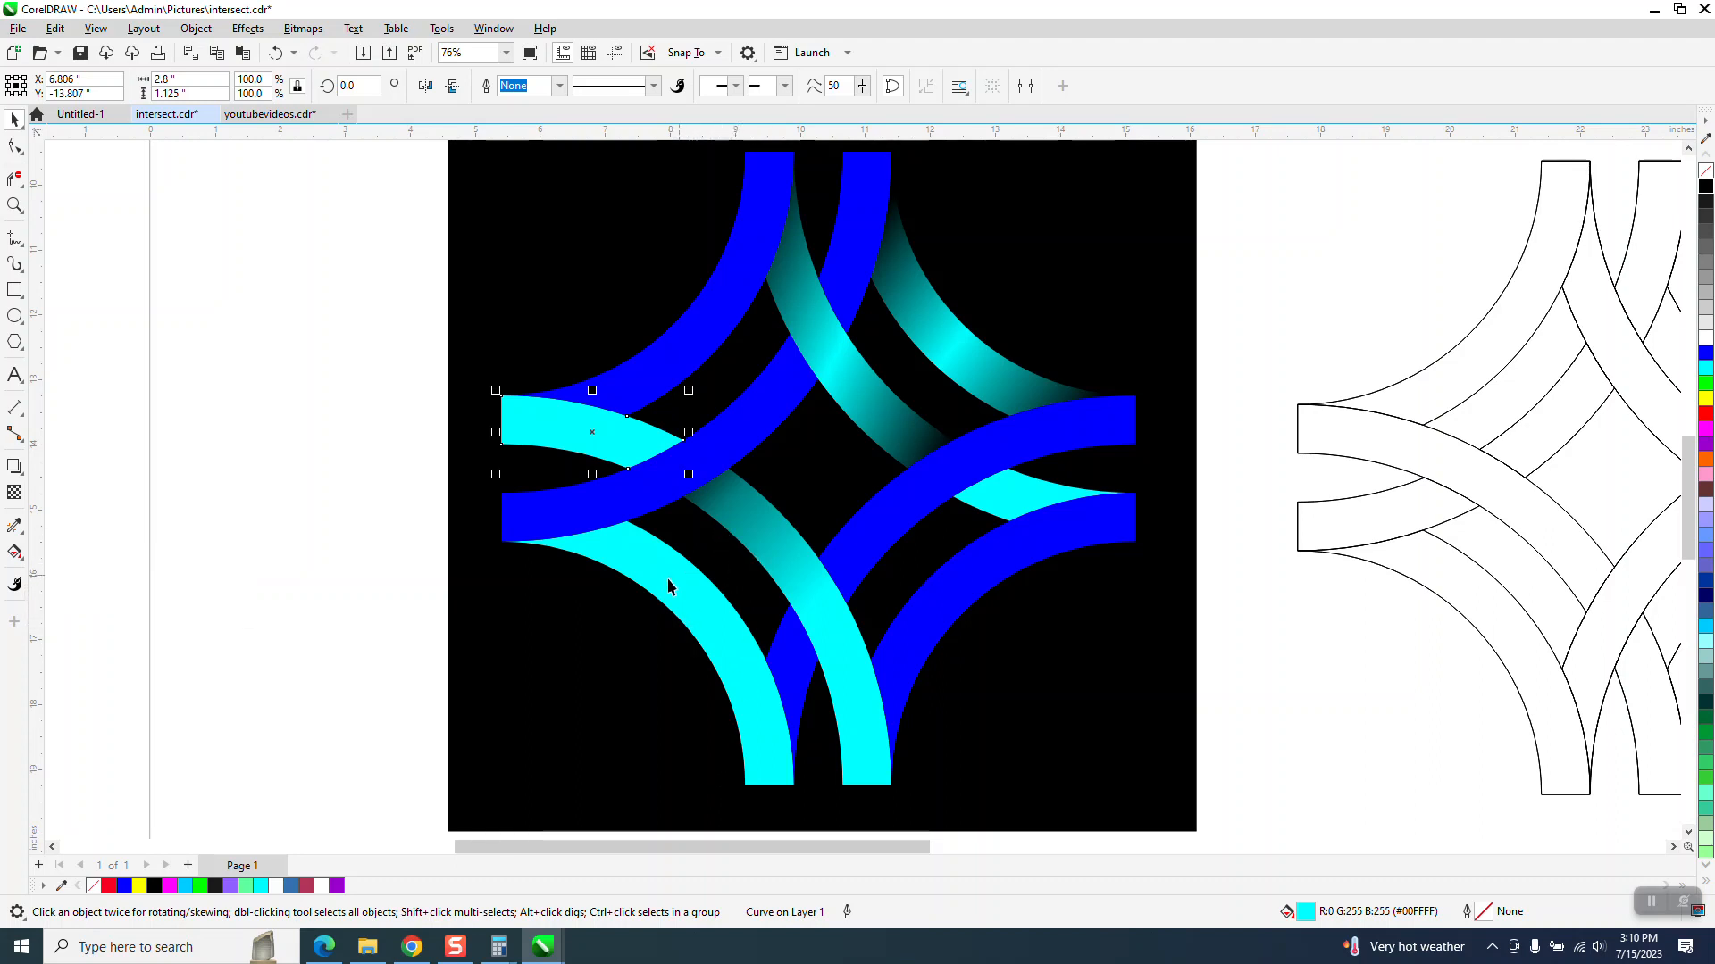
pyautogui.click(26, 564)
pyautogui.click(116, 552)
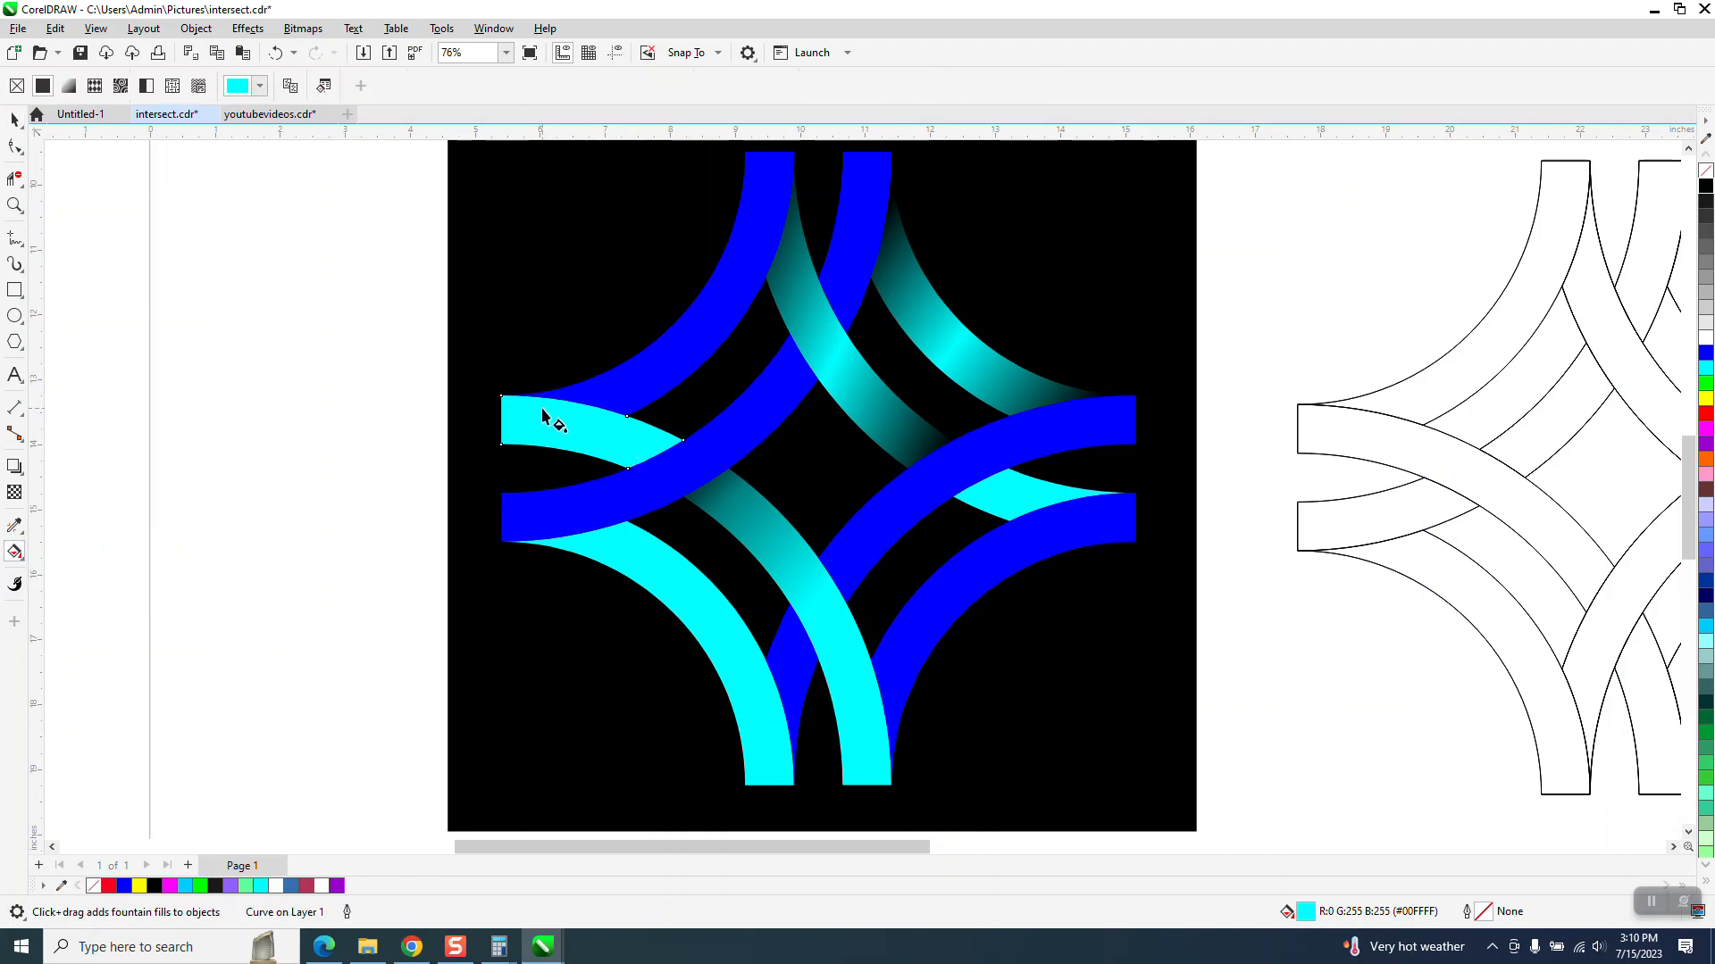
pyautogui.moveTo(542, 414); pyautogui.dragTo(668, 470)
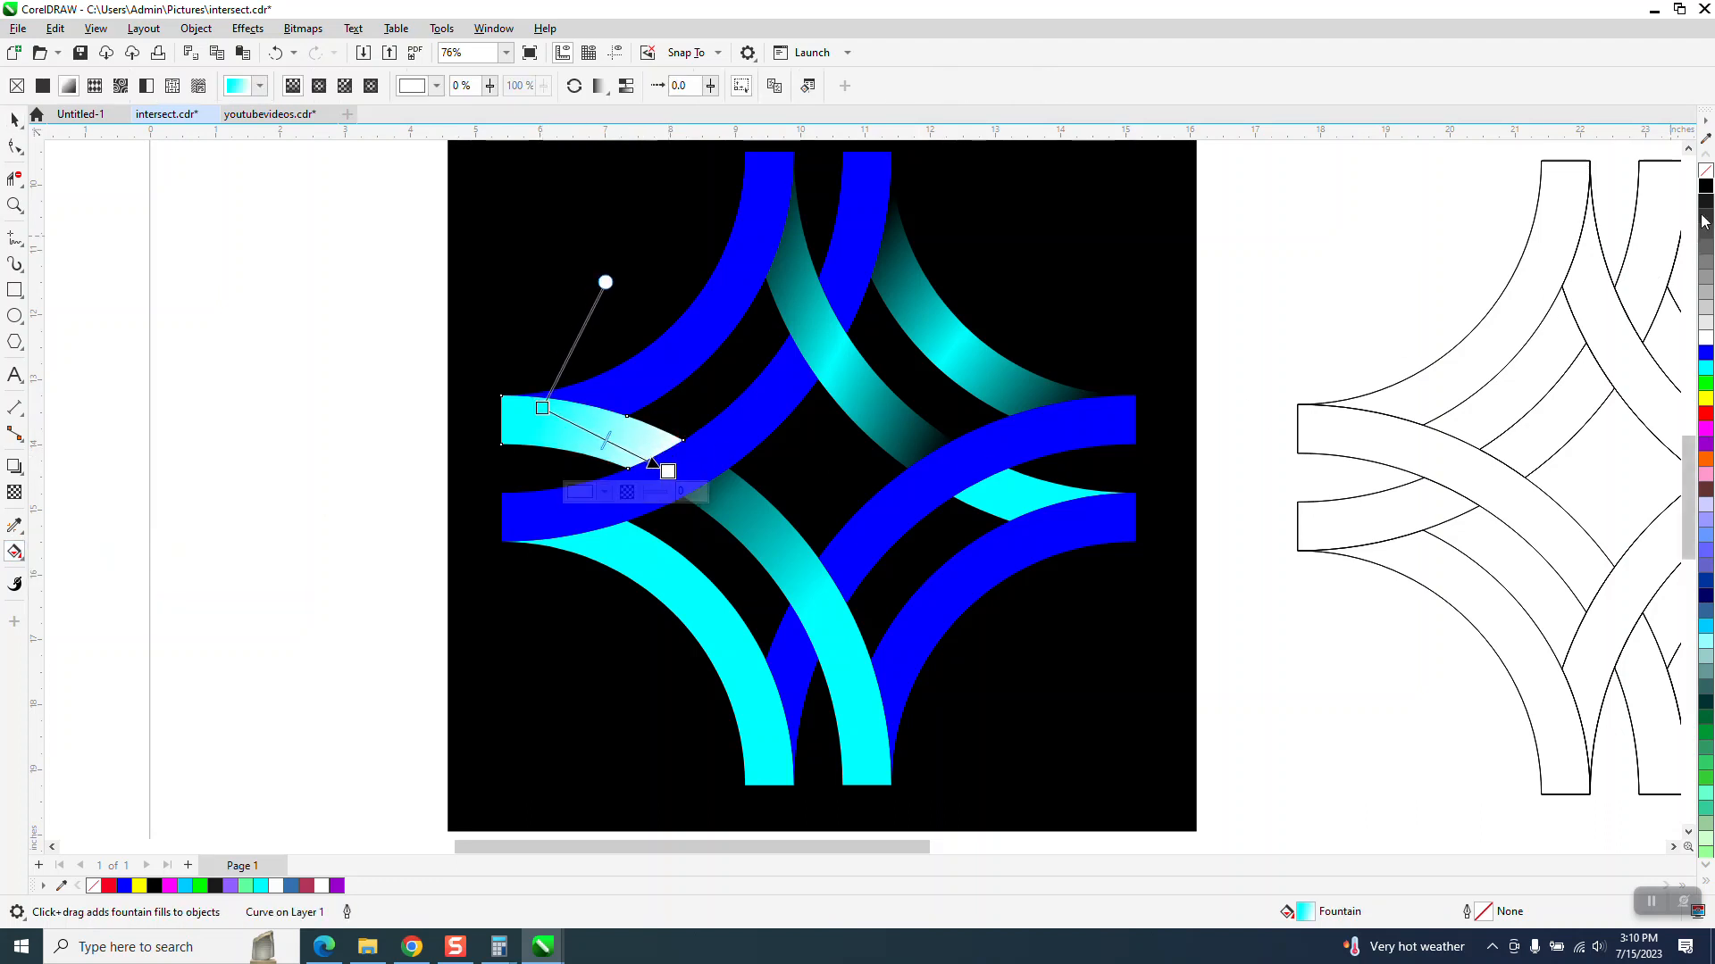
pyautogui.moveTo(1706, 185); pyautogui.dragTo(679, 488)
pyautogui.click(668, 471)
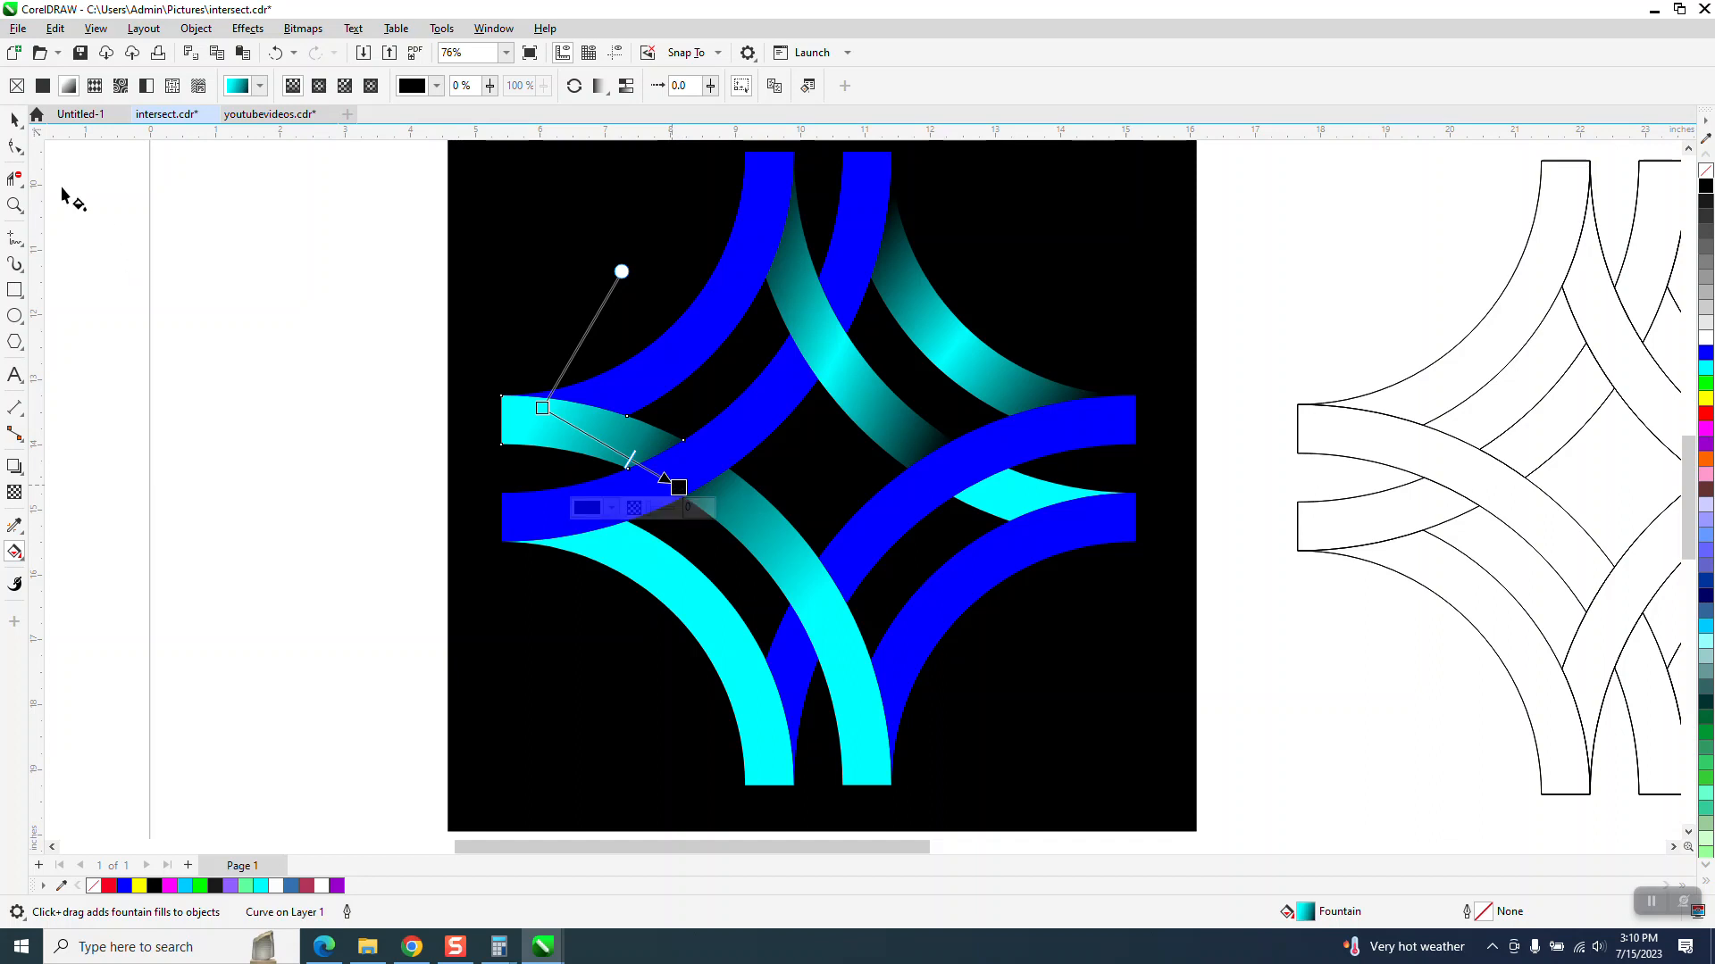
pyautogui.click(15, 118)
# - Copy the gradient from the lower-center segment onto the lower-left cyan arc with the Attributes Eyedropper
pyautogui.click(791, 547)
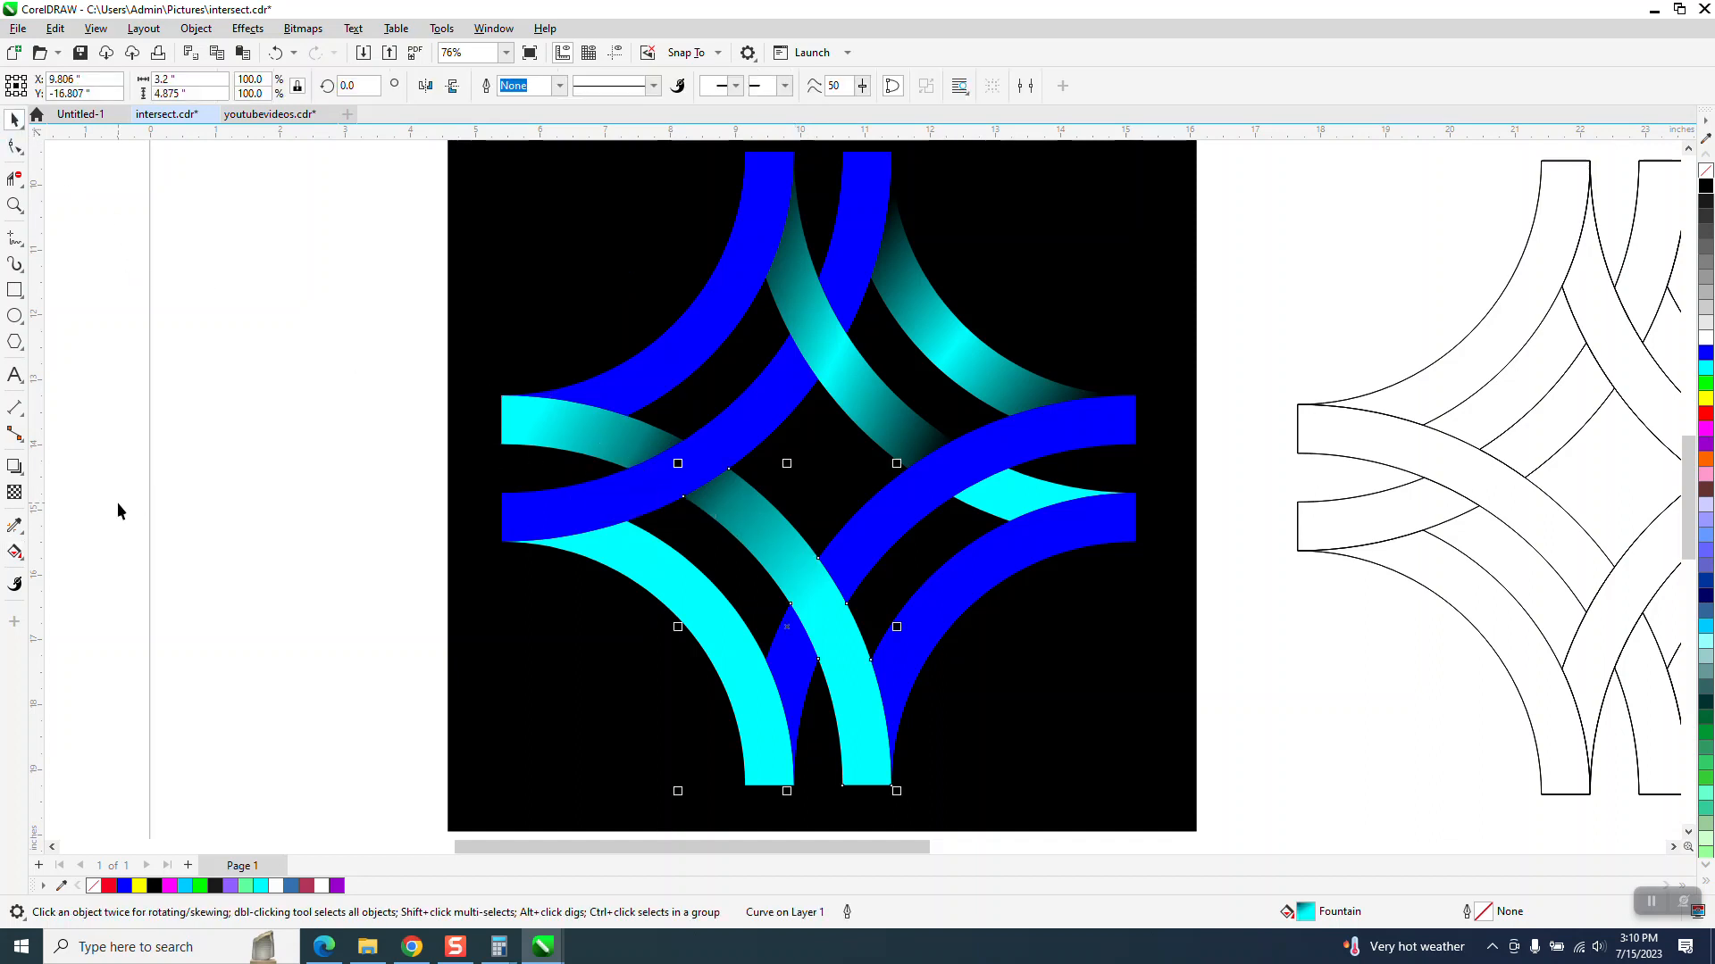
pyautogui.click(19, 531)
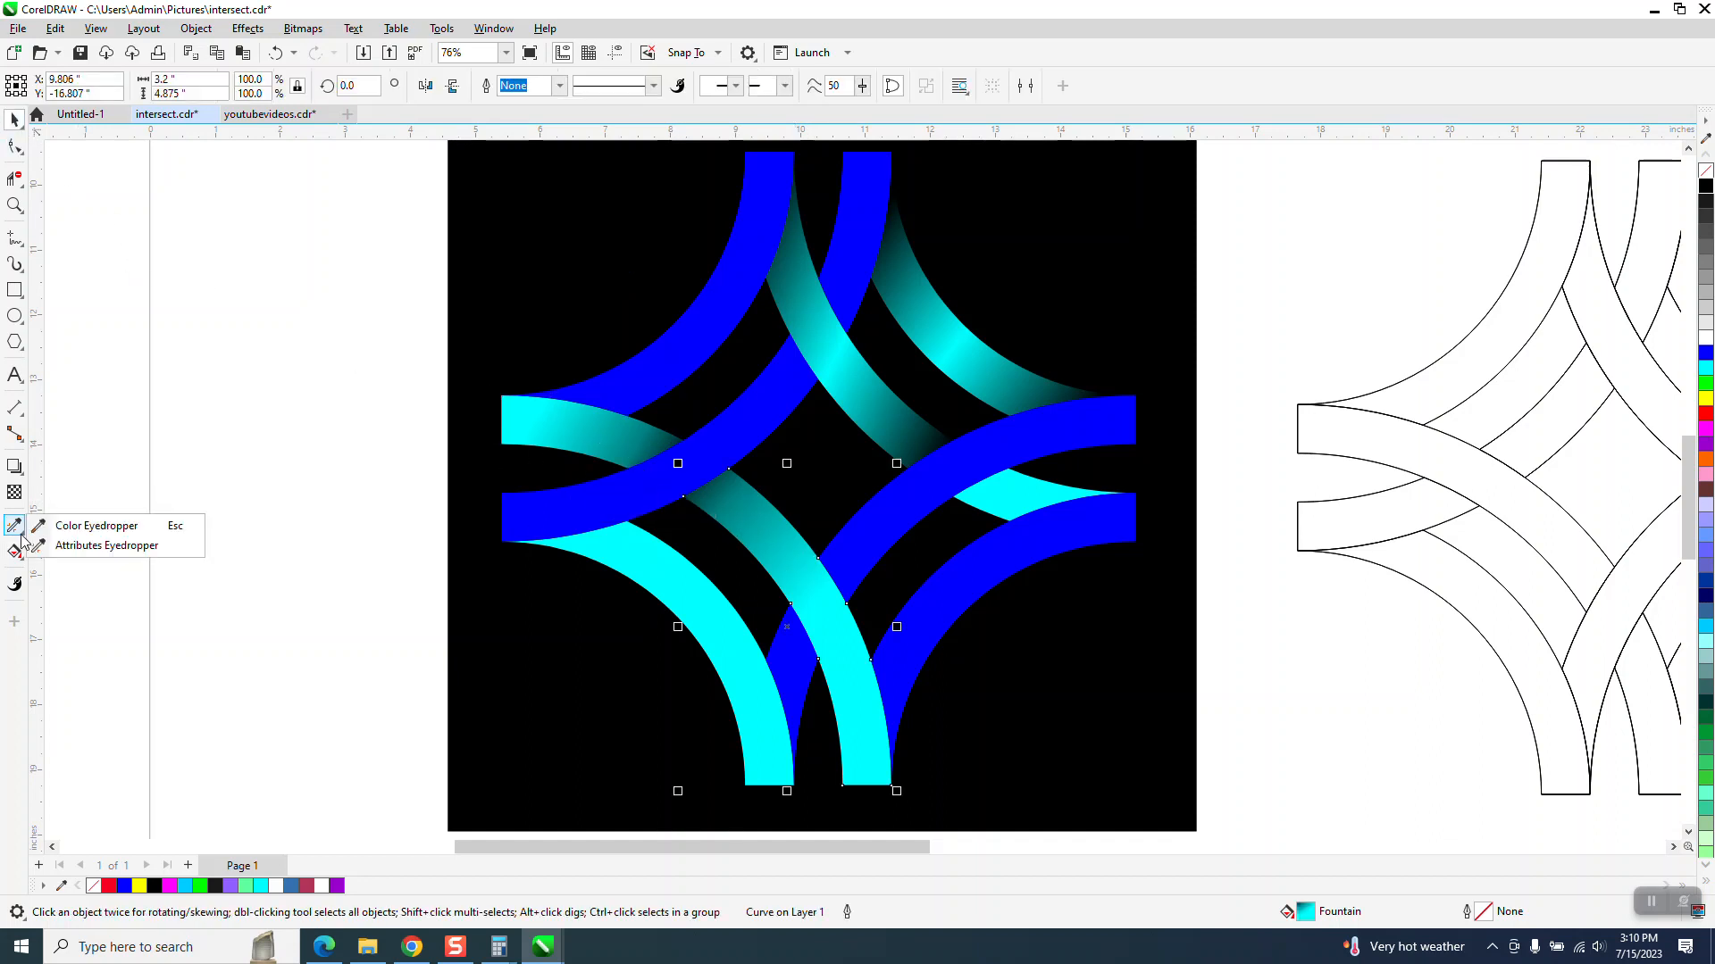
pyautogui.click(89, 547)
pyautogui.click(798, 589)
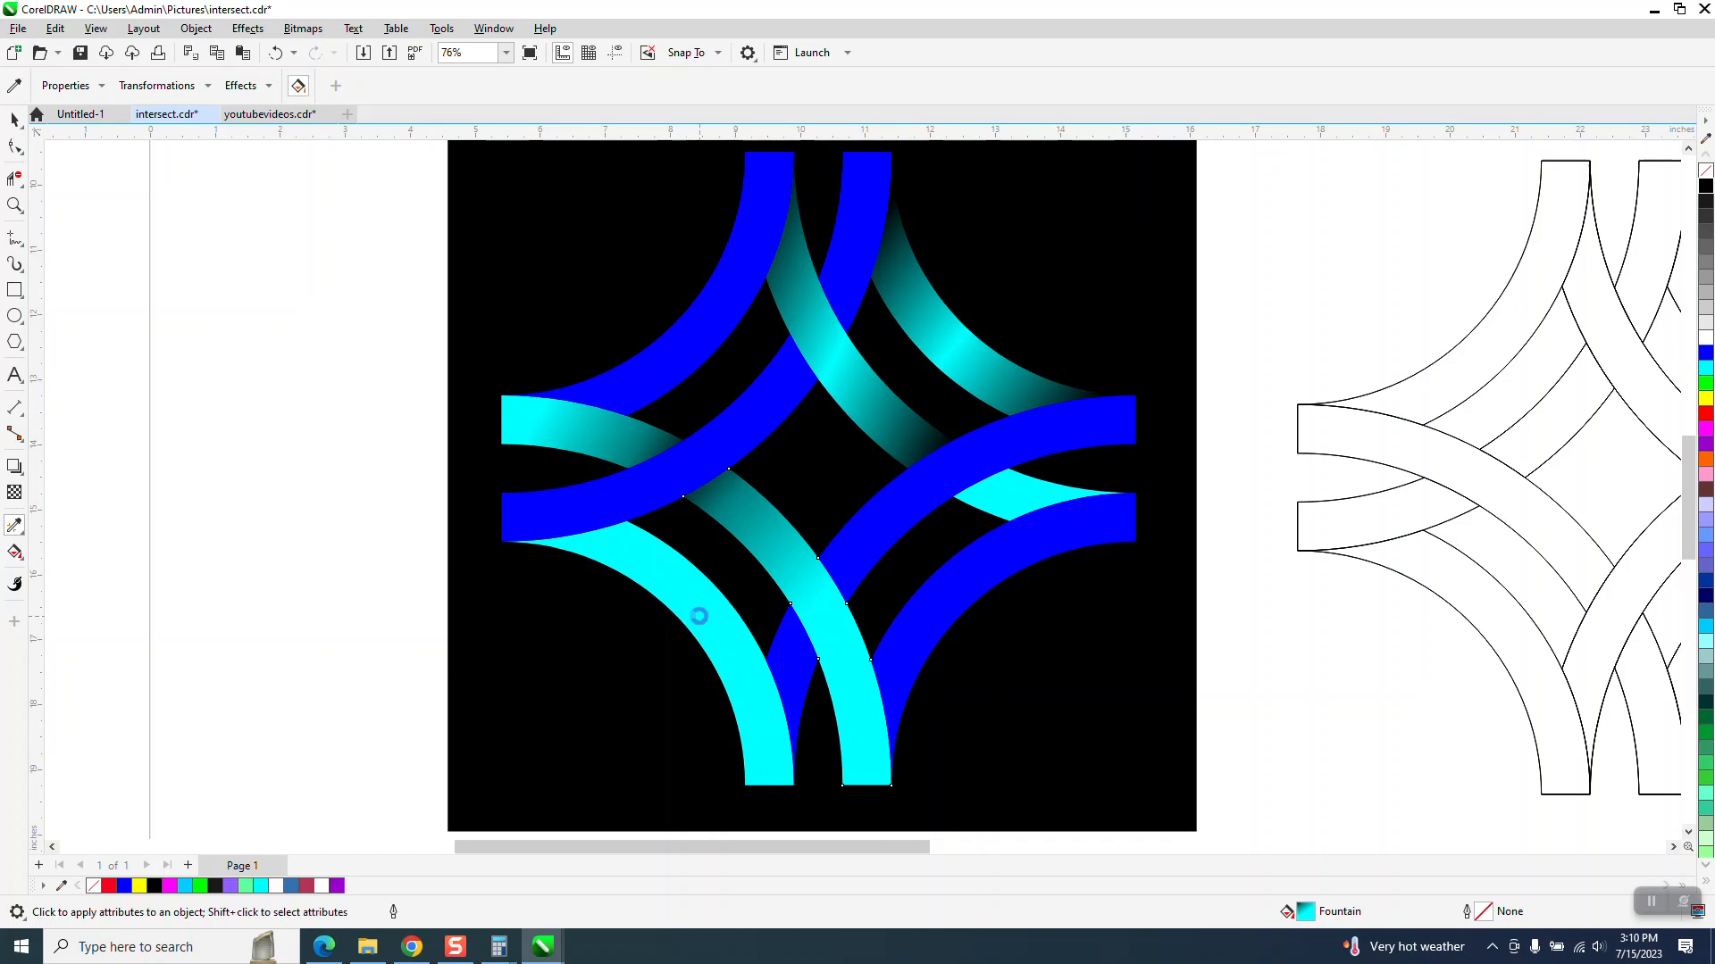
pyautogui.click(697, 614)
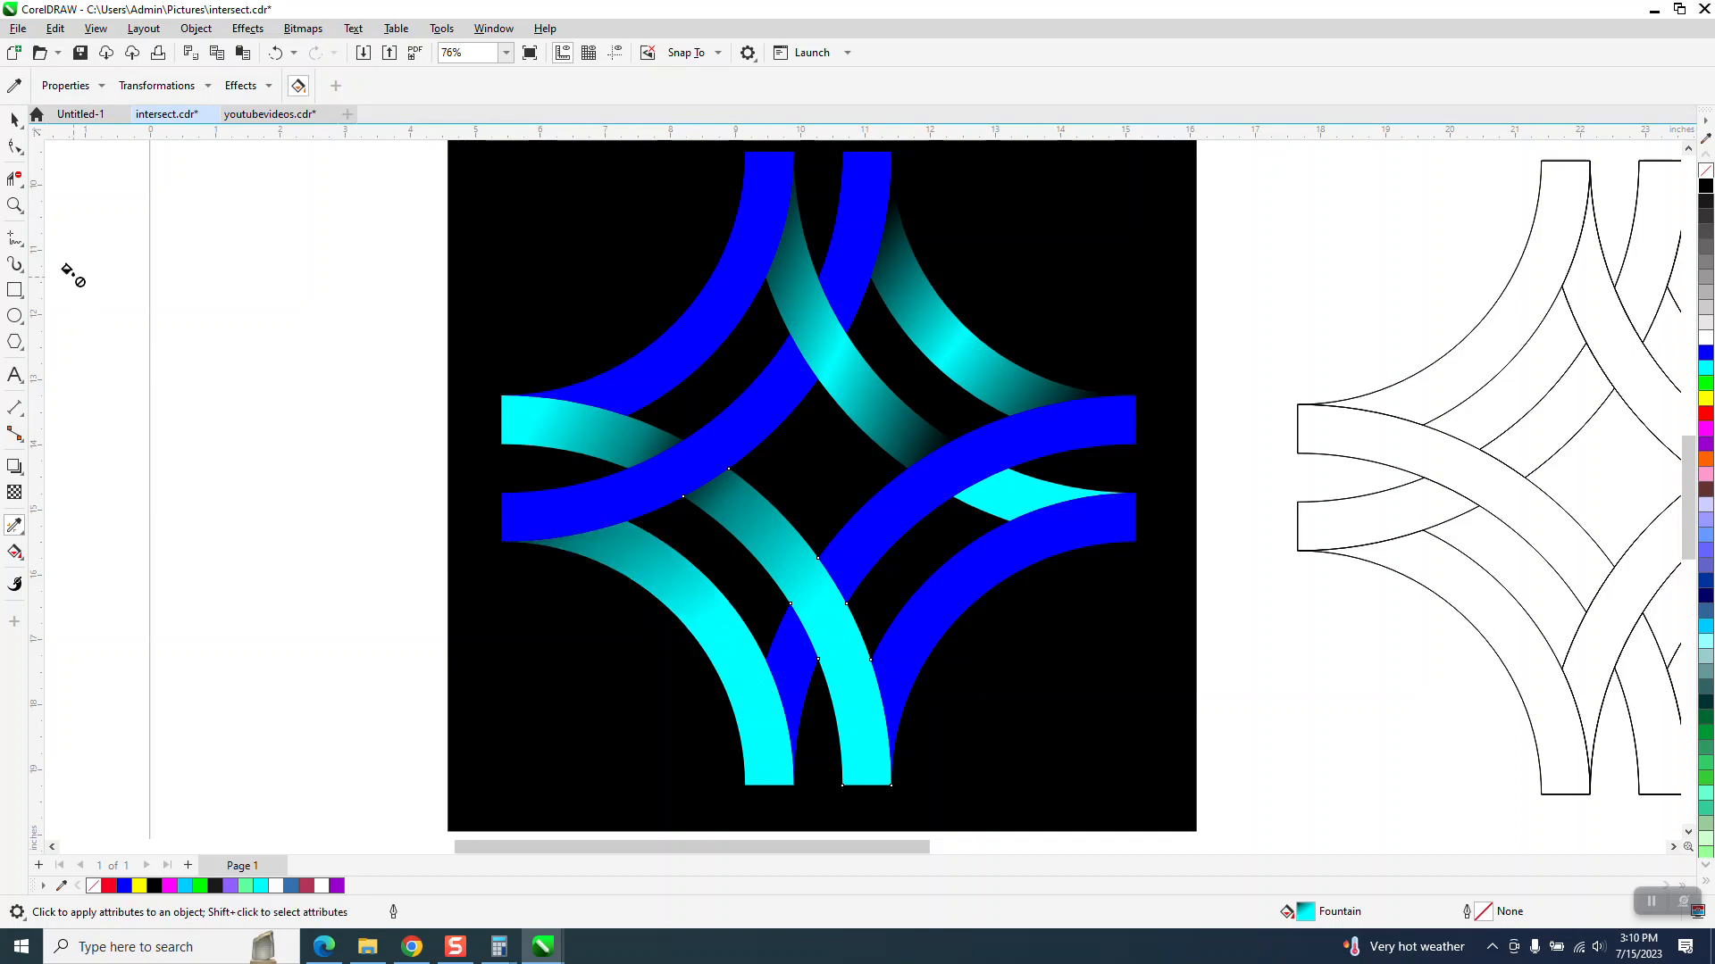
pyautogui.click(14, 119)
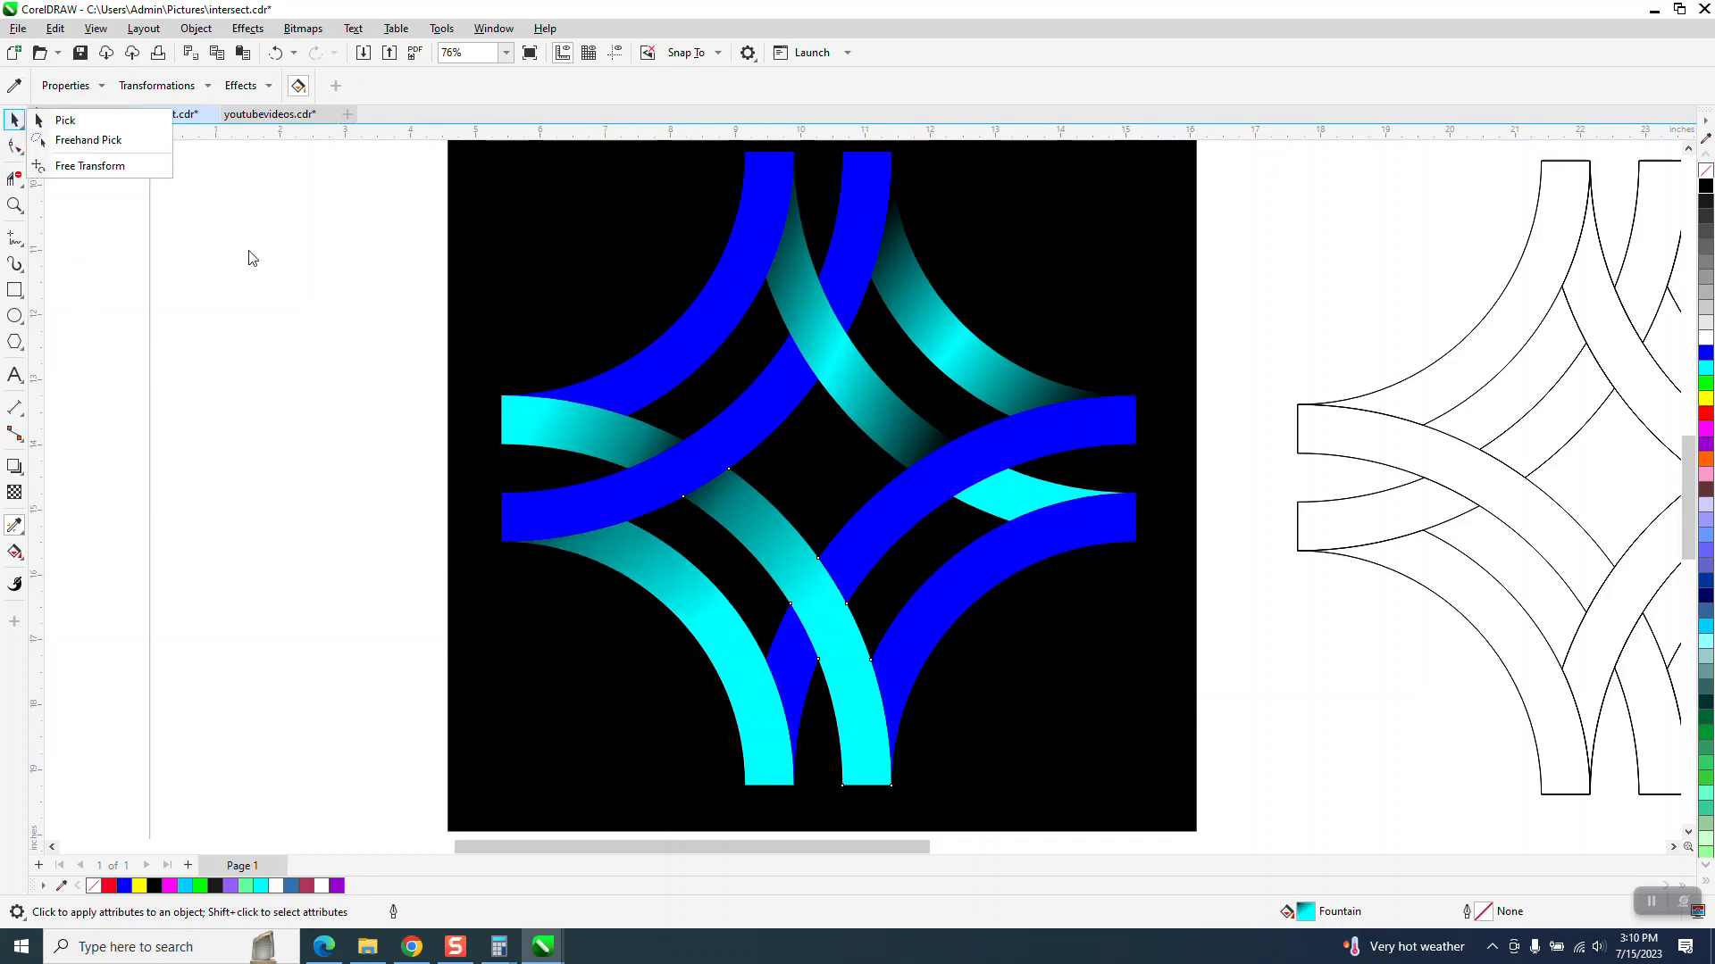
pyautogui.click(1026, 496)
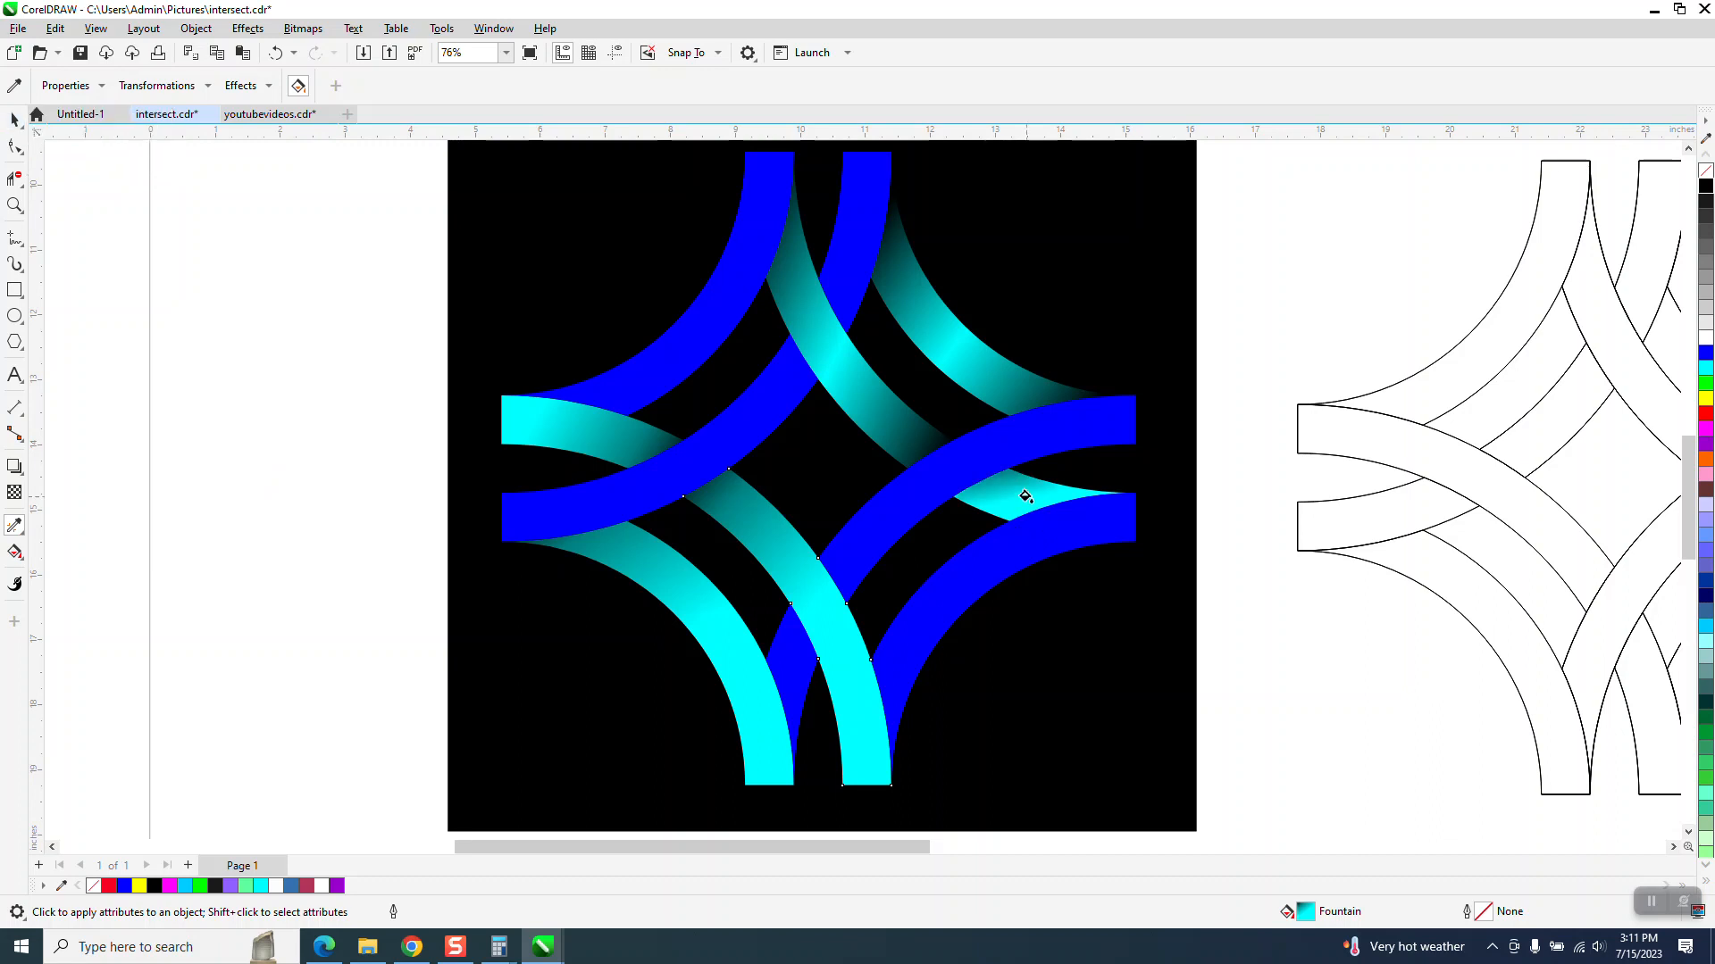
pyautogui.click(275, 53)
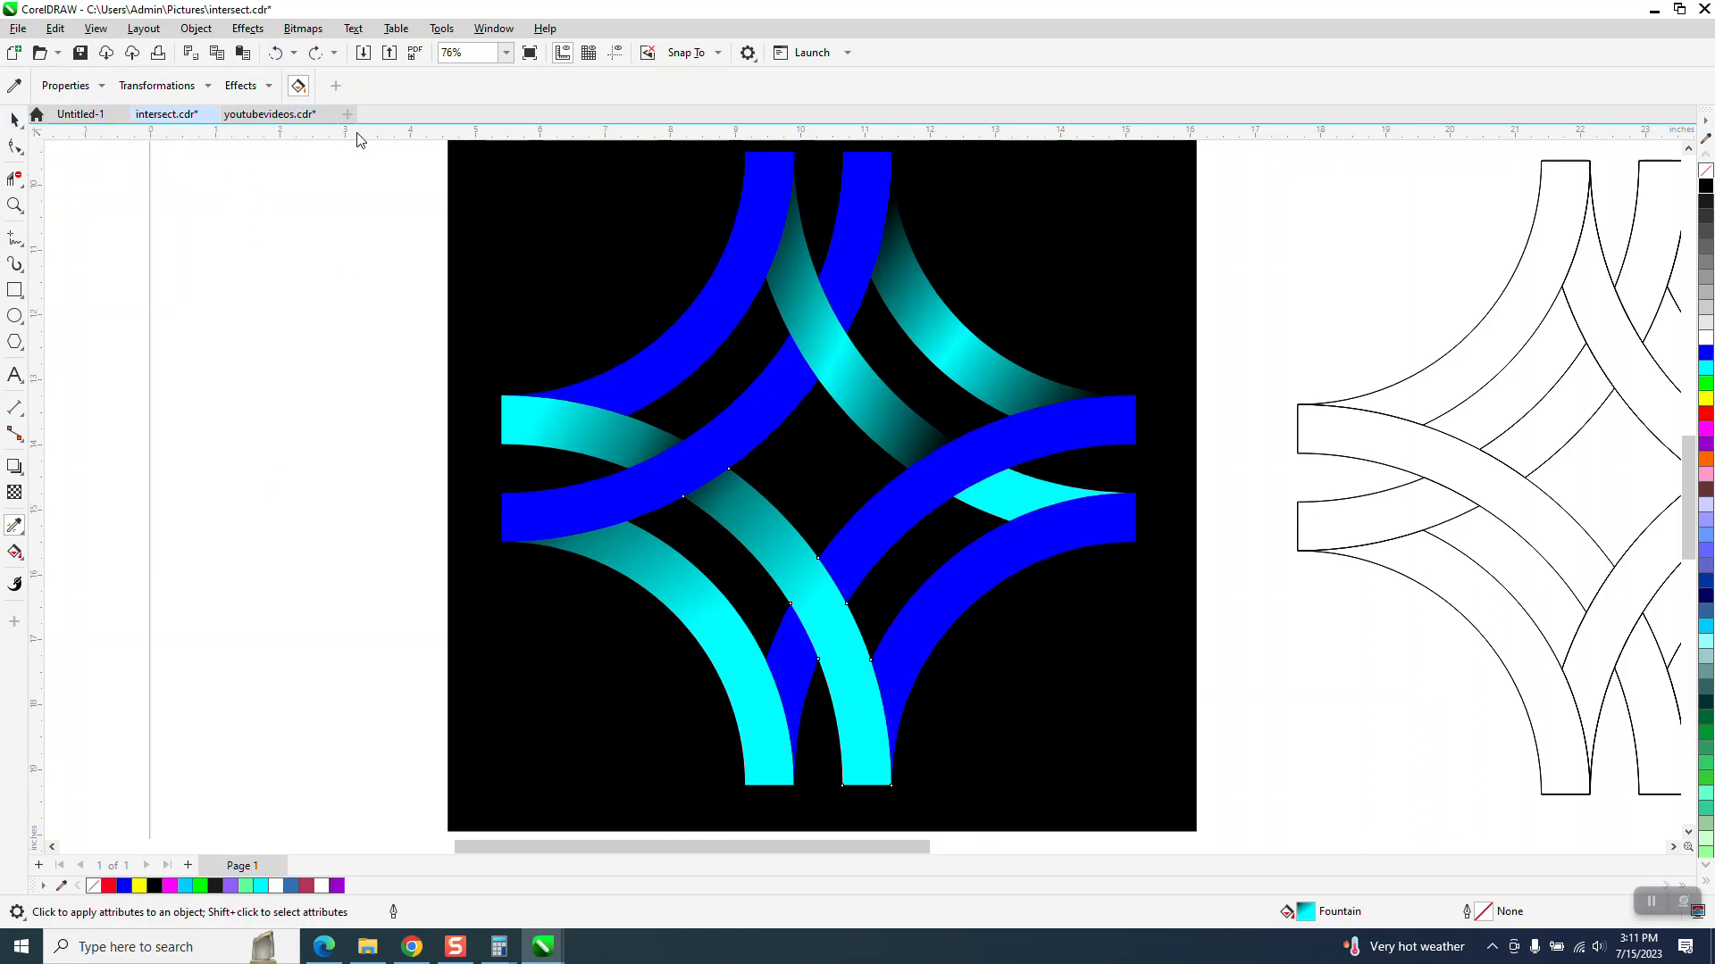
# - Apply a cyan-to-black fountain fill across the small cyan segment between the two right-hand blue arcs
pyautogui.click(14, 120)
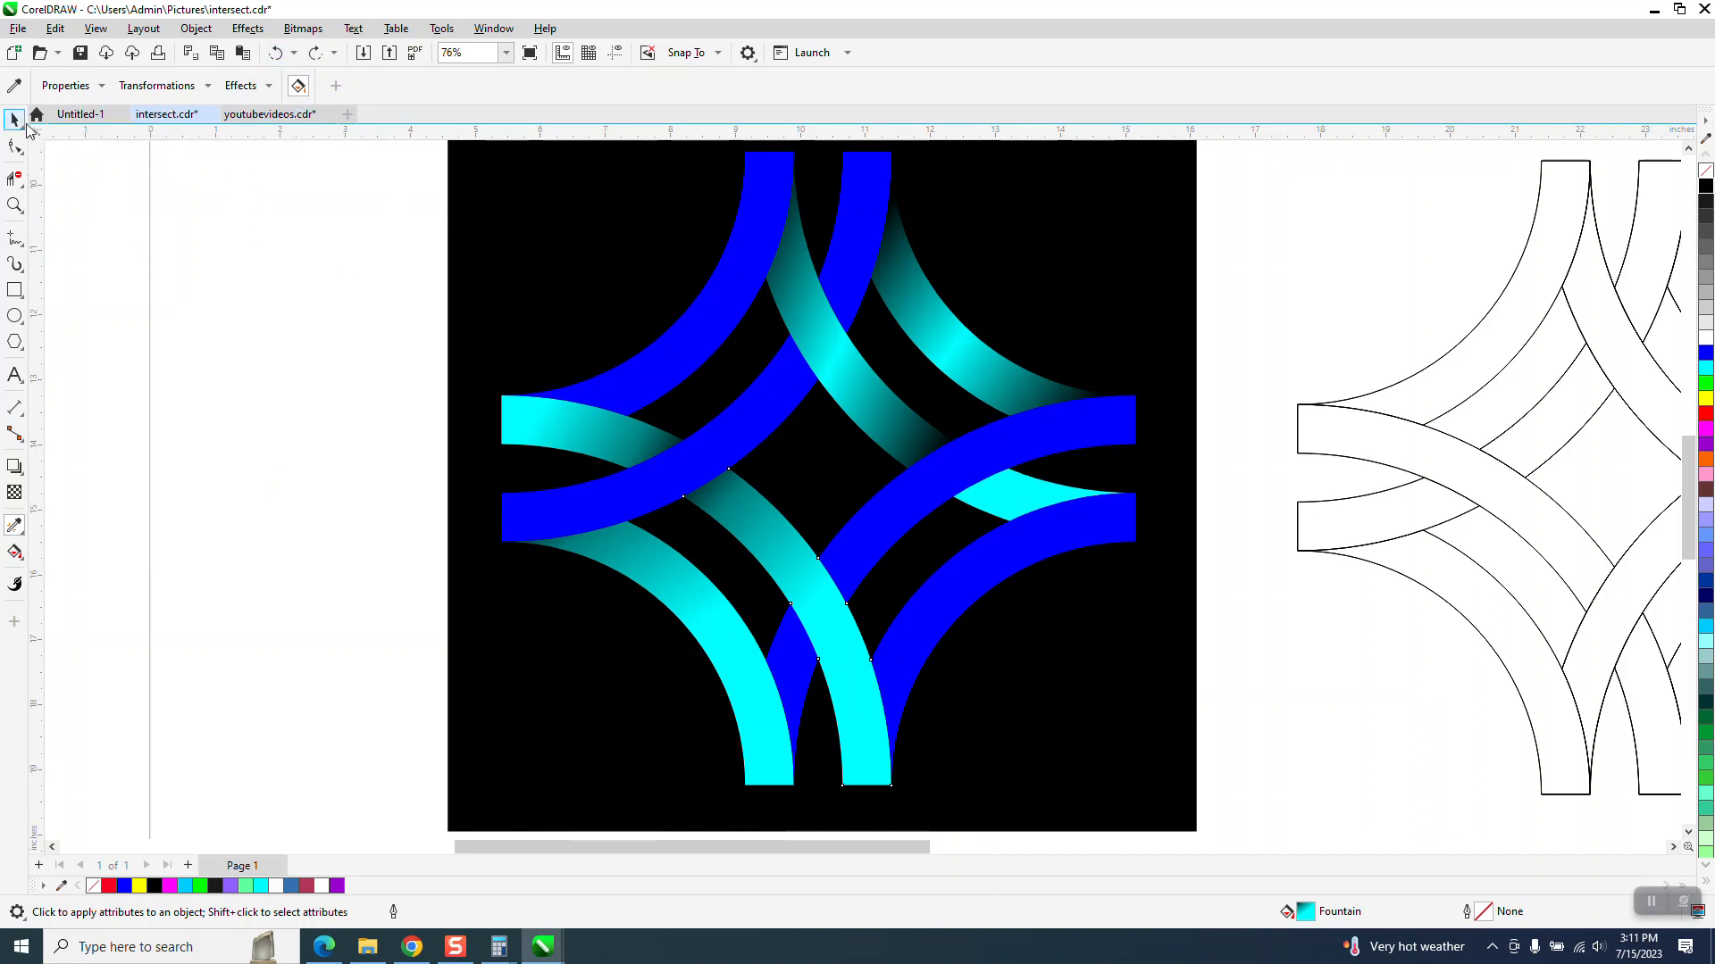
pyautogui.click(1016, 509)
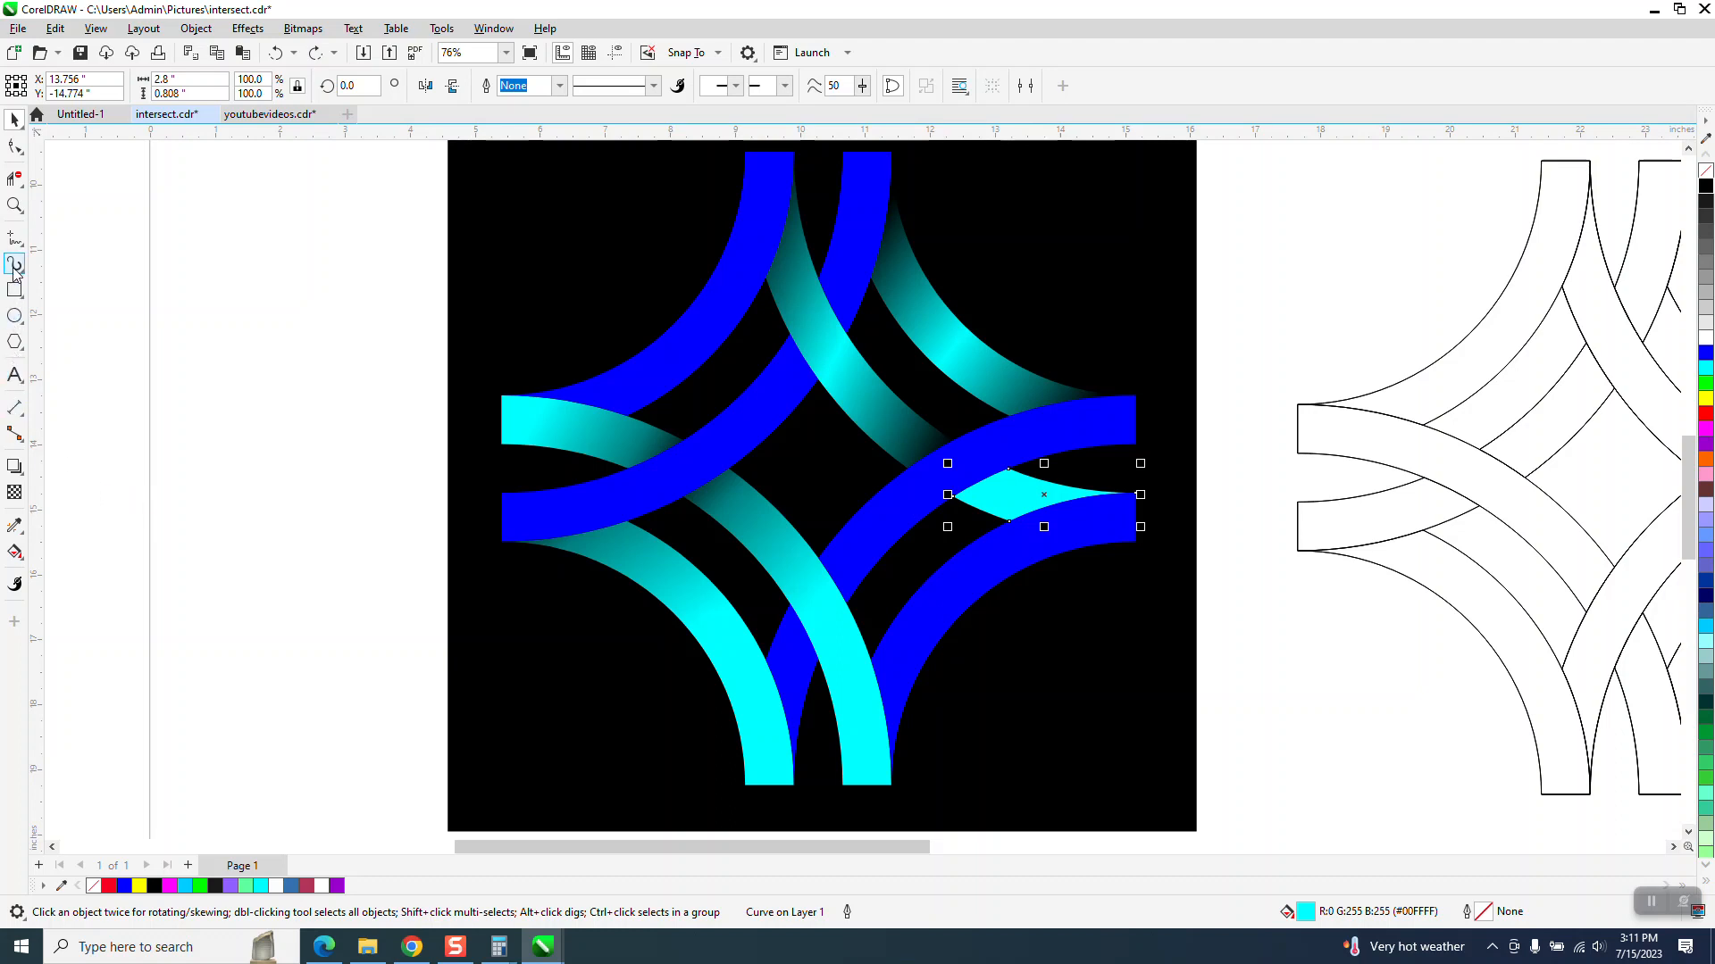
pyautogui.click(15, 205)
pyautogui.moveTo(881, 440); pyautogui.dragTo(1316, 632)
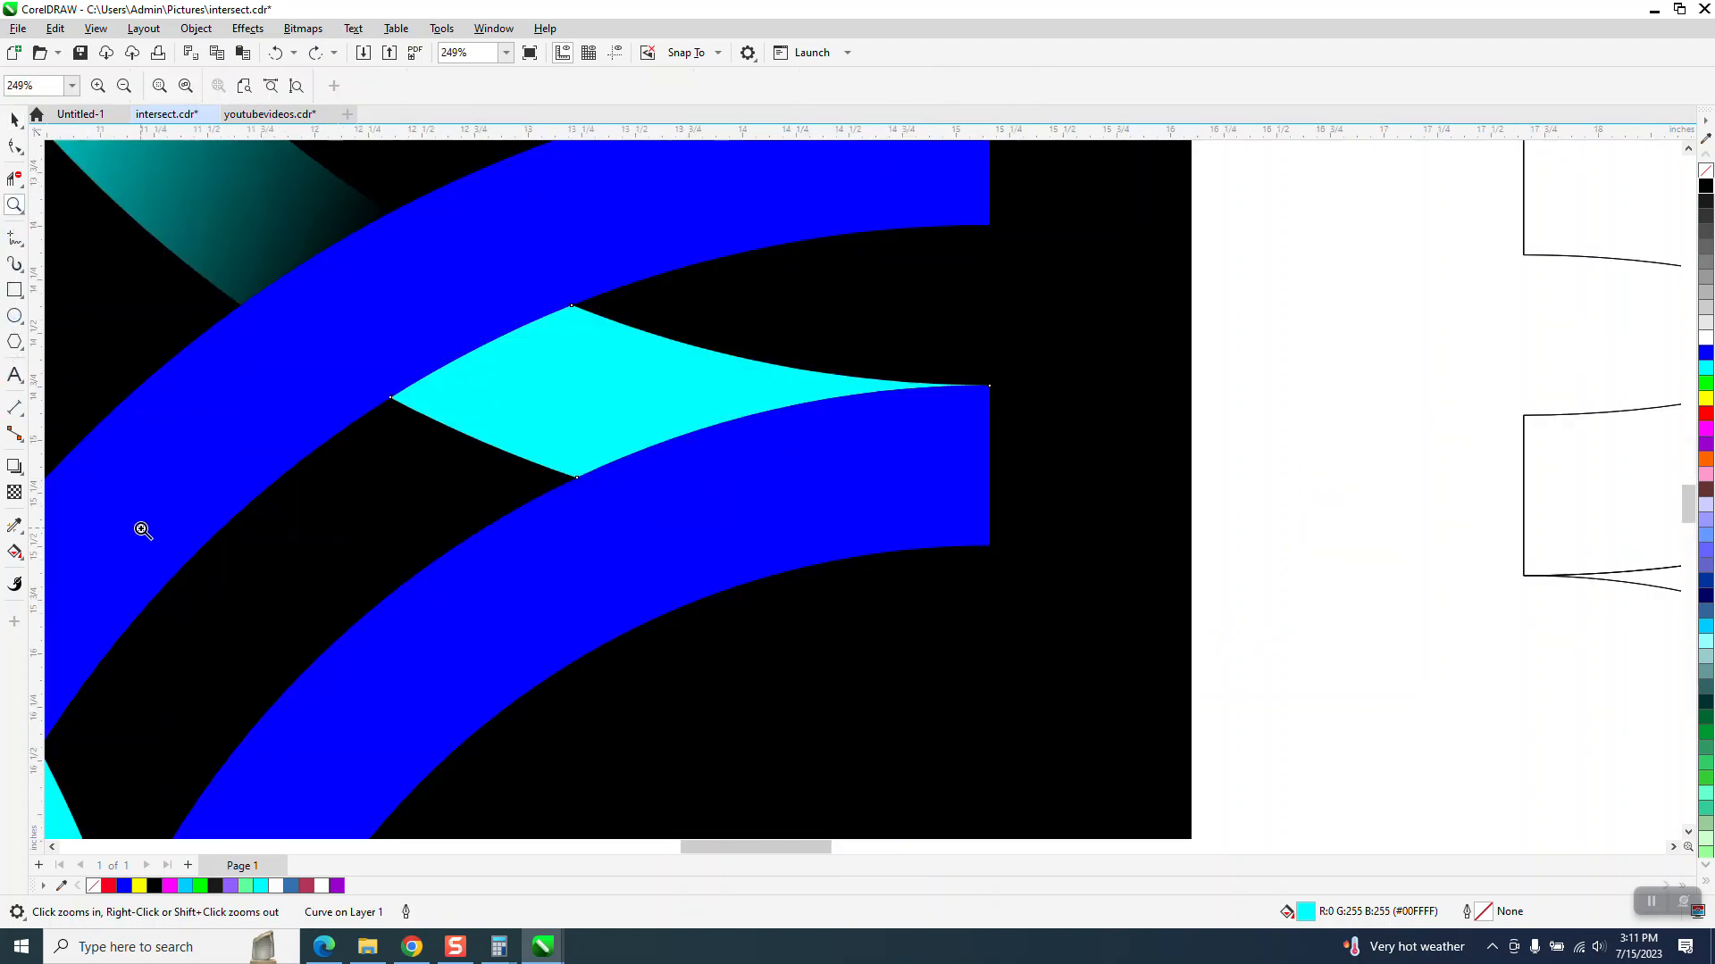
pyautogui.click(20, 555)
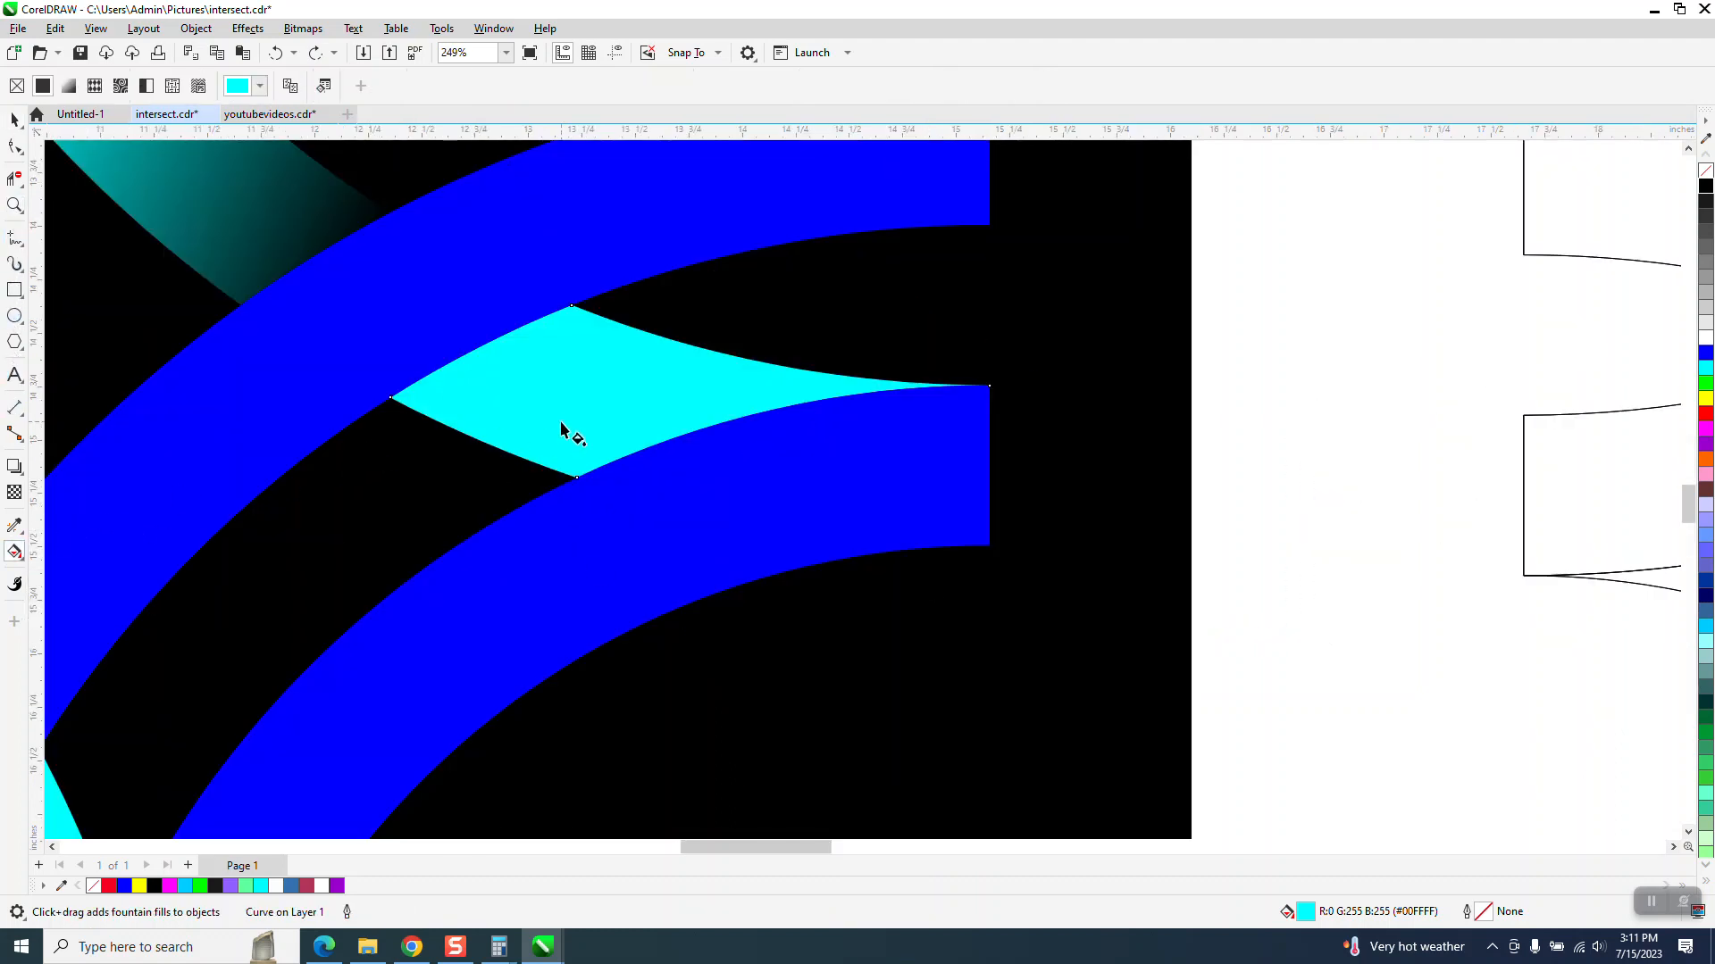
pyautogui.click(14, 119)
pyautogui.click(35, 559)
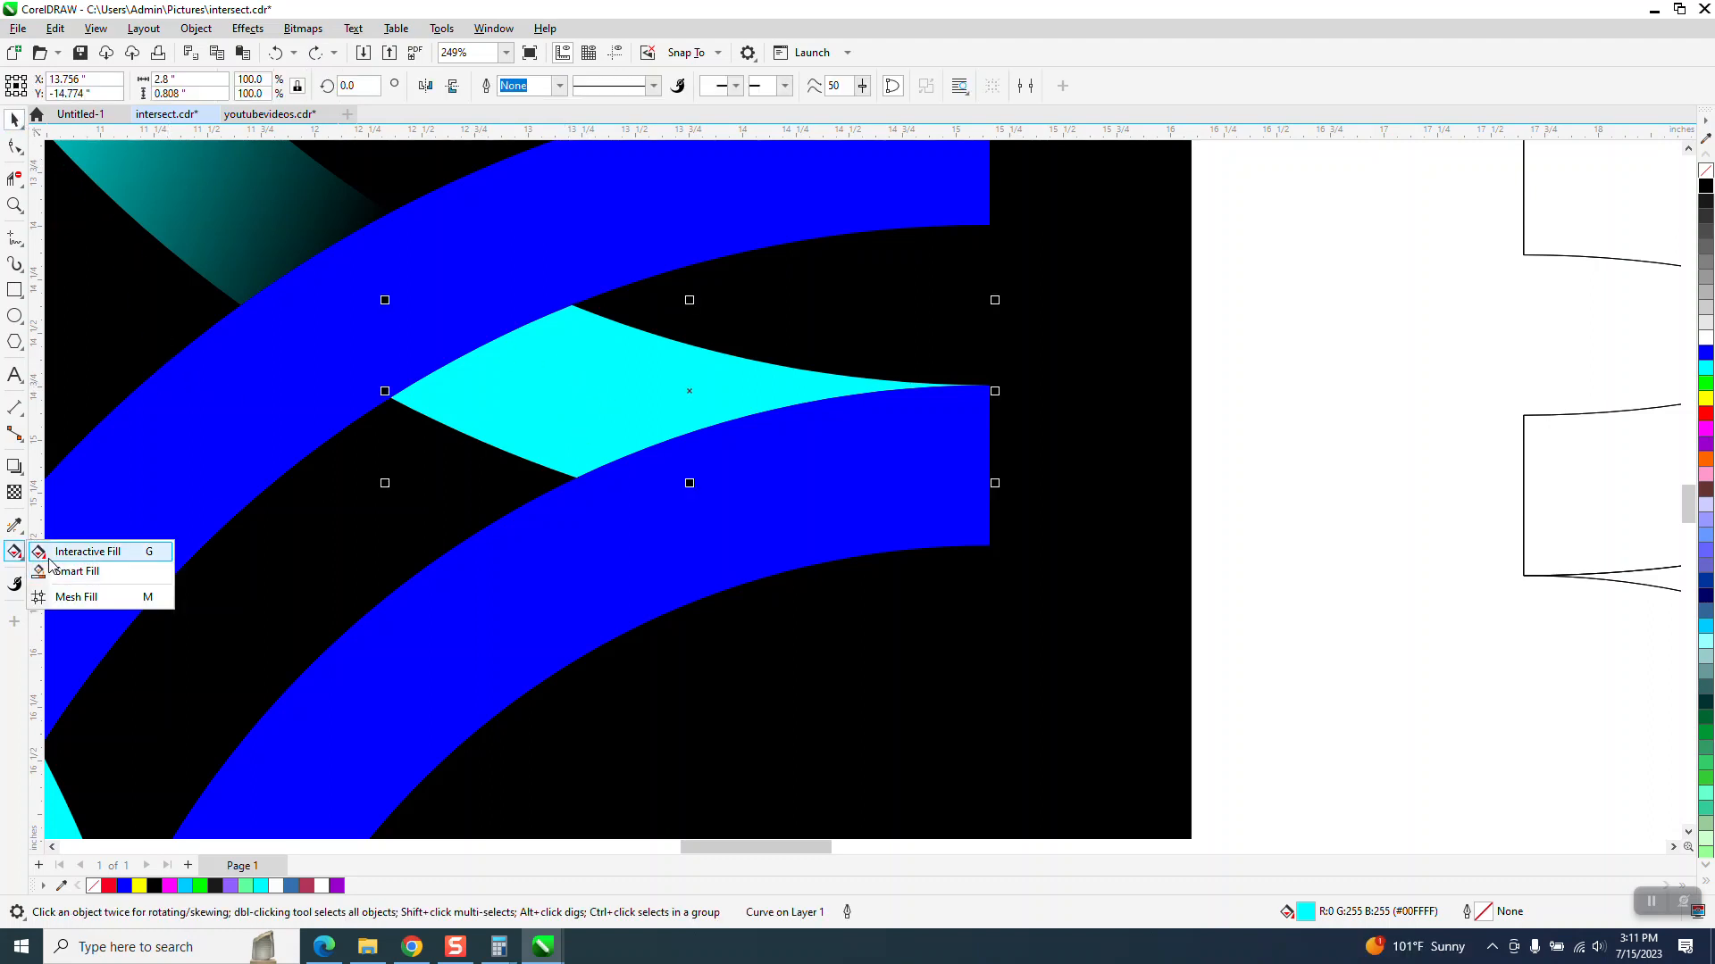
pyautogui.click(85, 555)
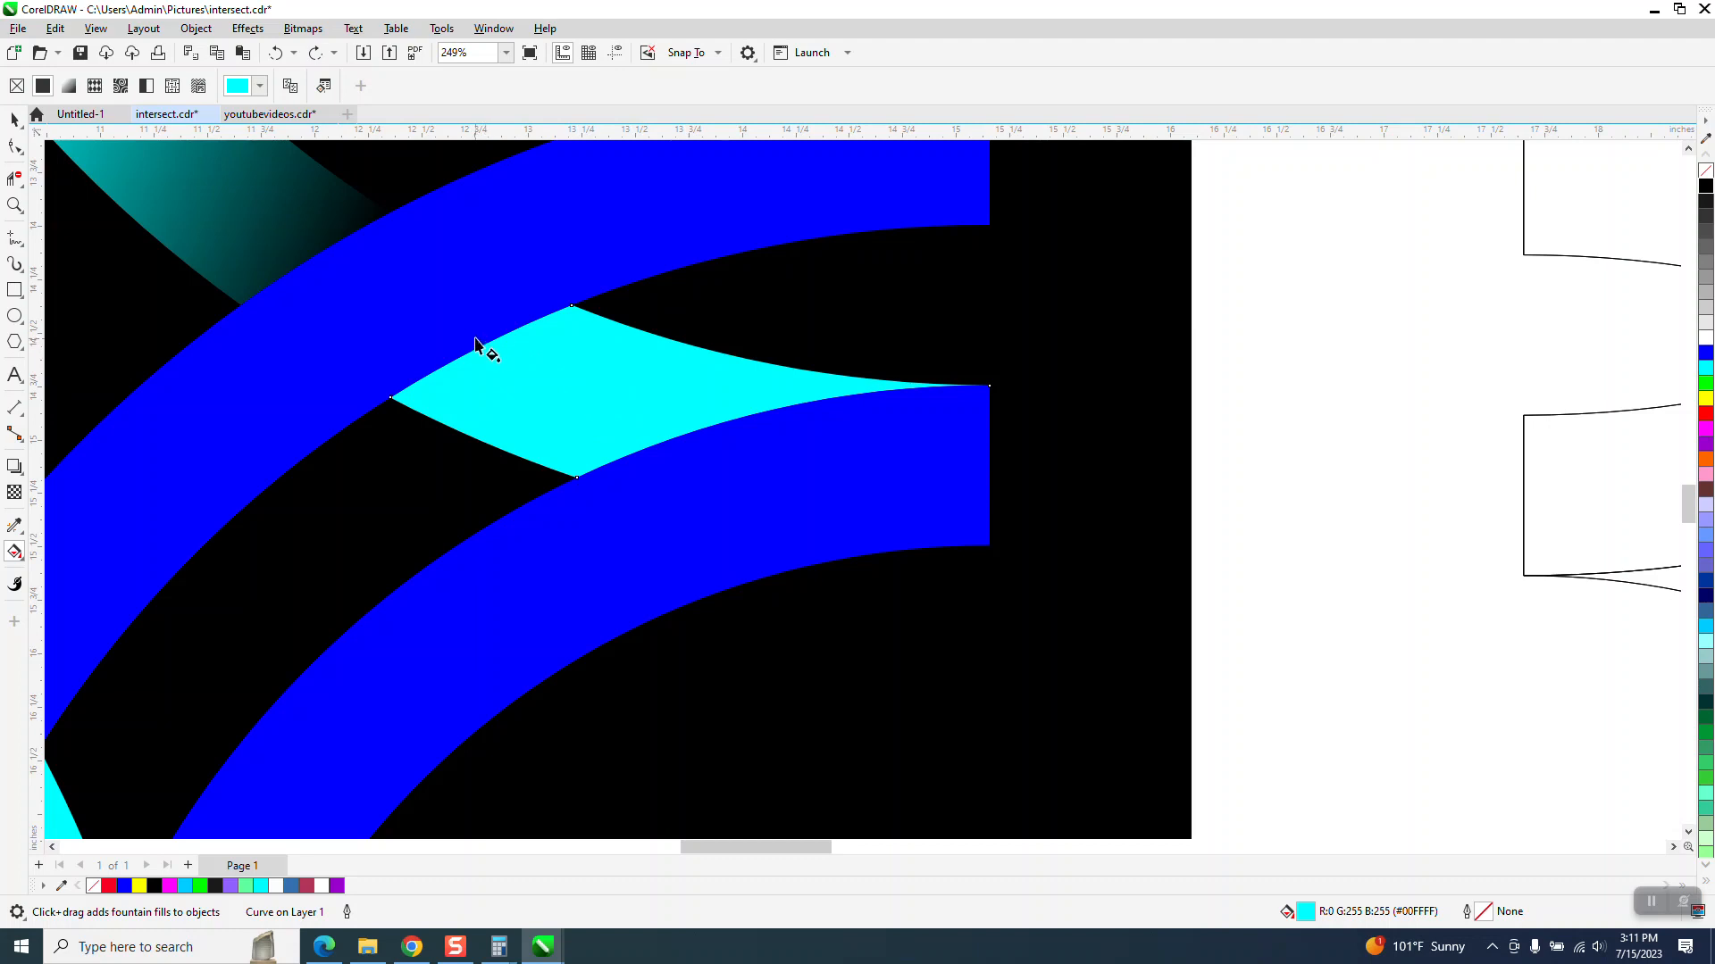
pyautogui.moveTo(470, 333); pyautogui.dragTo(773, 462)
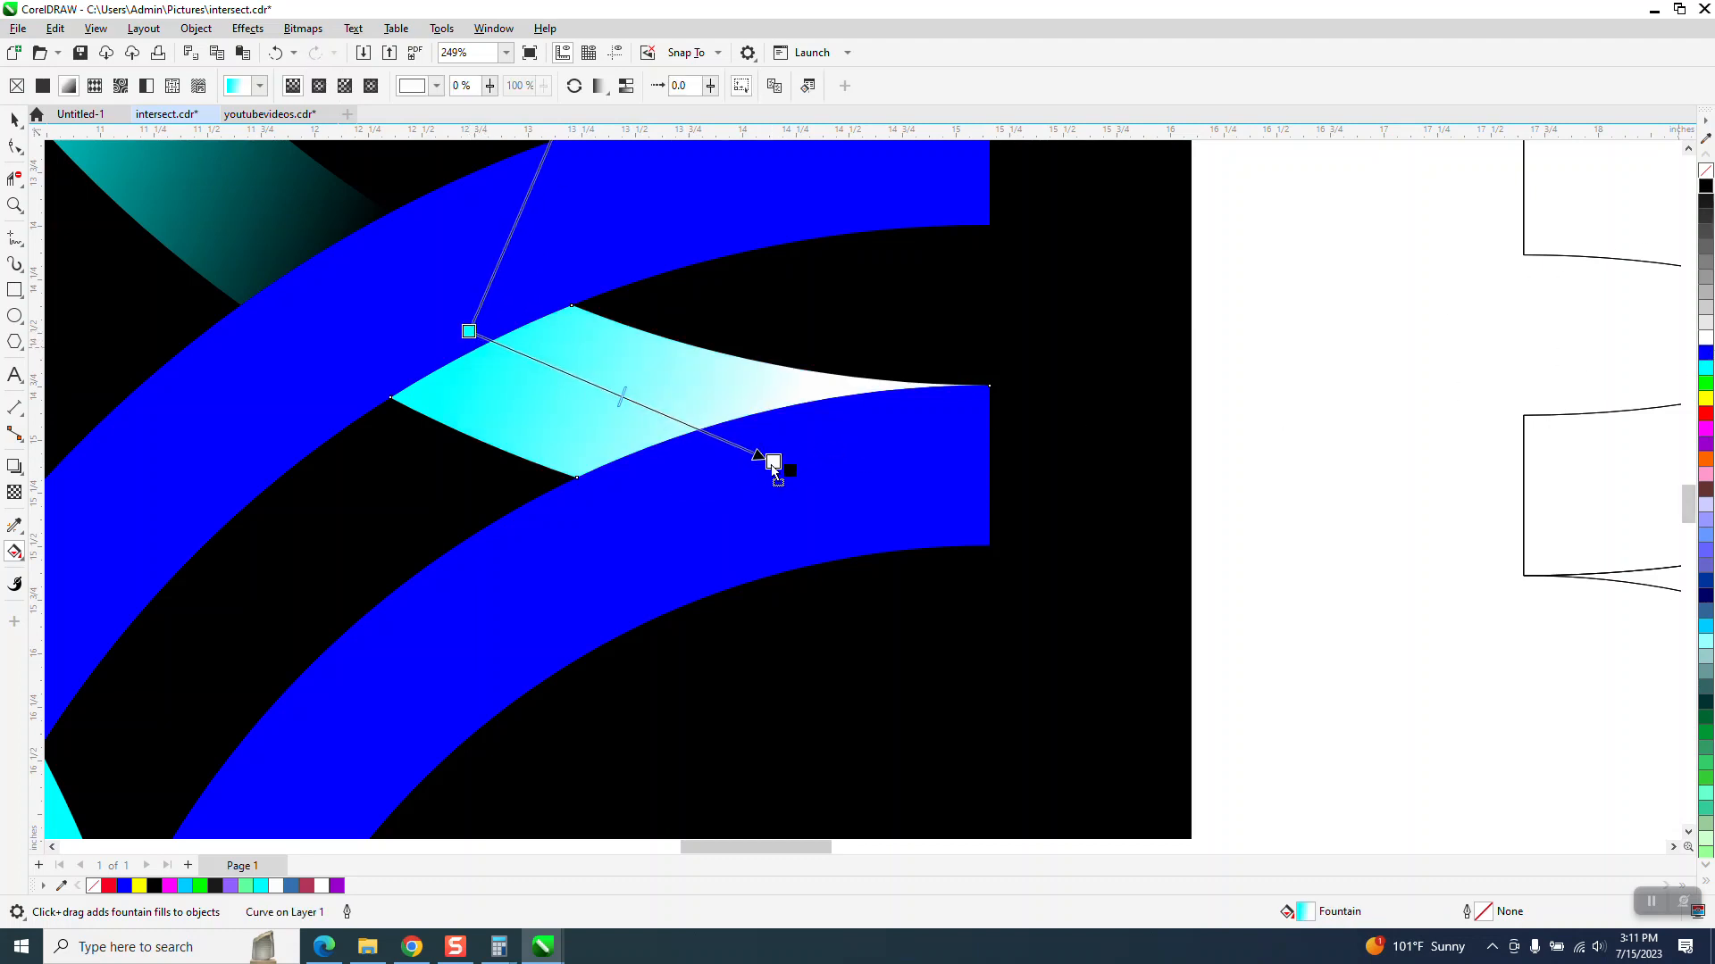
pyautogui.moveTo(773, 471); pyautogui.dragTo(773, 468)
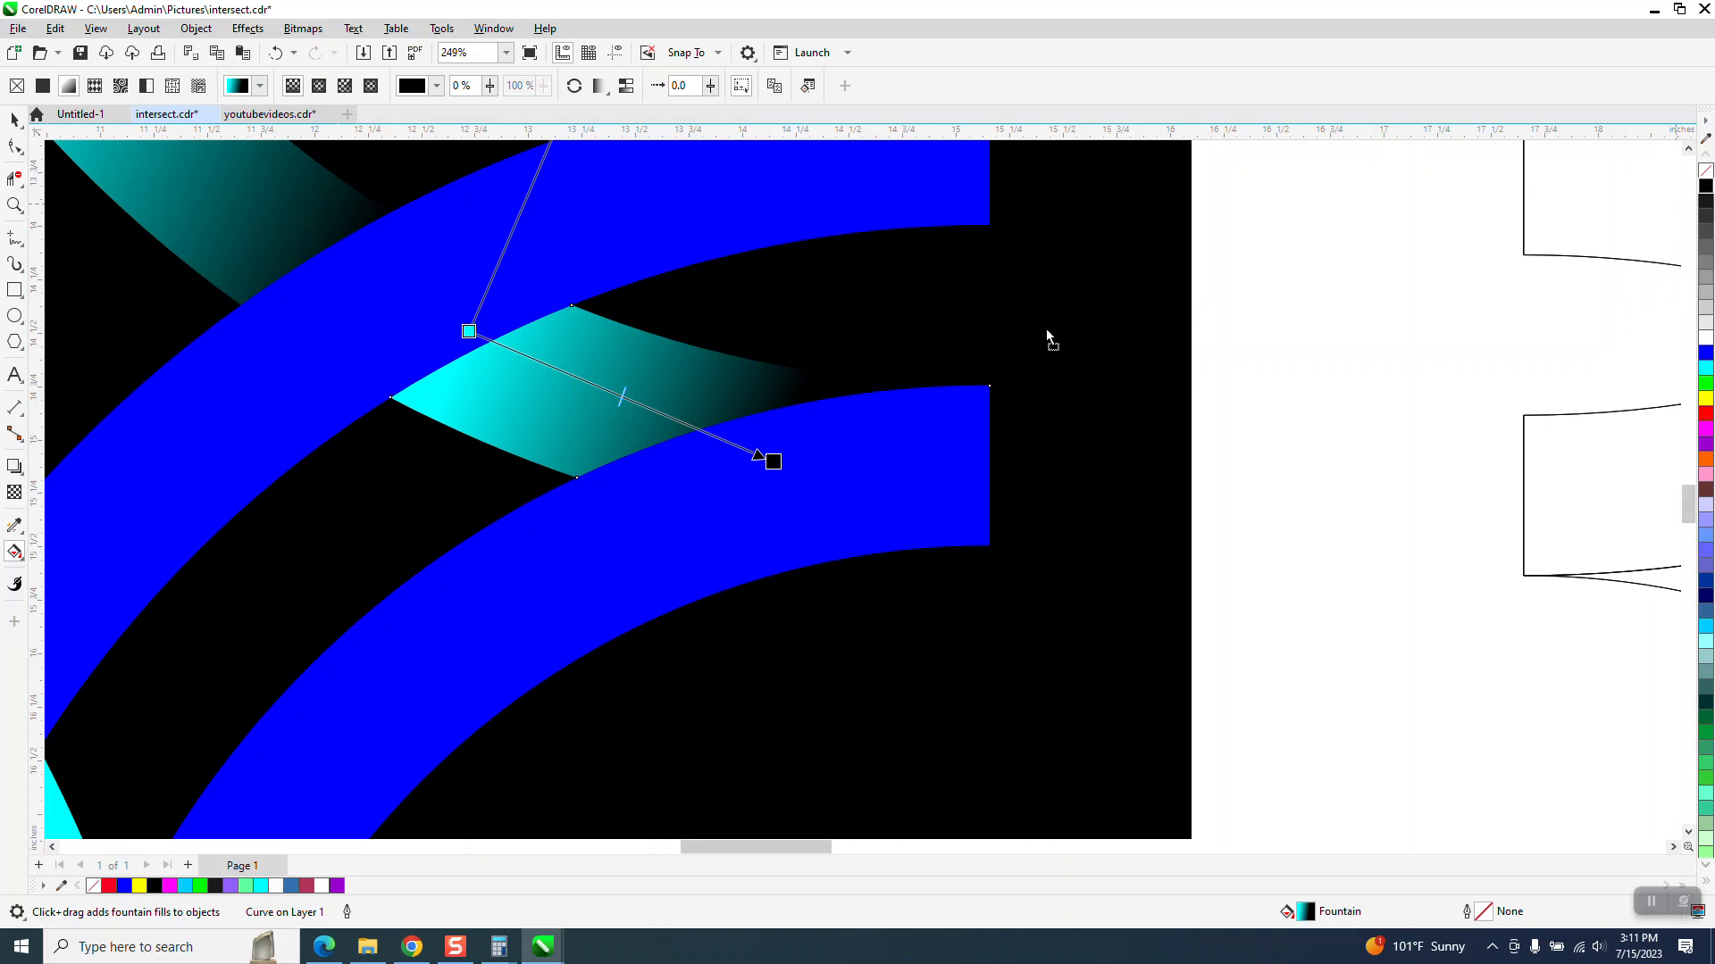
# - Make both gradient ends black with a cyan stop in the middle, and extend the end node slightly
pyautogui.moveTo(600, 344); pyautogui.dragTo(469, 332)
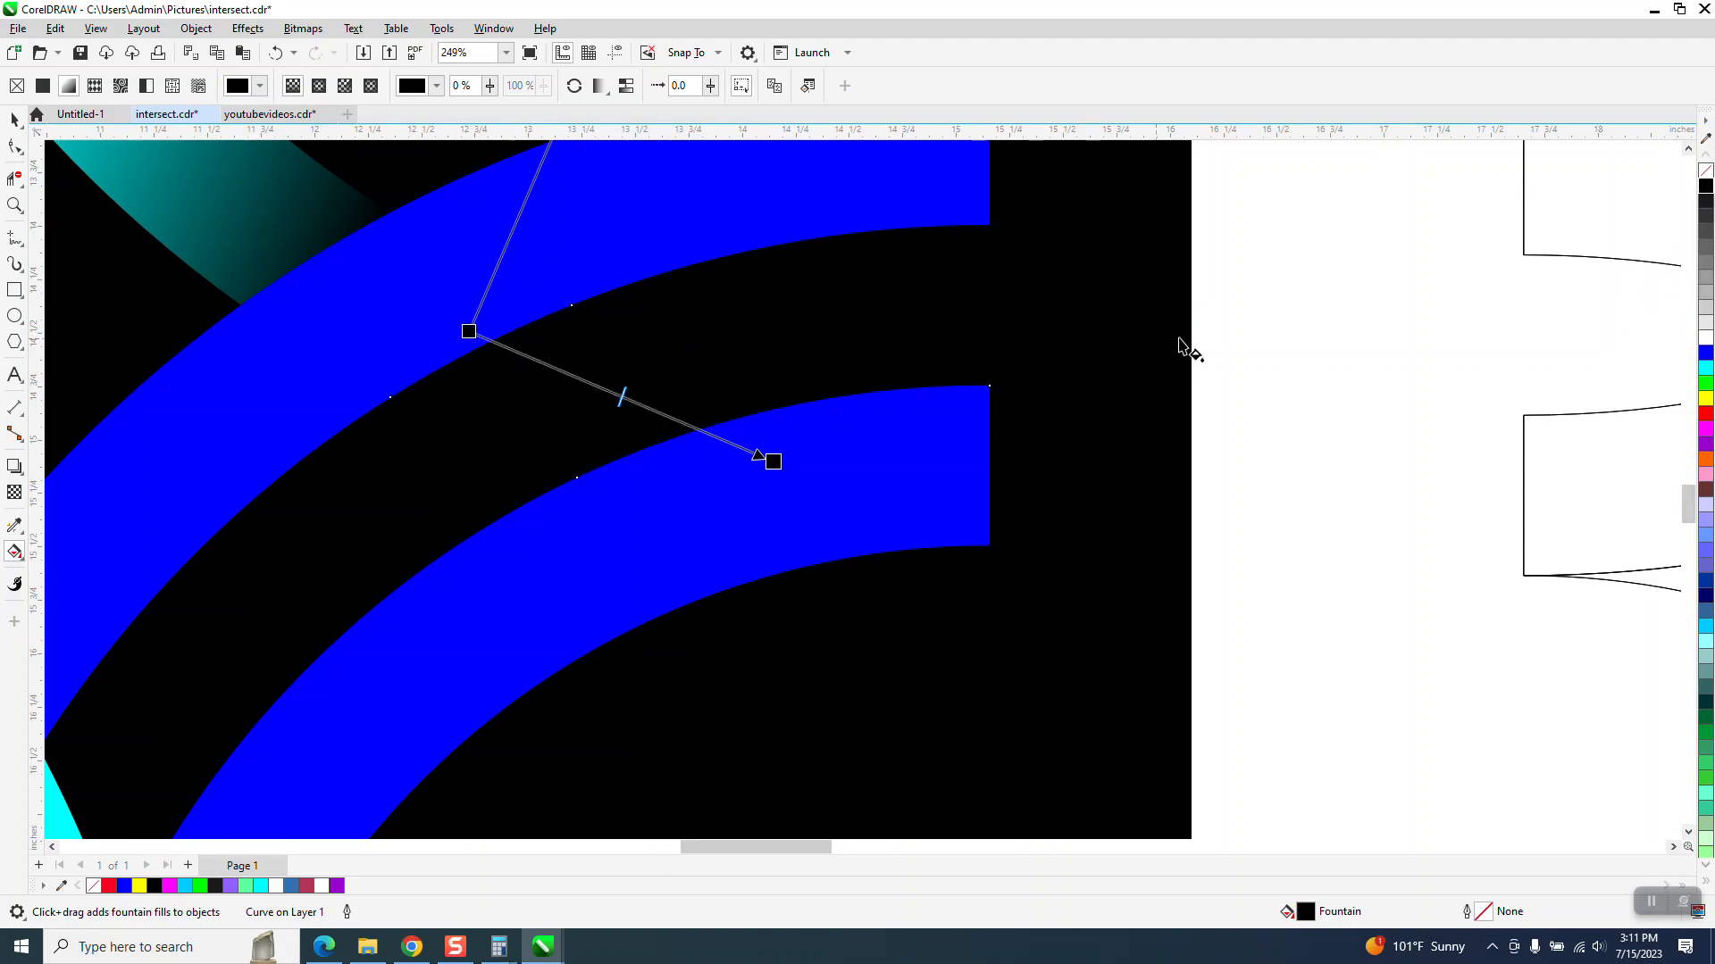
pyautogui.moveTo(893, 429); pyautogui.dragTo(609, 393)
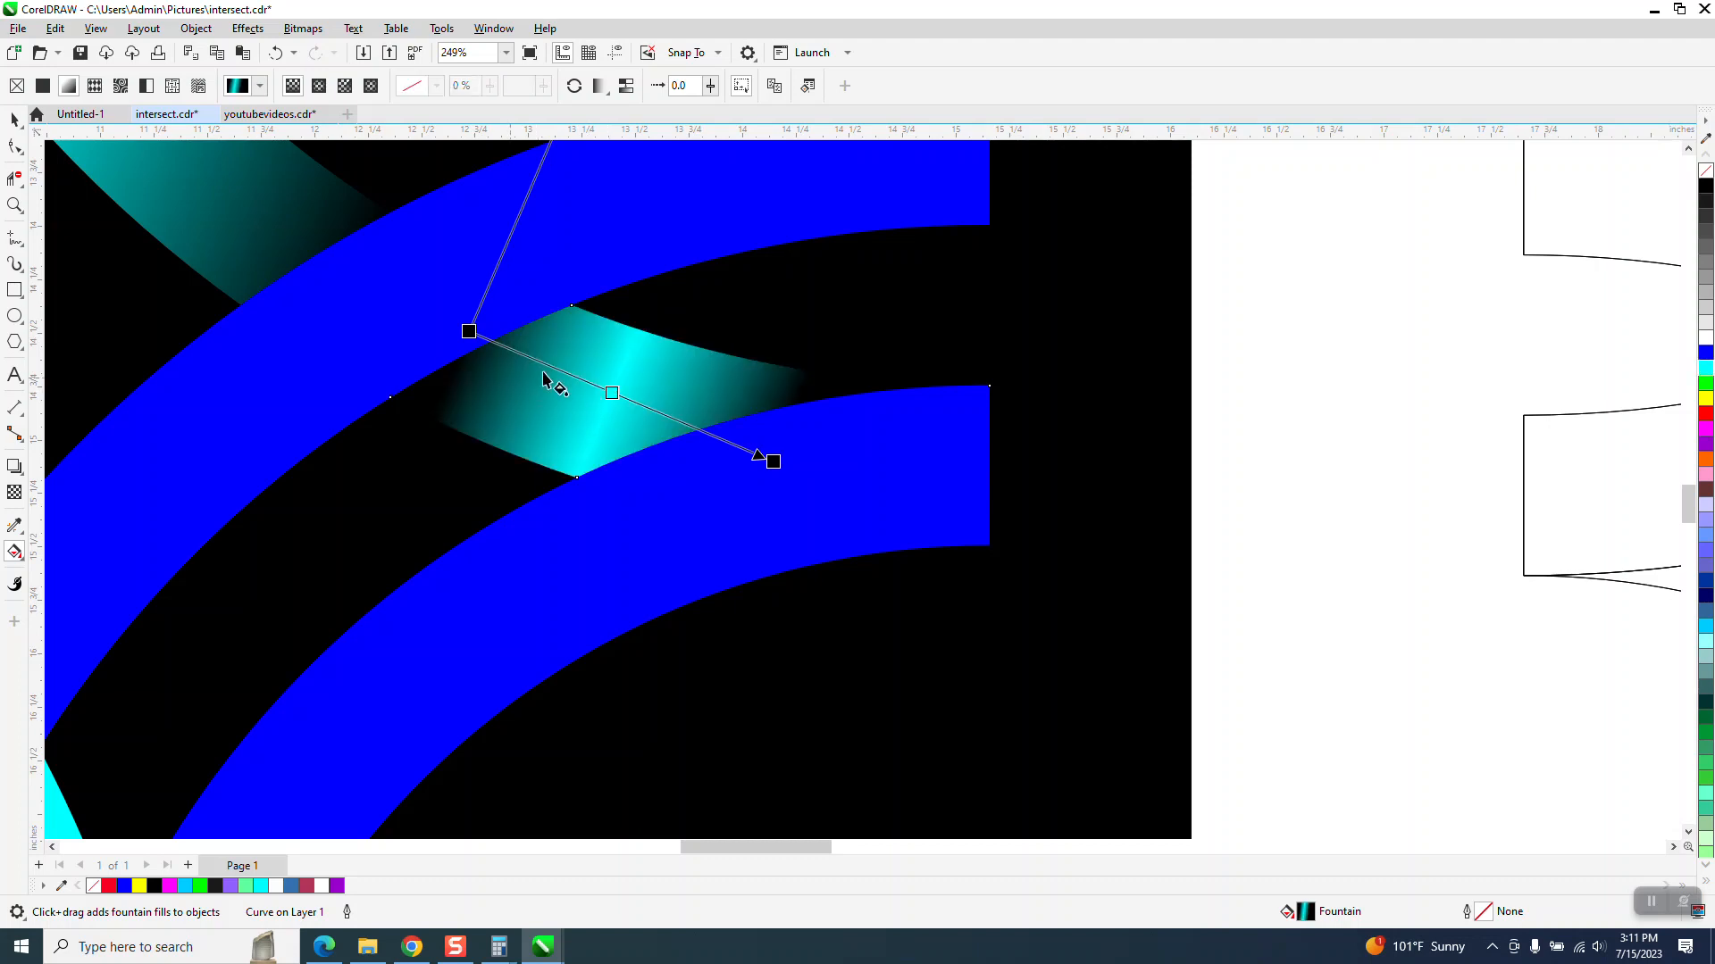
pyautogui.moveTo(773, 465); pyautogui.dragTo(805, 481)
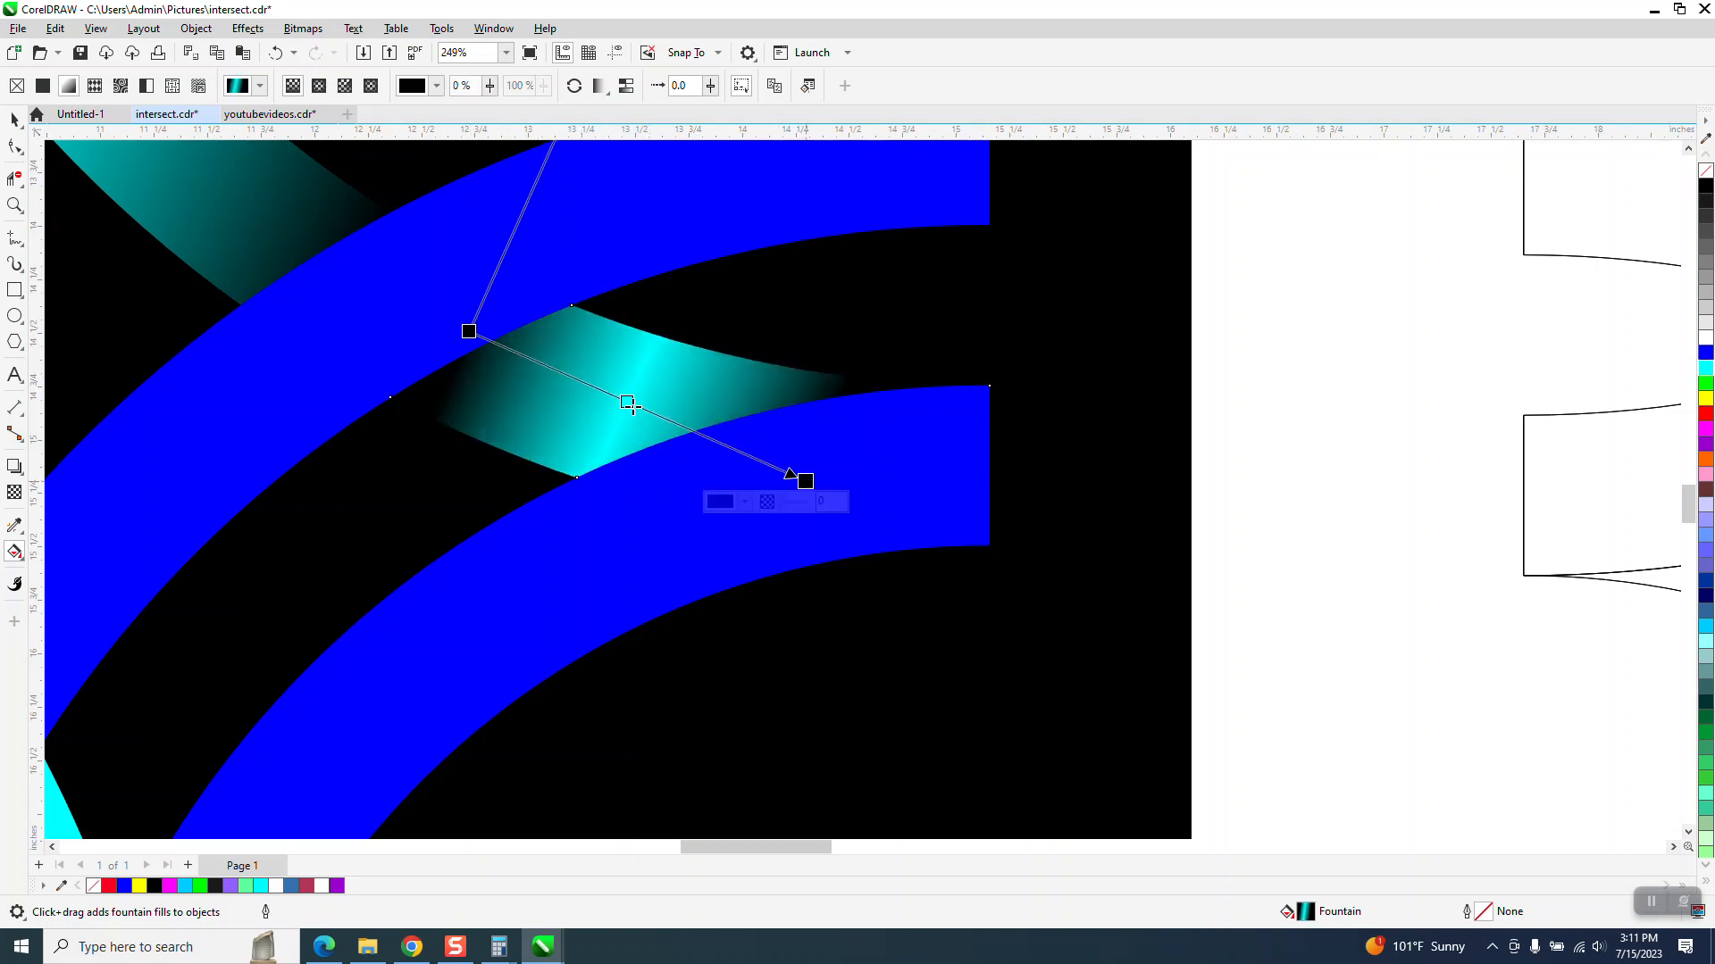
pyautogui.click(468, 333)
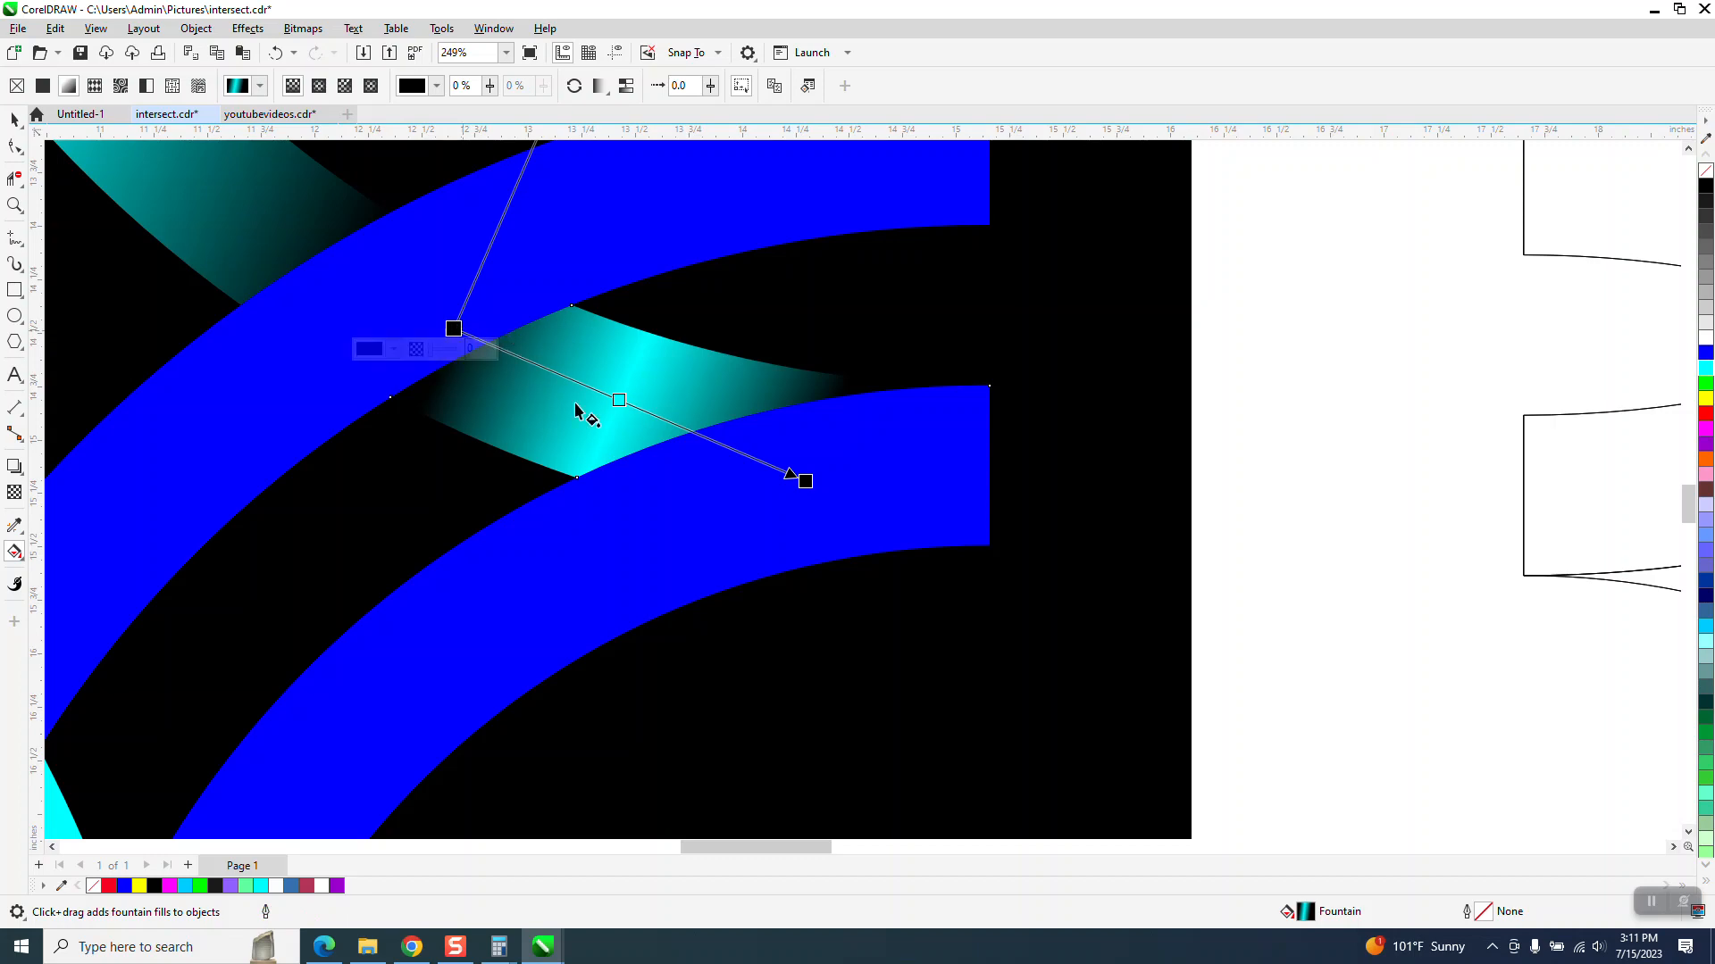
# - Tilt the gradient by moving its skew handle on the right-tip segment
pyautogui.scroll(-2, 637, 402)
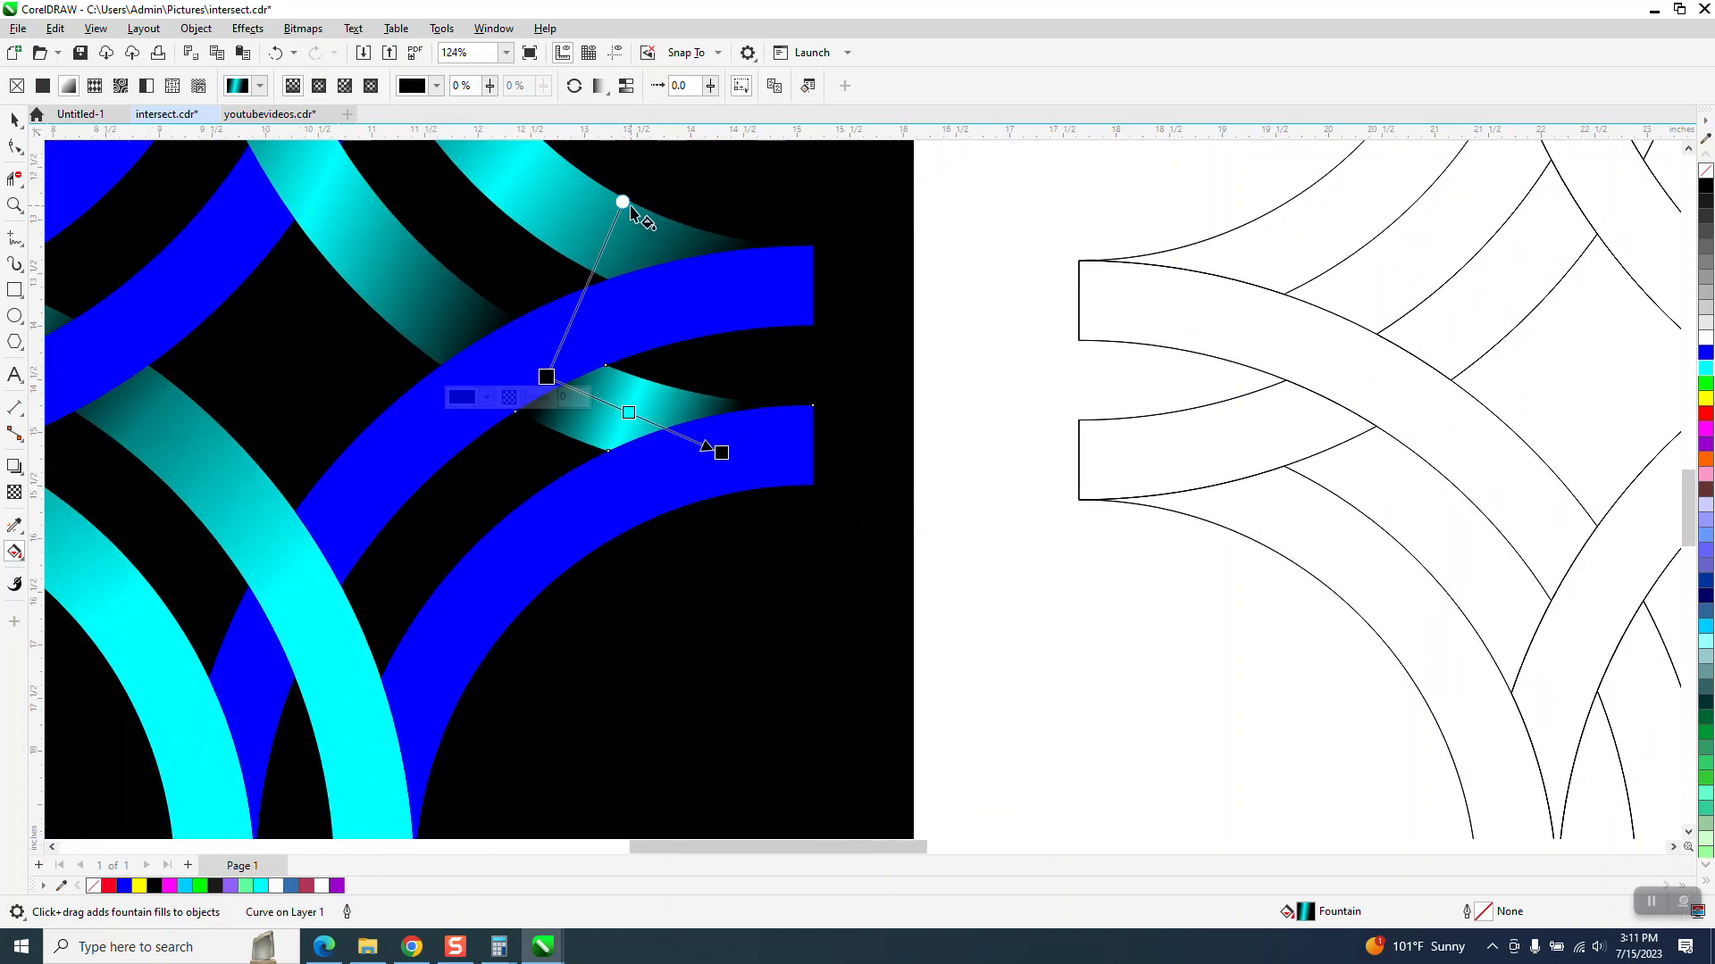
pyautogui.moveTo(630, 205); pyautogui.dragTo(648, 229)
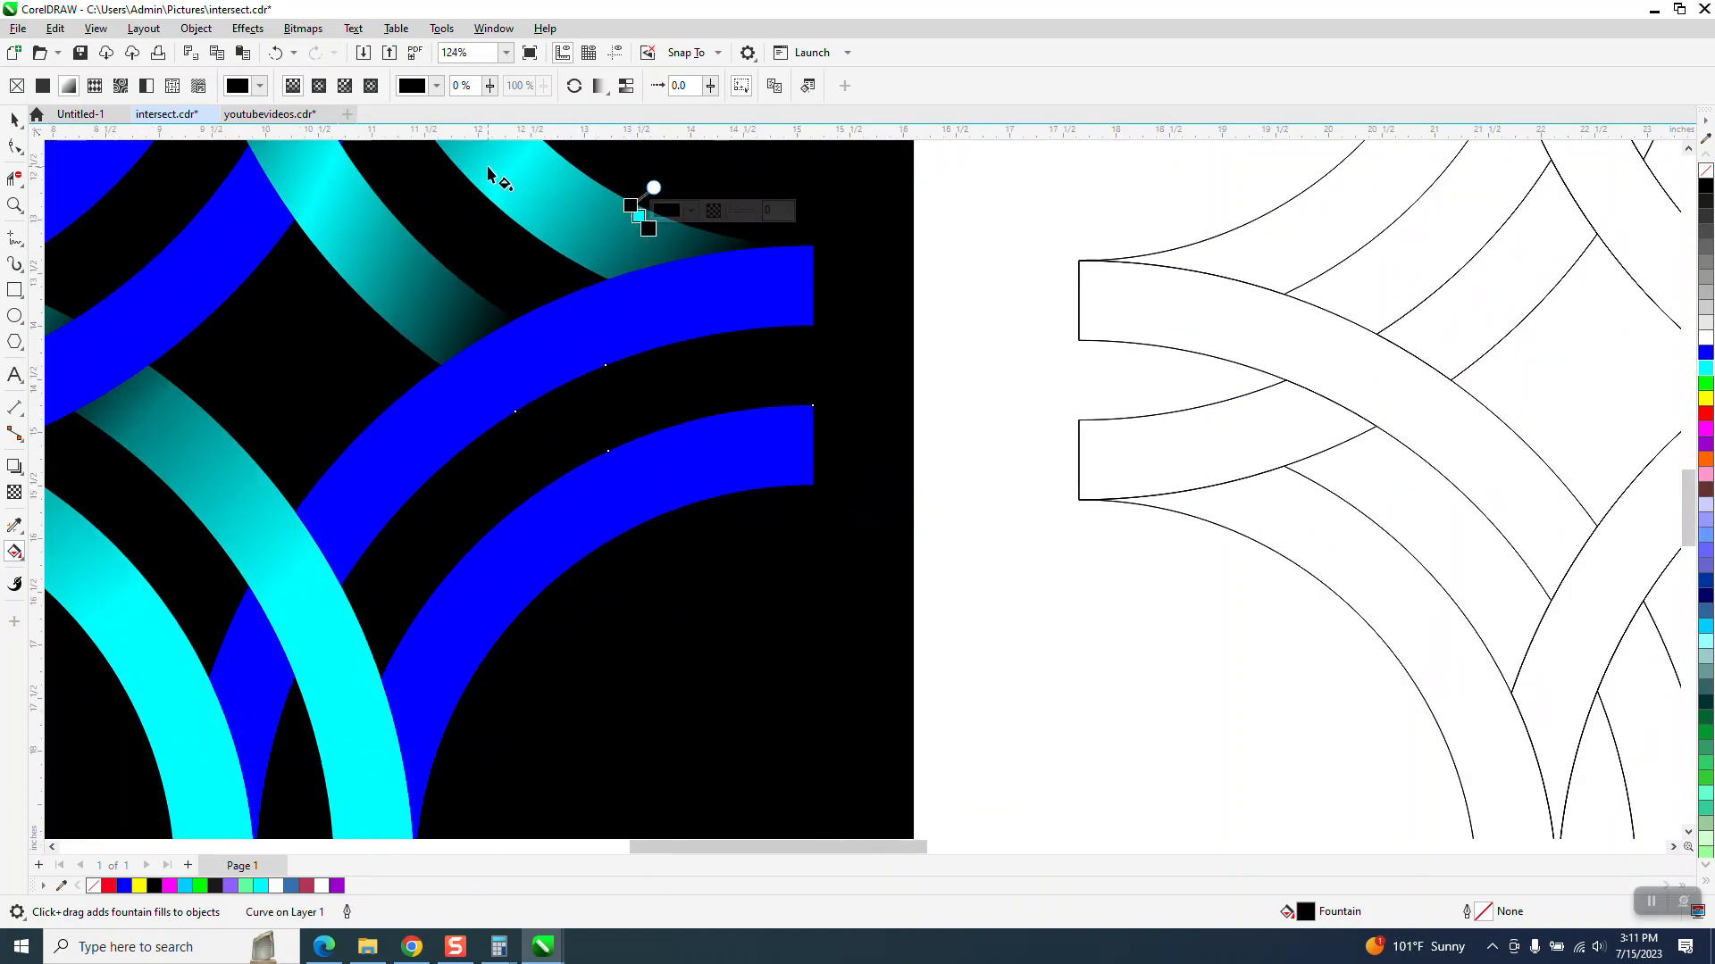
pyautogui.hotkey('ctrl', 'z')
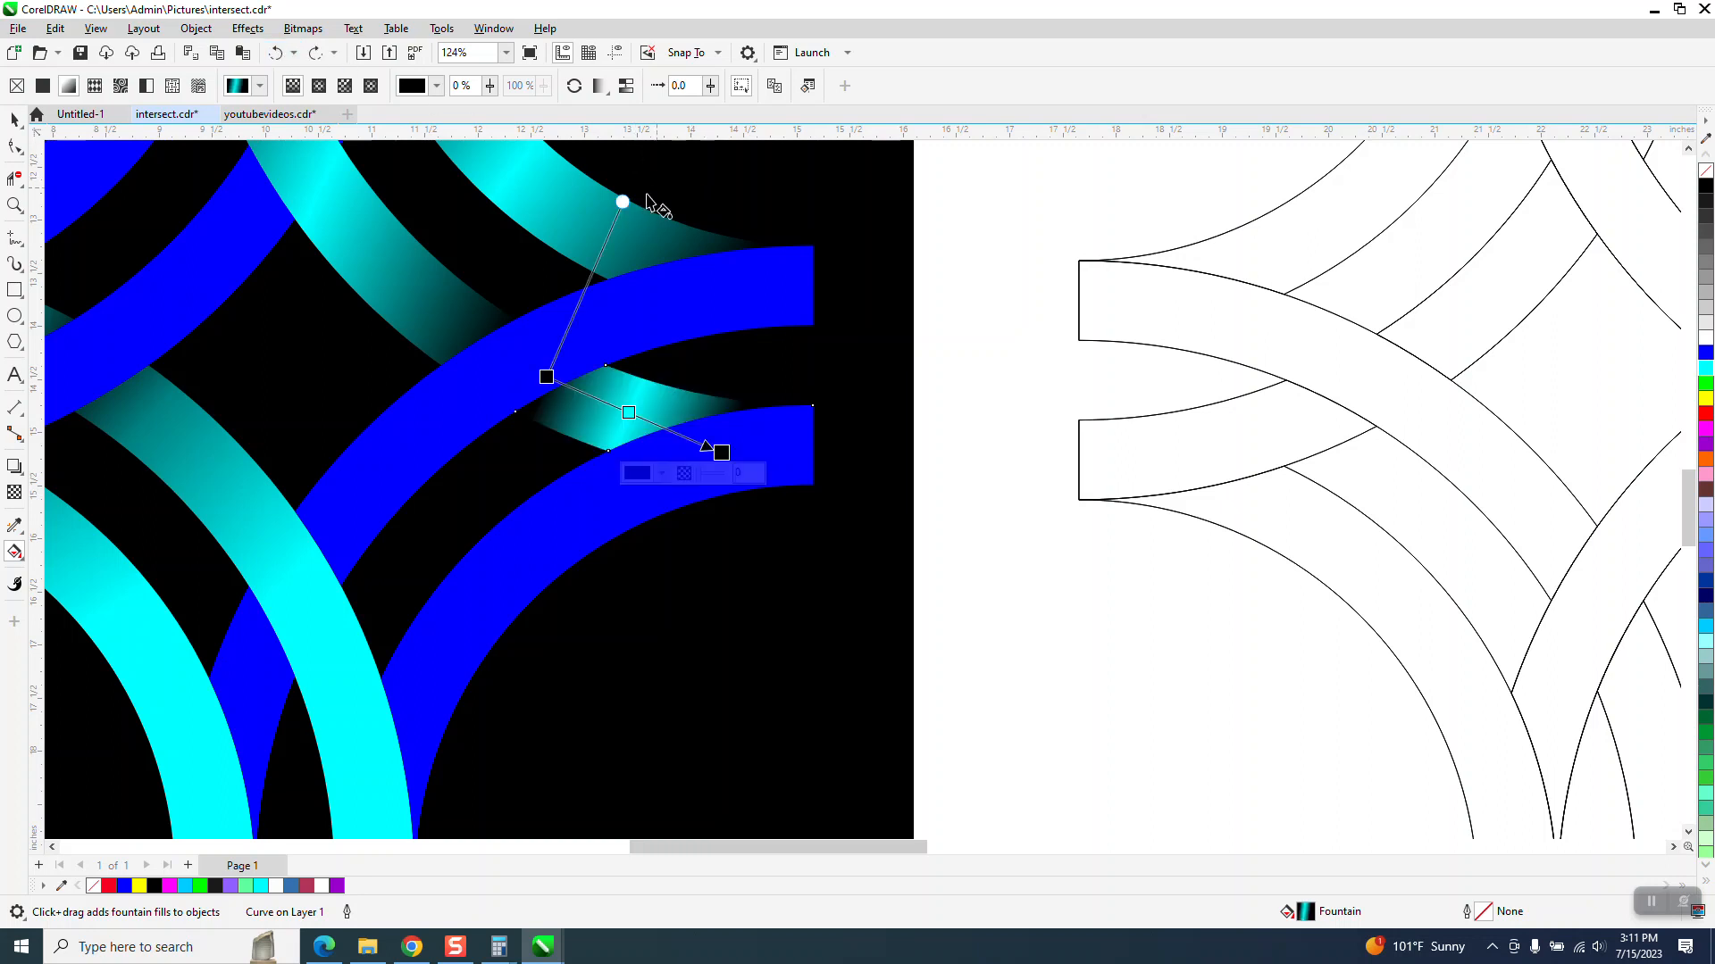
pyautogui.moveTo(623, 204); pyautogui.dragTo(674, 247)
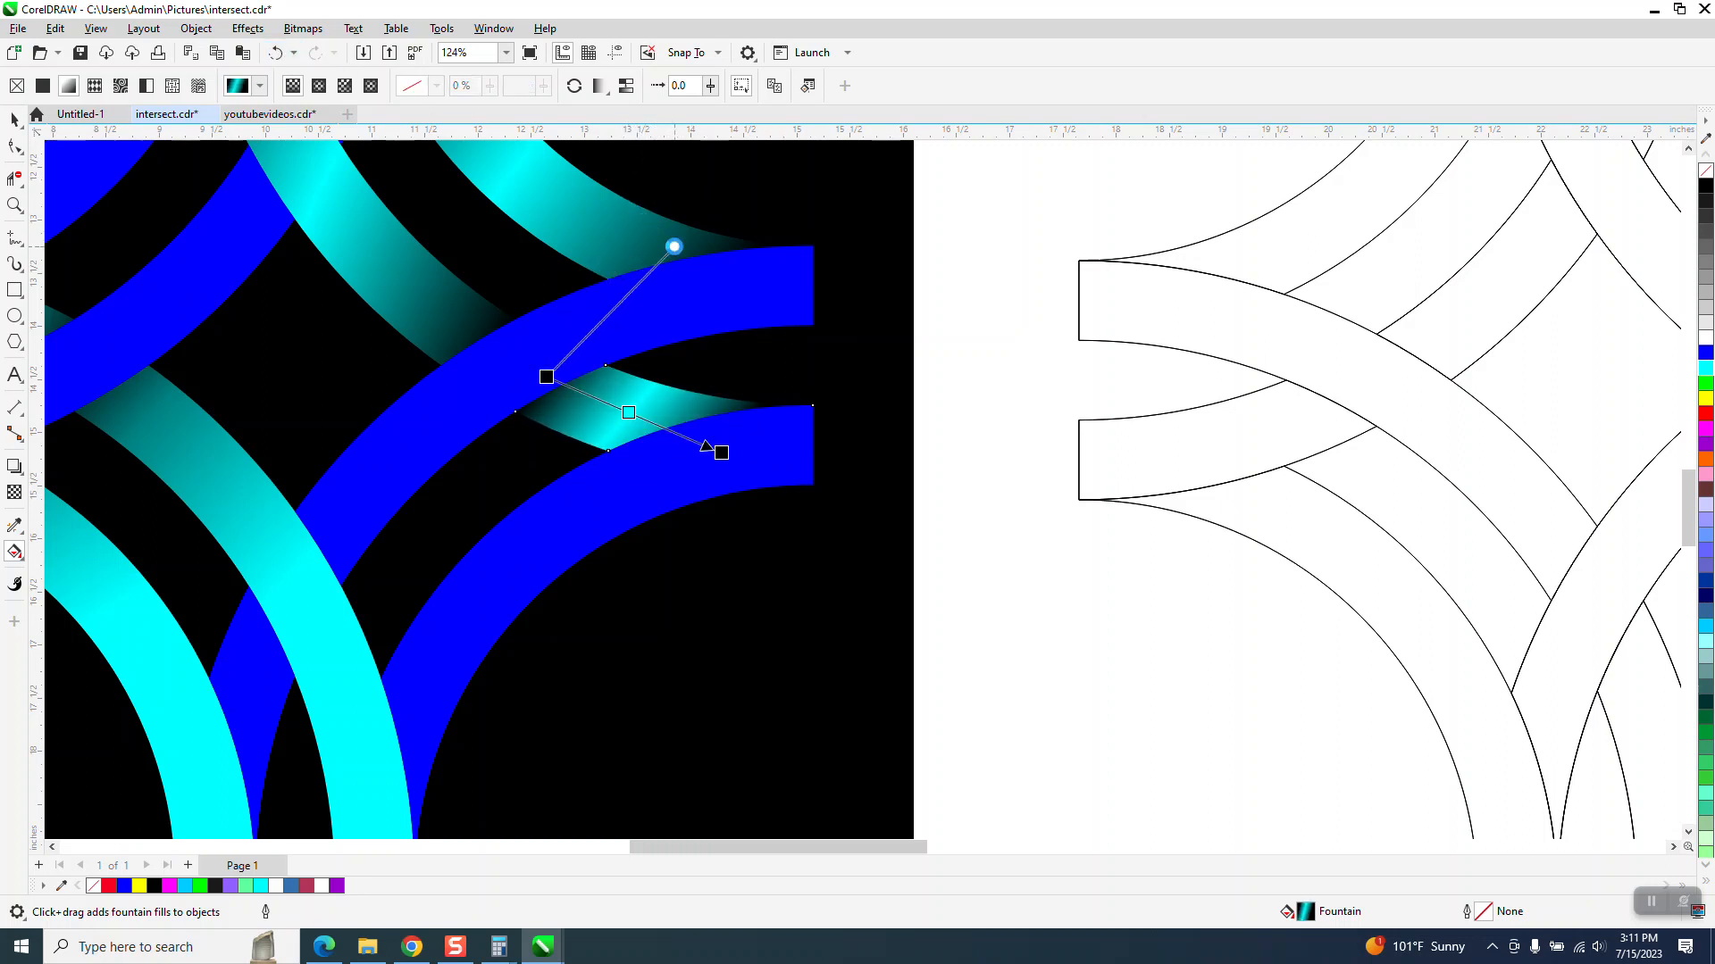
pyautogui.click(928, 327)
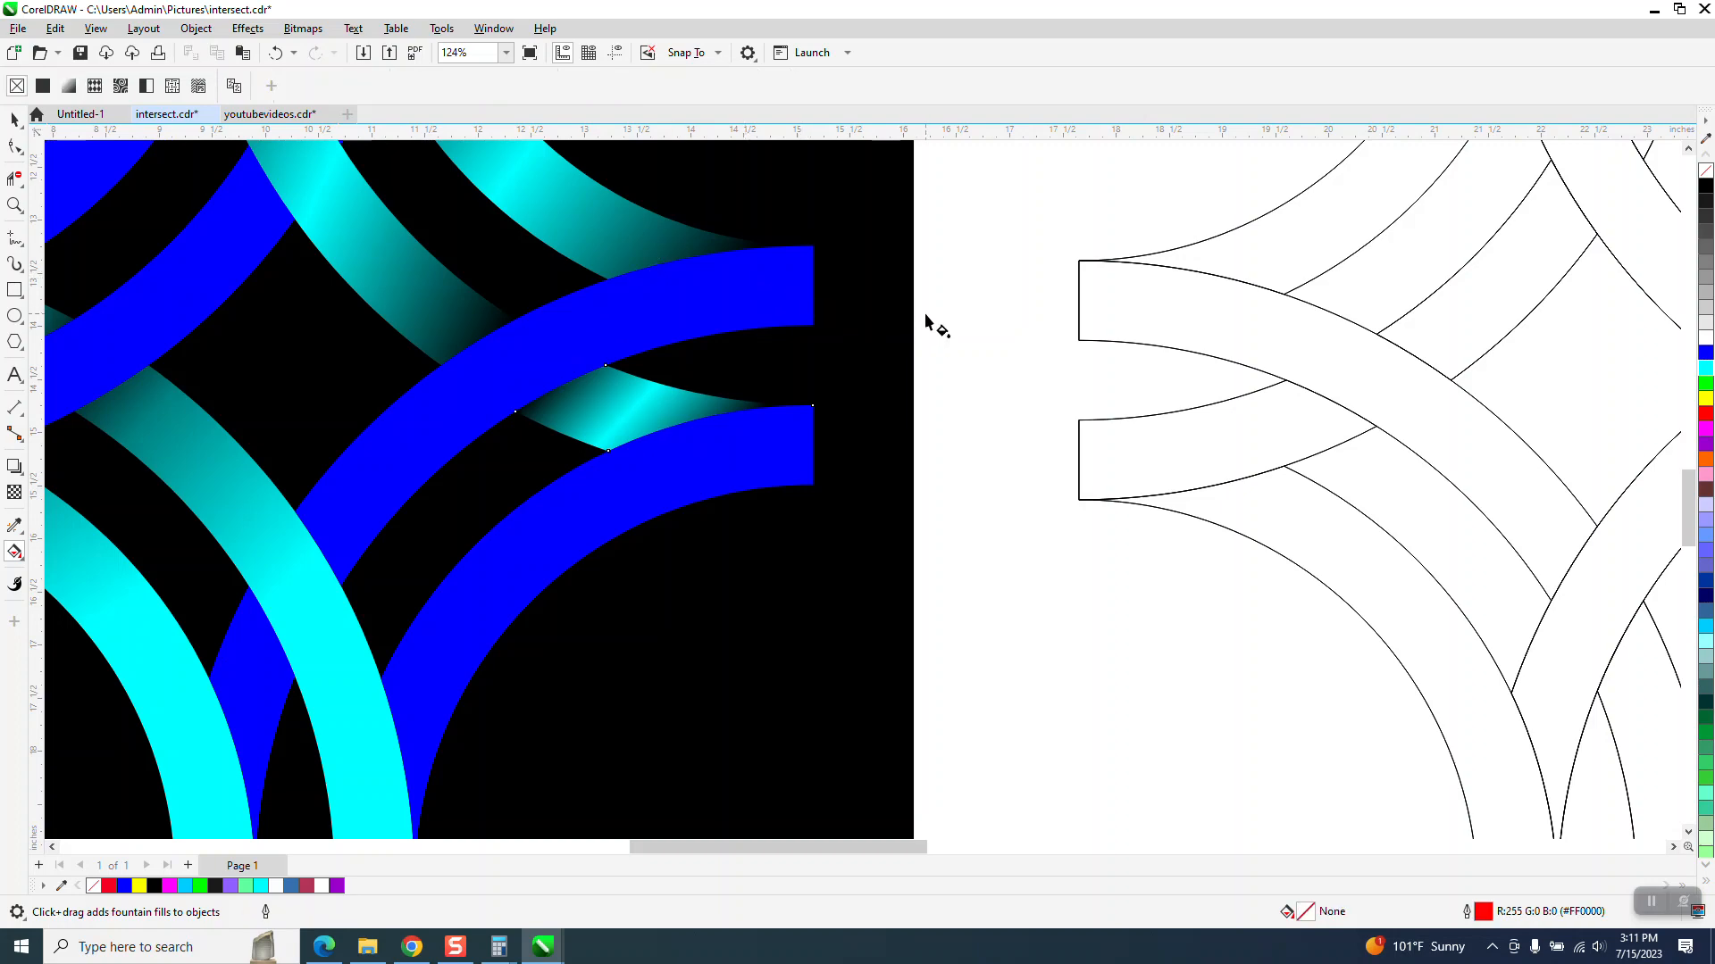
# - Apply a fountain fill along the lower-right blue arc, from its upper end toward the bottom
pyautogui.scroll(-1, 830, 321)
pyautogui.scroll(-1, 780, 312)
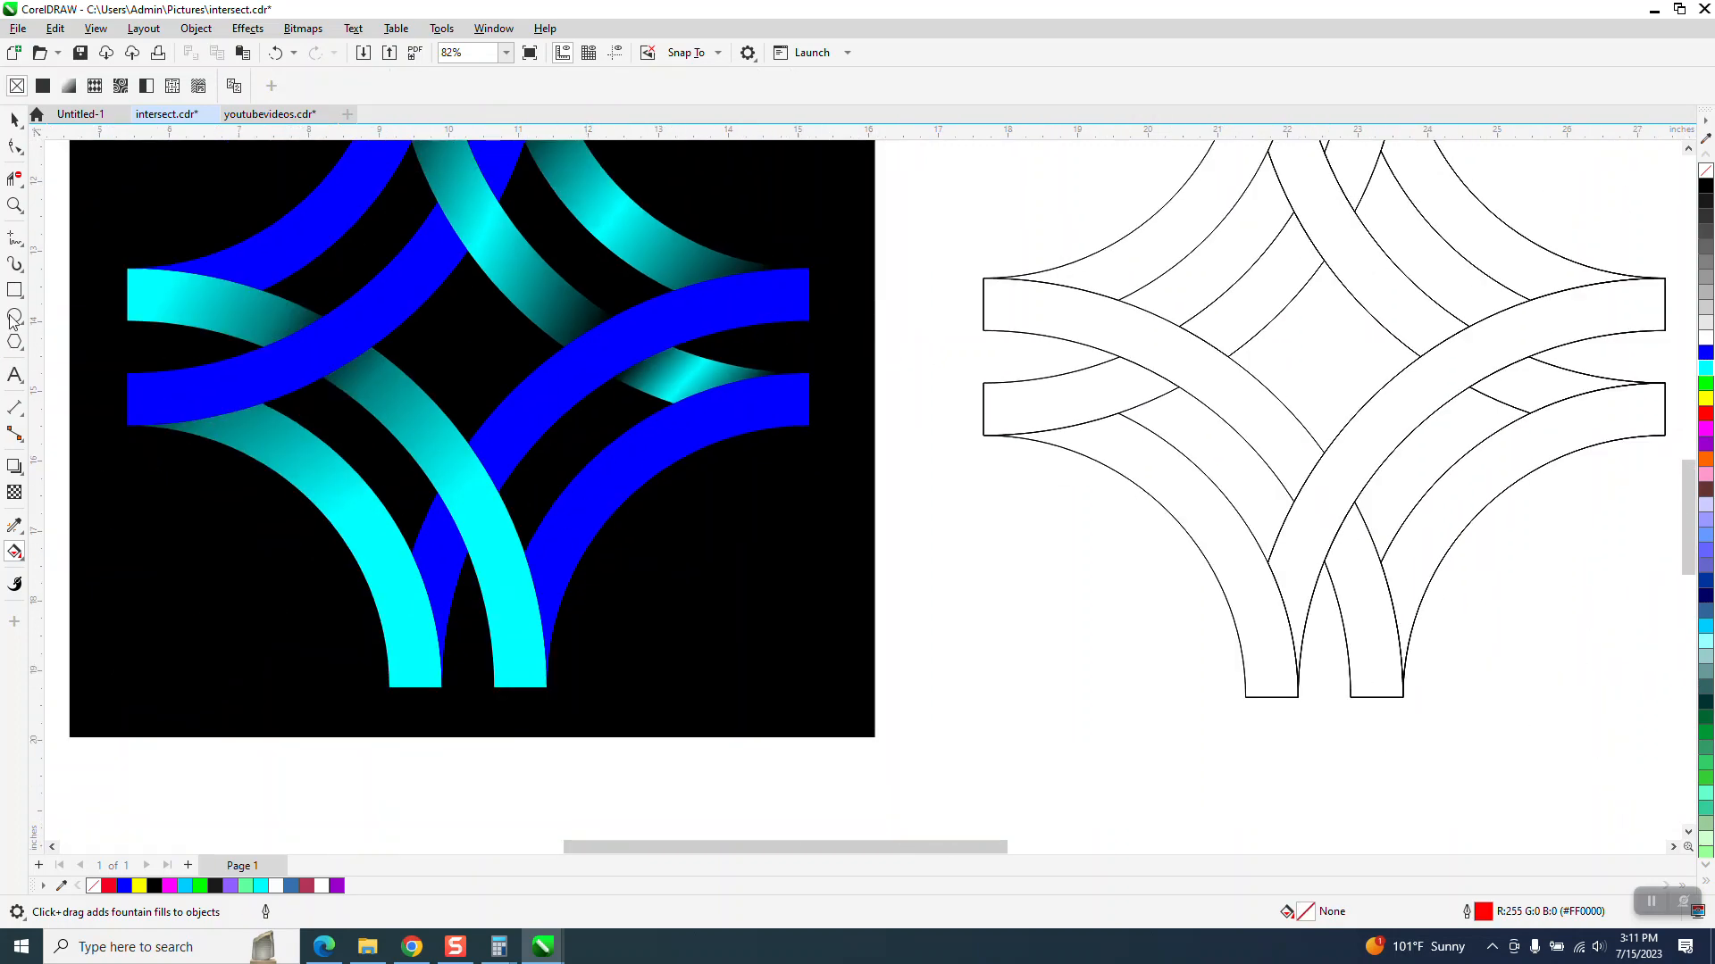
pyautogui.click(15, 118)
pyautogui.click(621, 452)
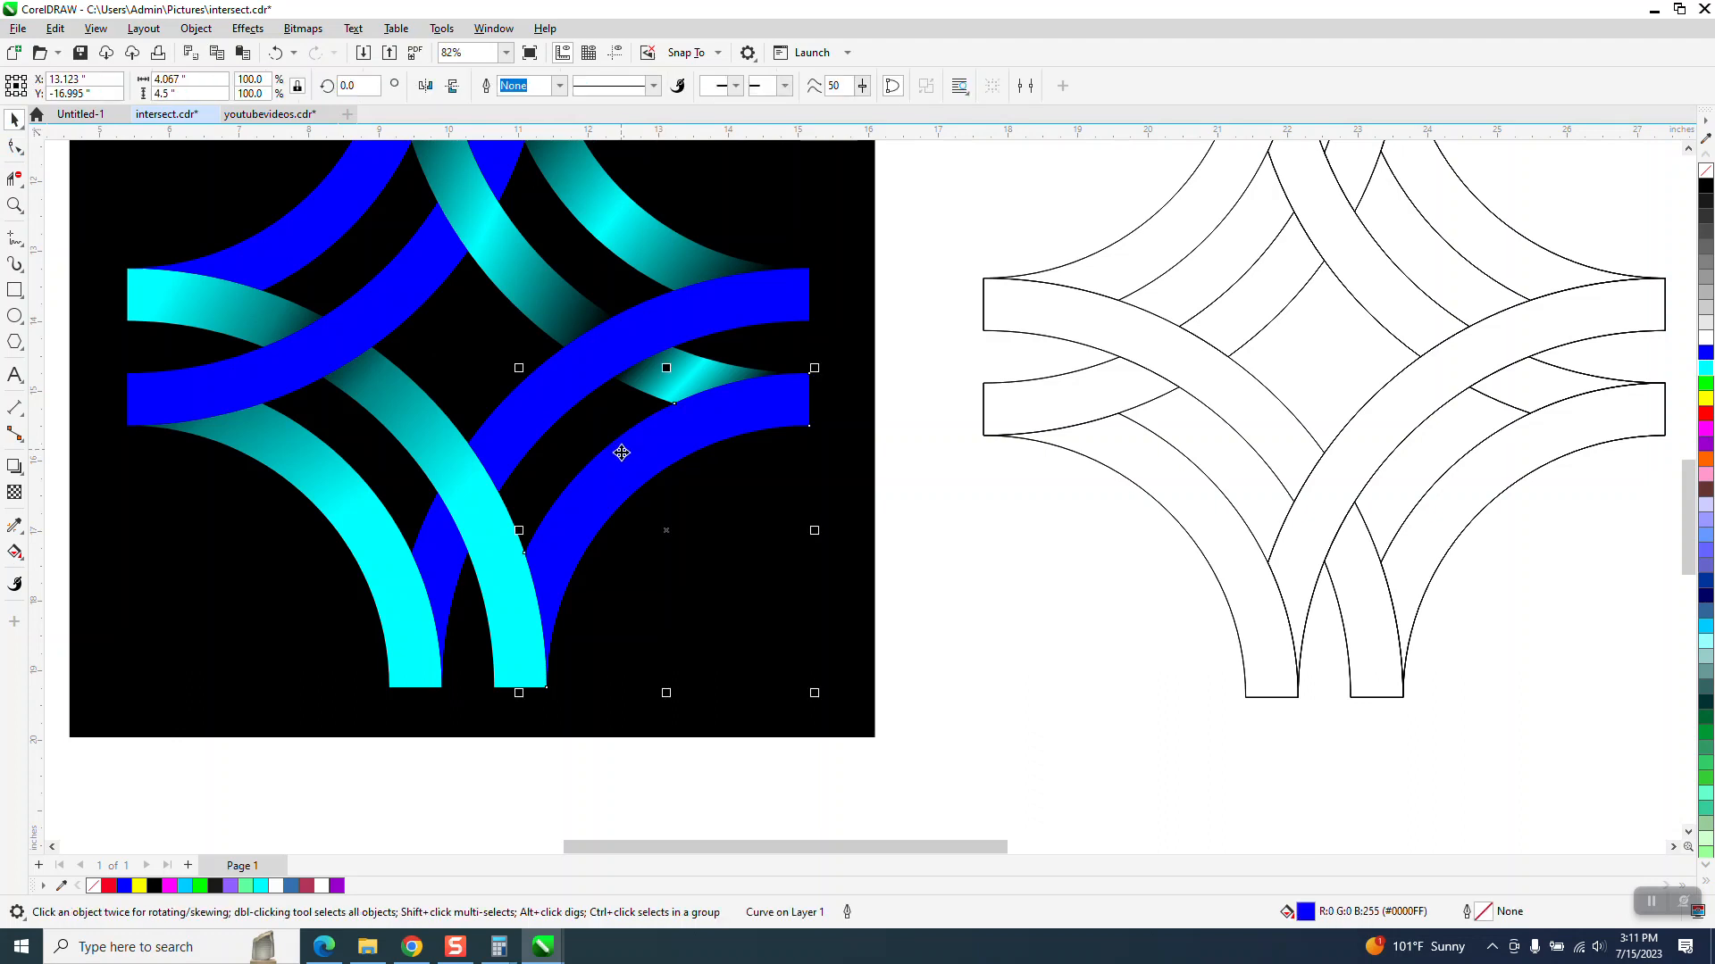
pyautogui.click(17, 529)
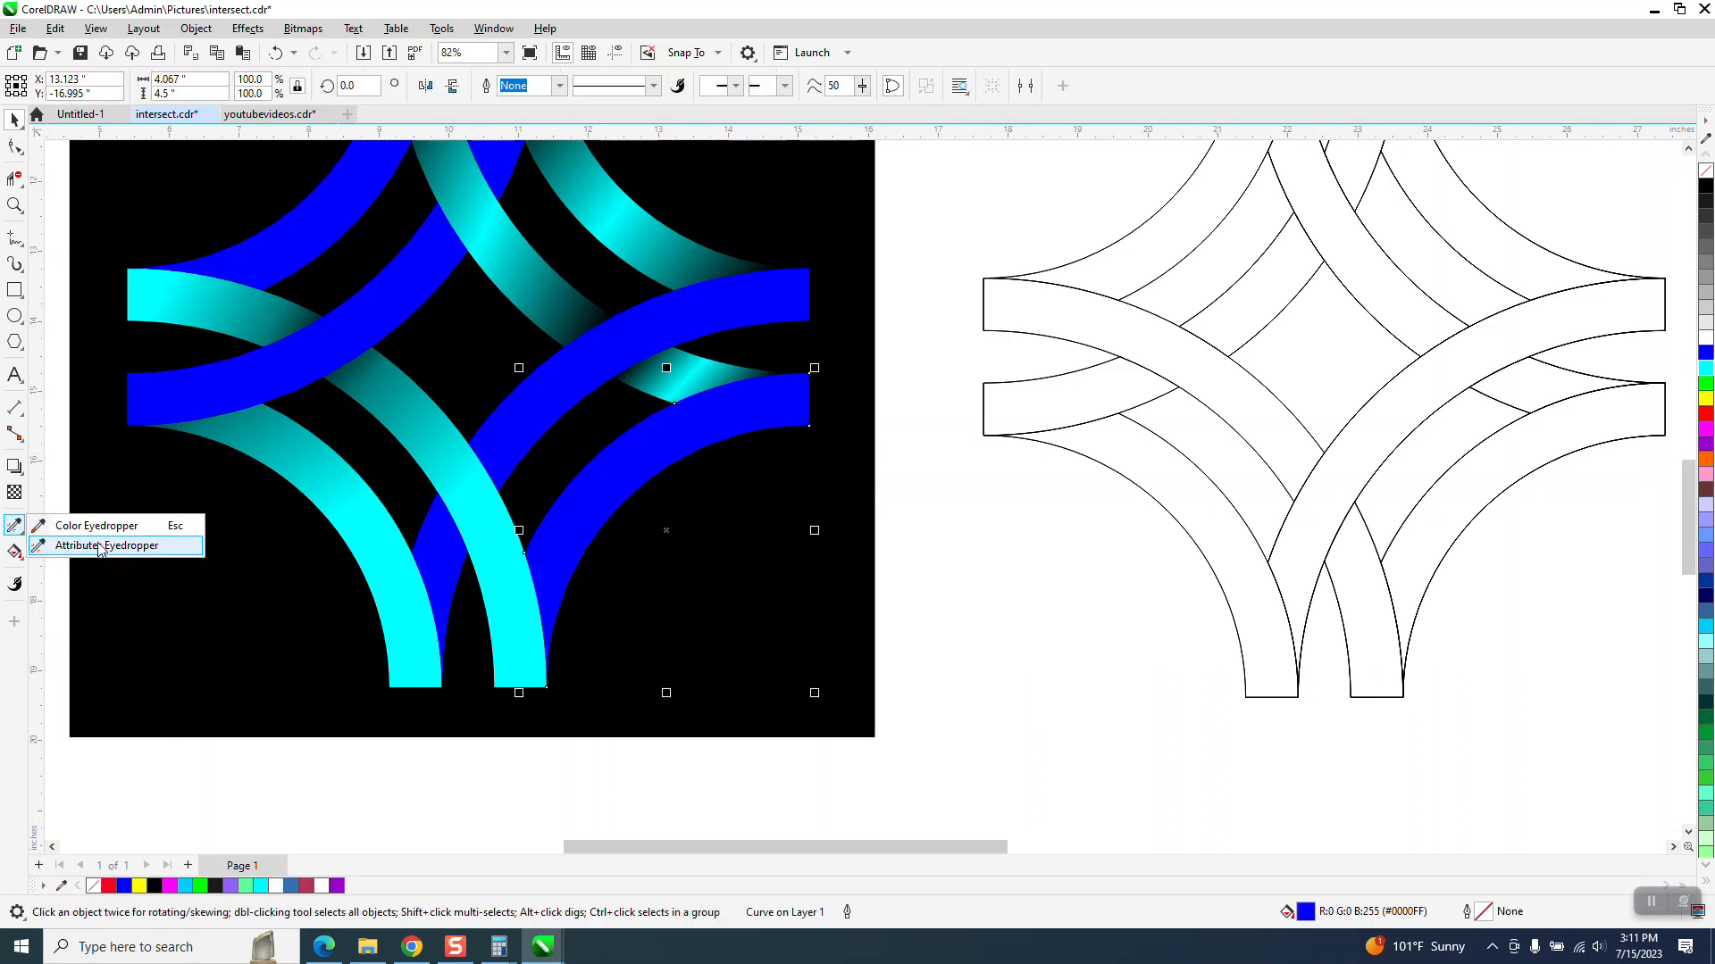
pyautogui.click(16, 554)
pyautogui.click(58, 551)
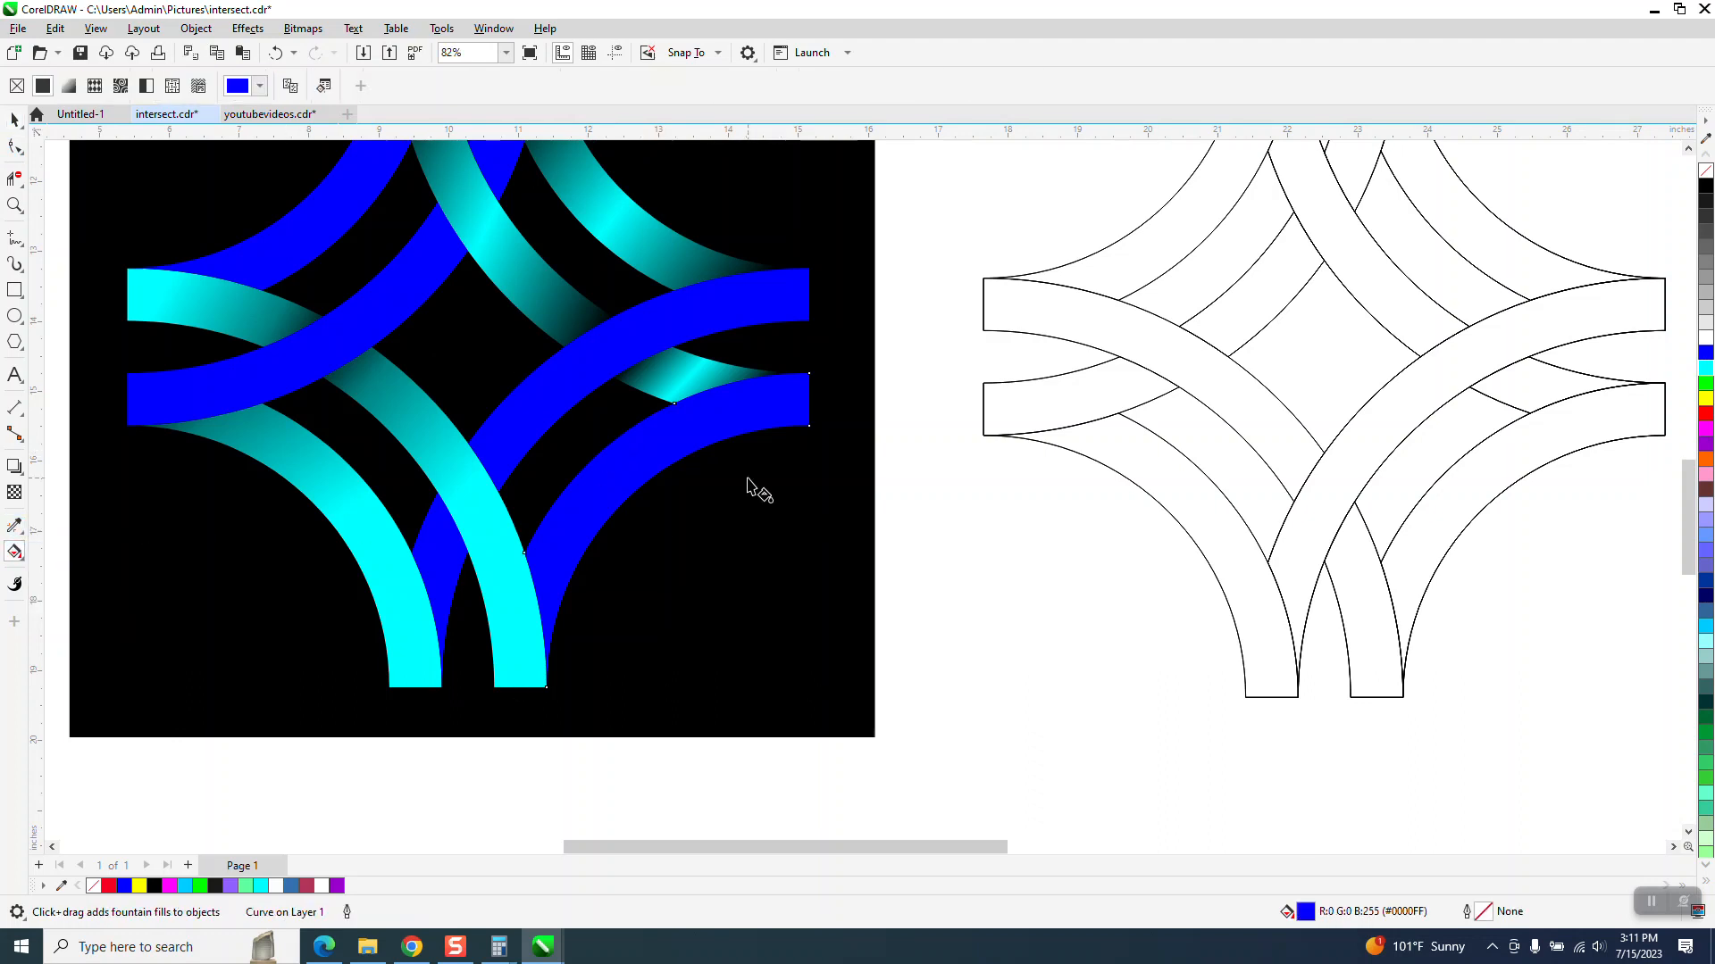
pyautogui.moveTo(742, 411); pyautogui.dragTo(488, 616)
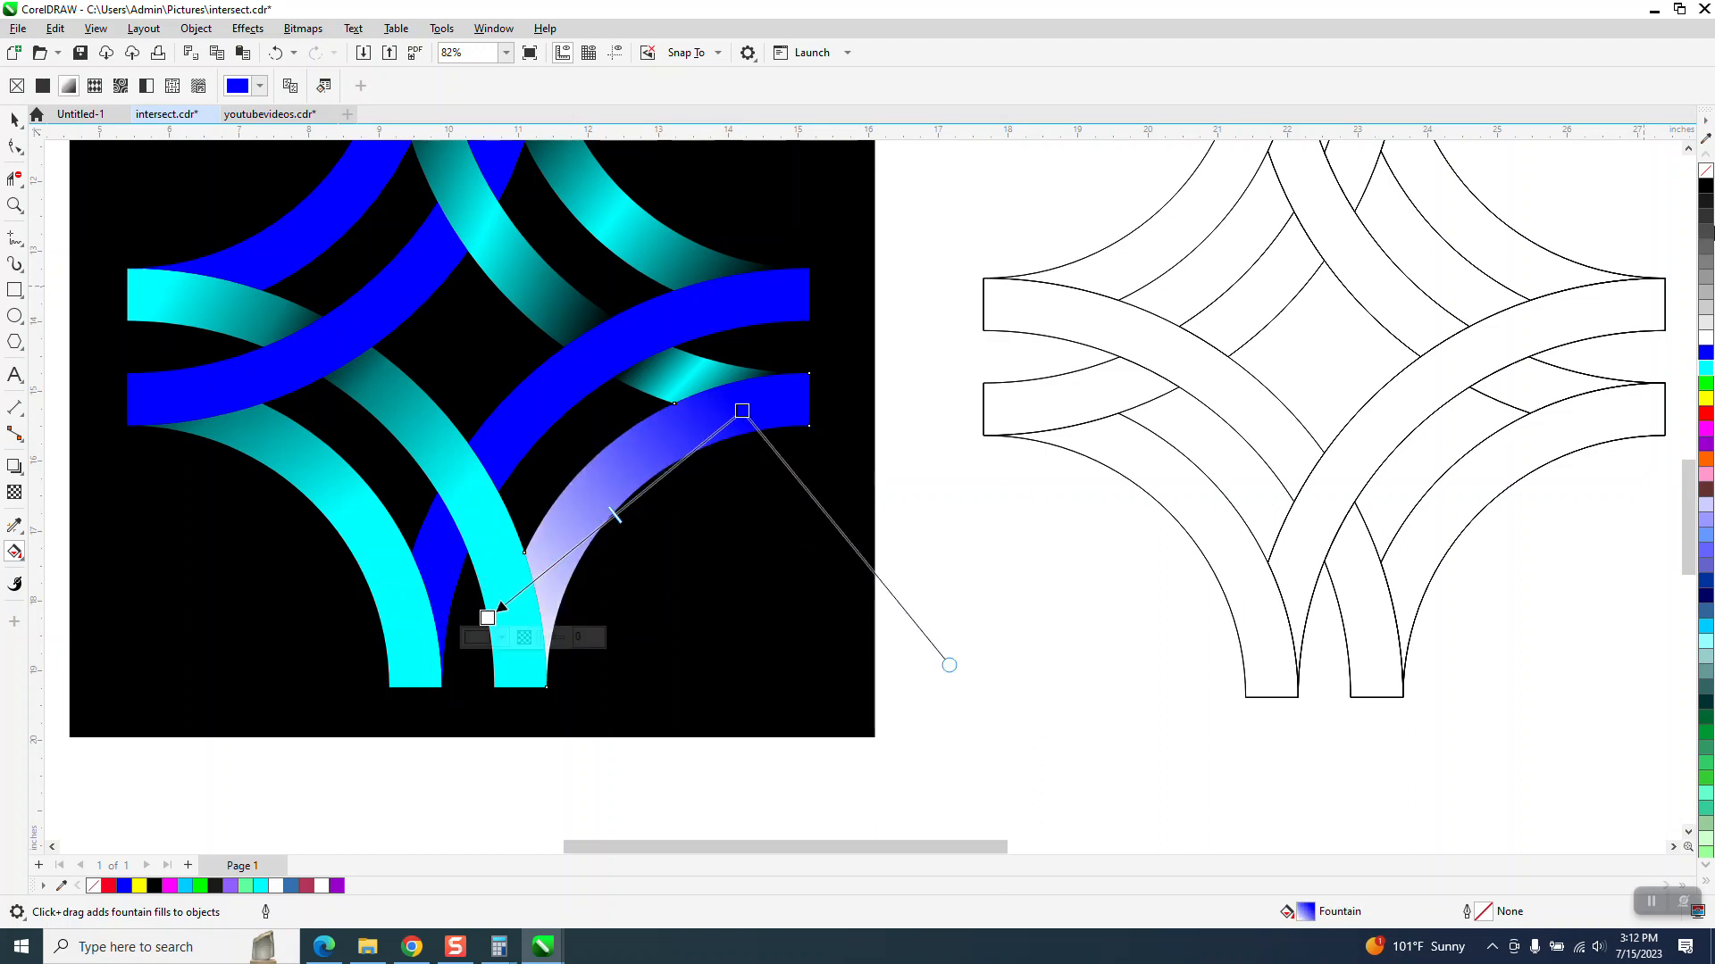
# - Set the arc gradient's end to black and add a blue color stop near its middle
pyautogui.moveTo(1705, 202); pyautogui.dragTo(489, 621)
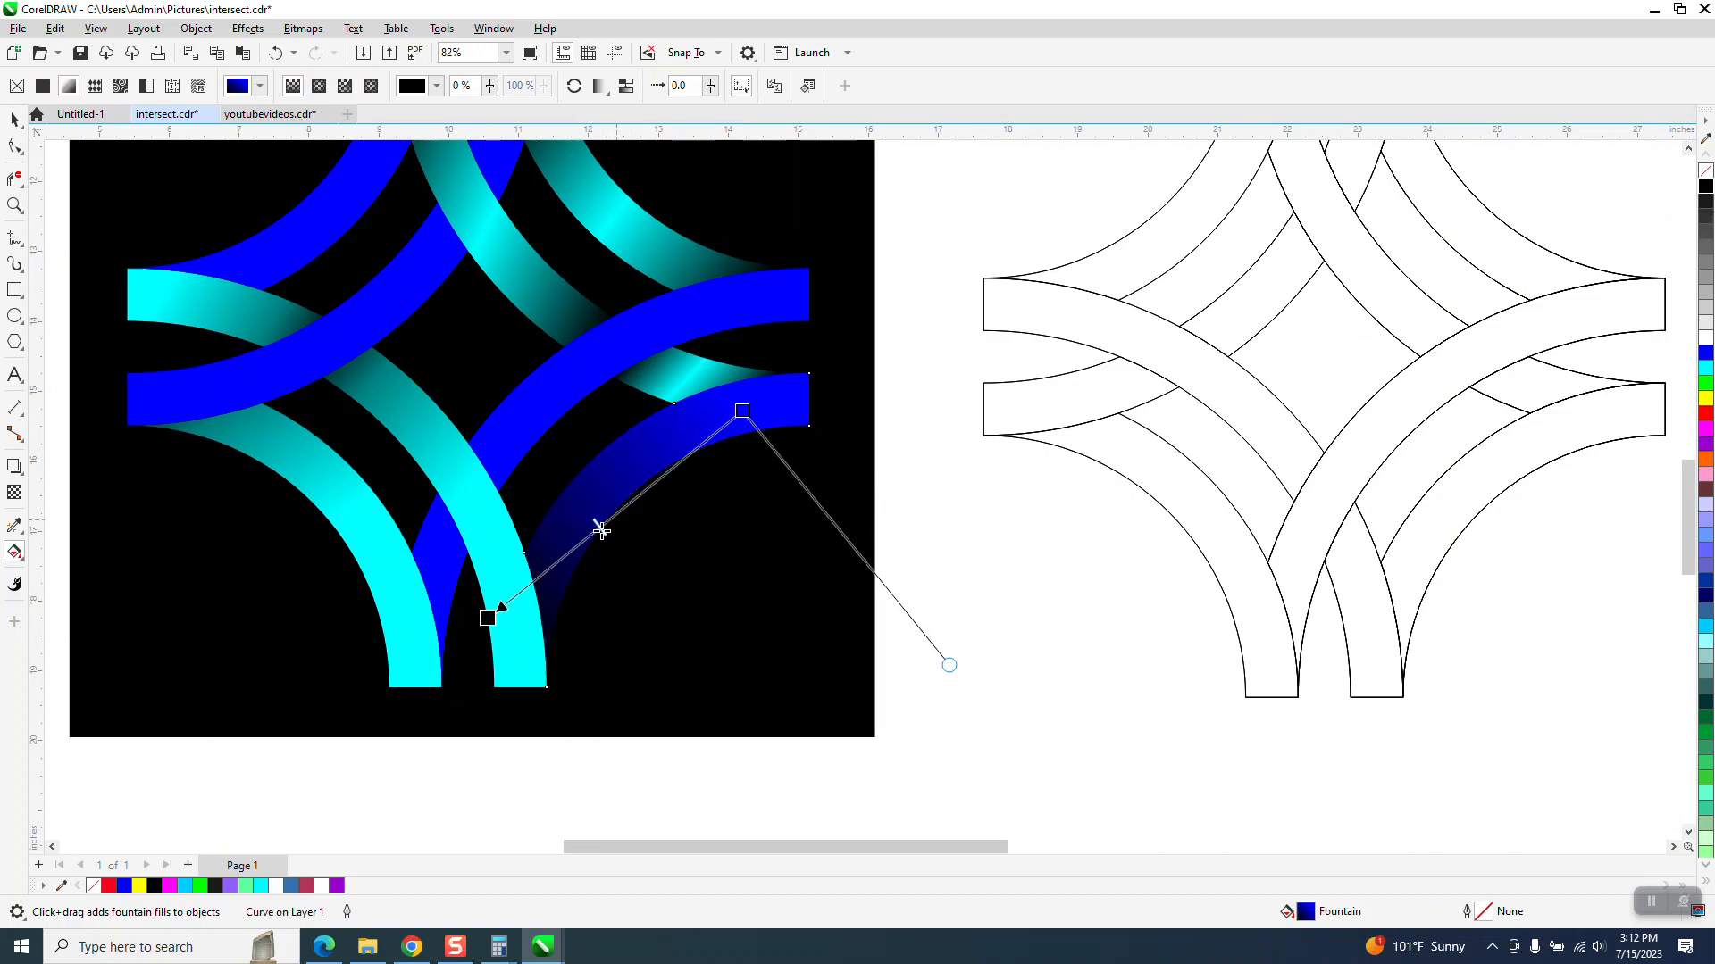
pyautogui.moveTo(601, 530); pyautogui.dragTo(563, 558)
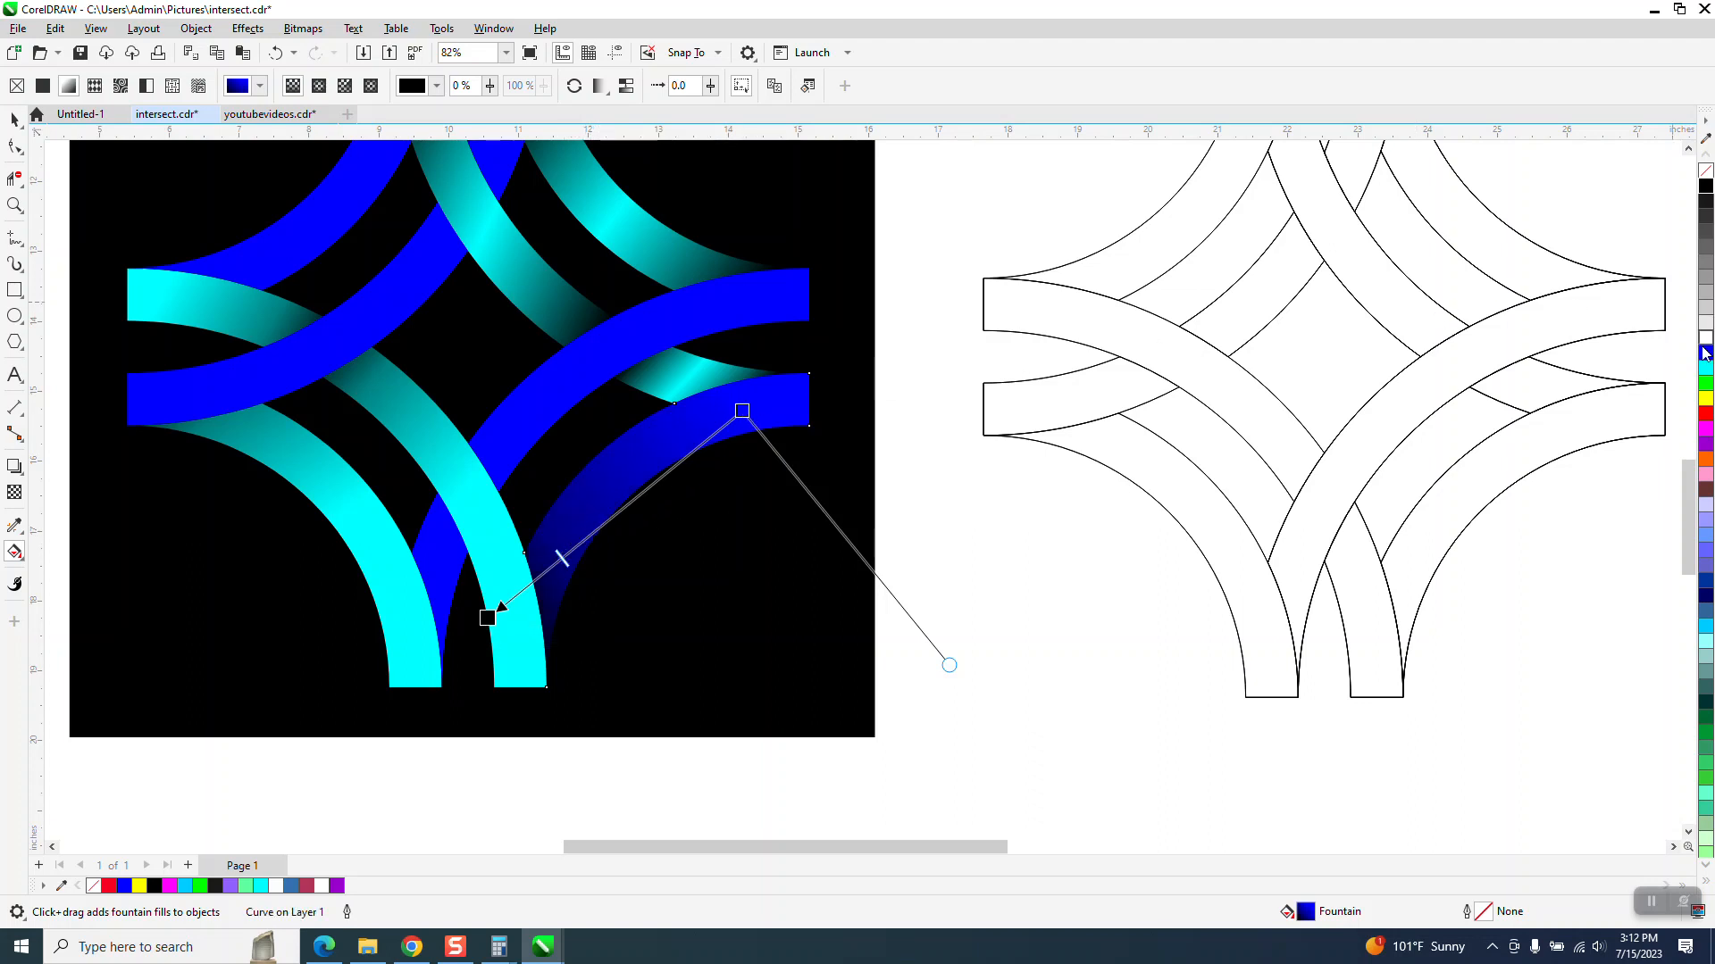
pyautogui.moveTo(1503, 397); pyautogui.dragTo(610, 517)
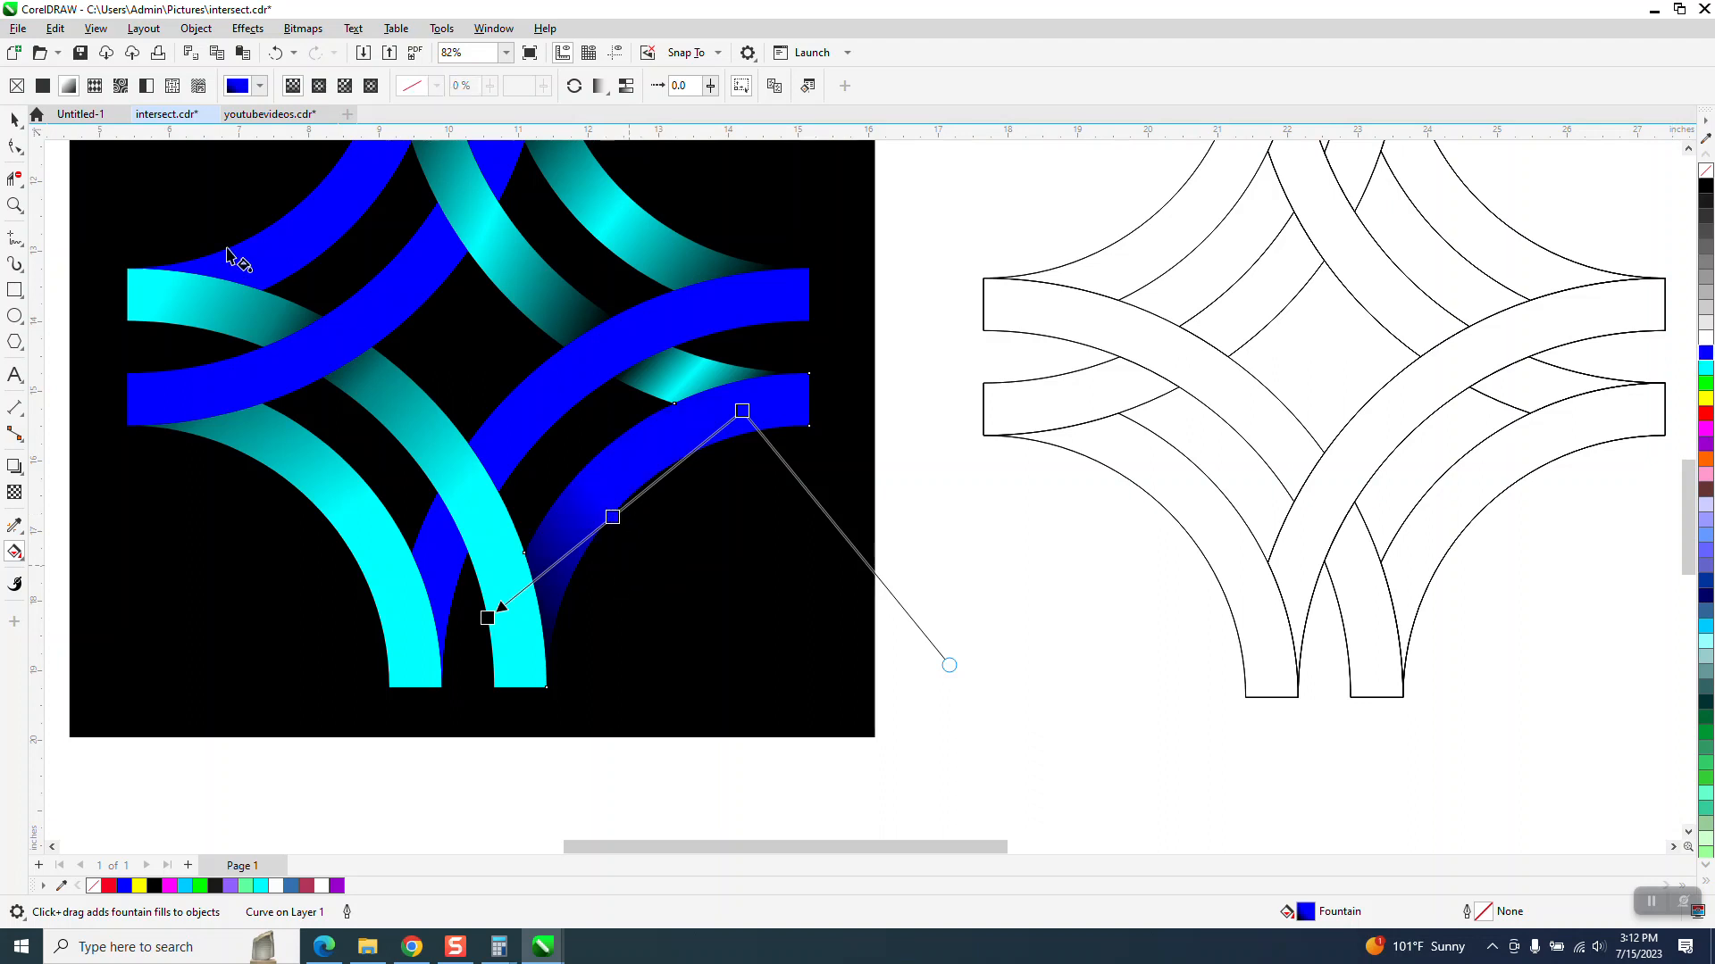
# - Copy the blue-to-black gradient onto the central blue arc with the Attributes Eyedropper
pyautogui.click(15, 119)
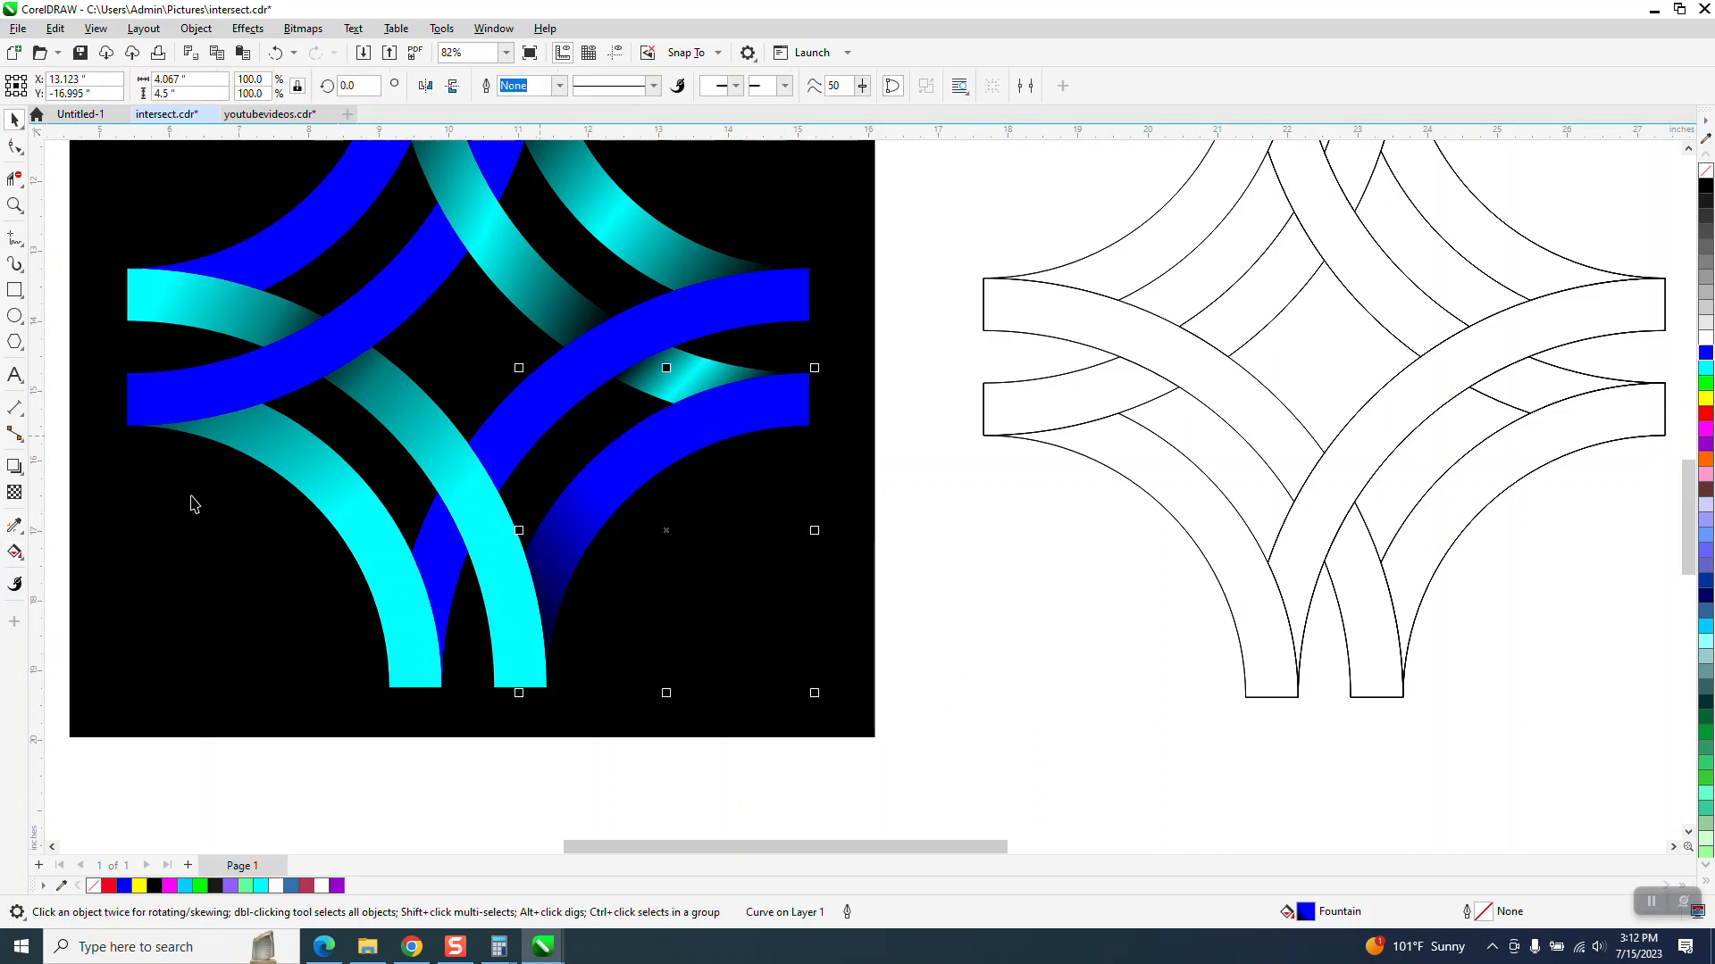
pyautogui.click(16, 527)
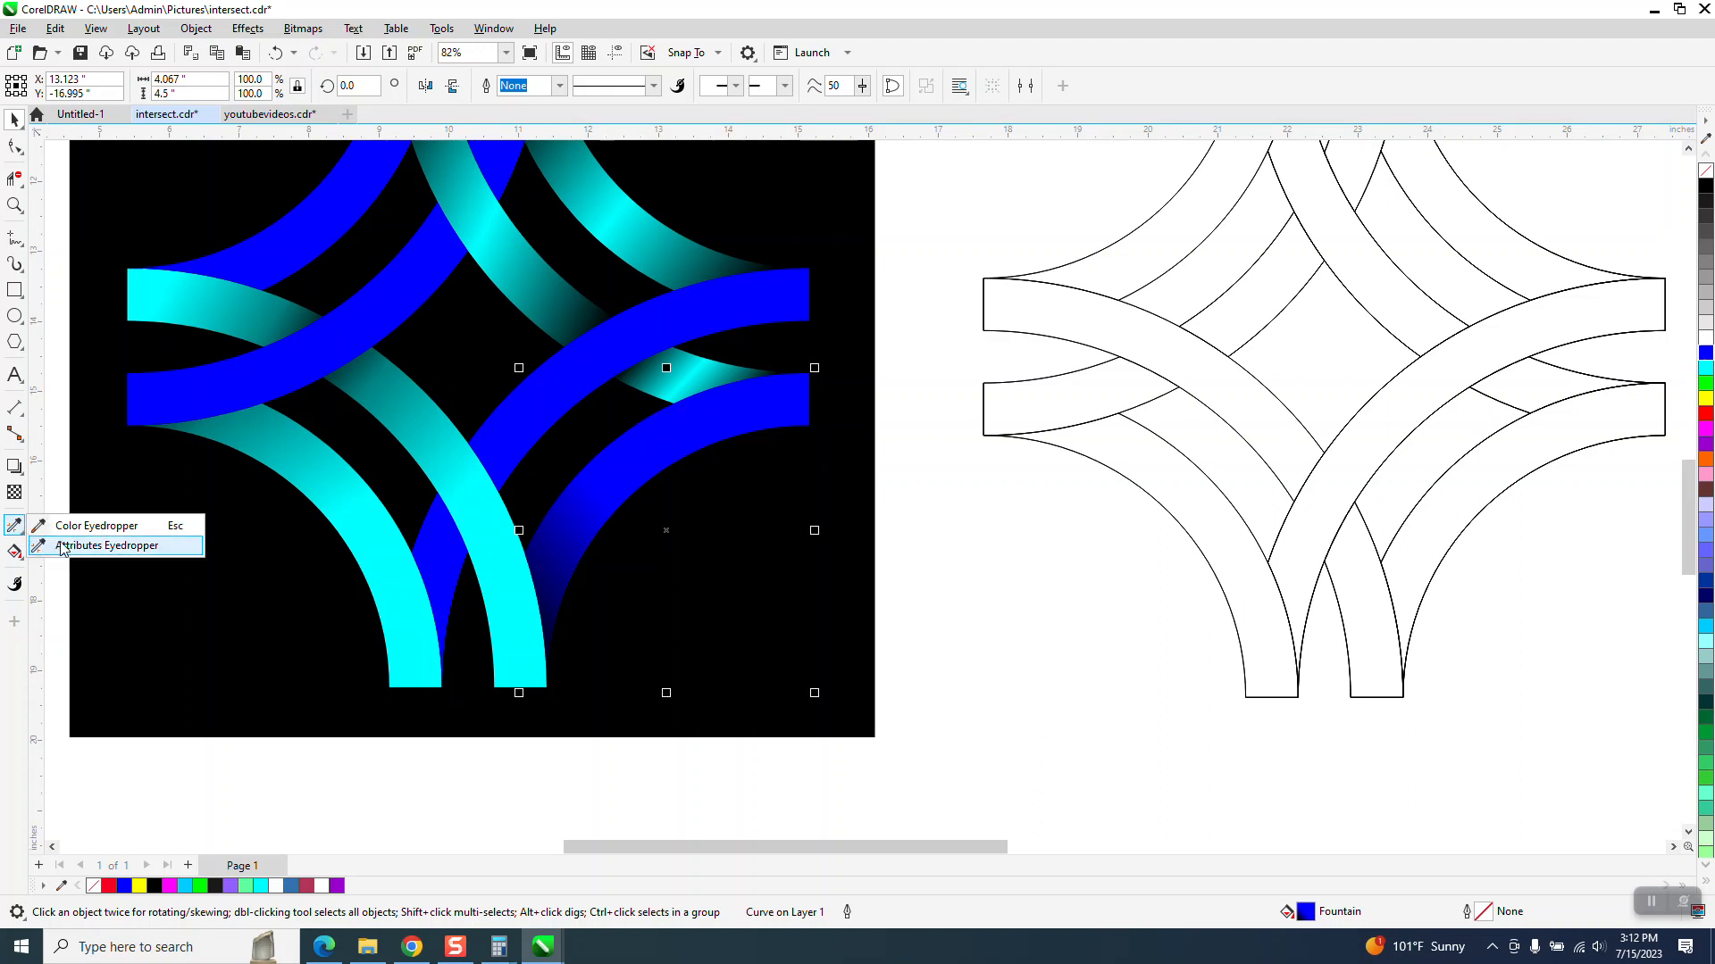
pyautogui.click(62, 547)
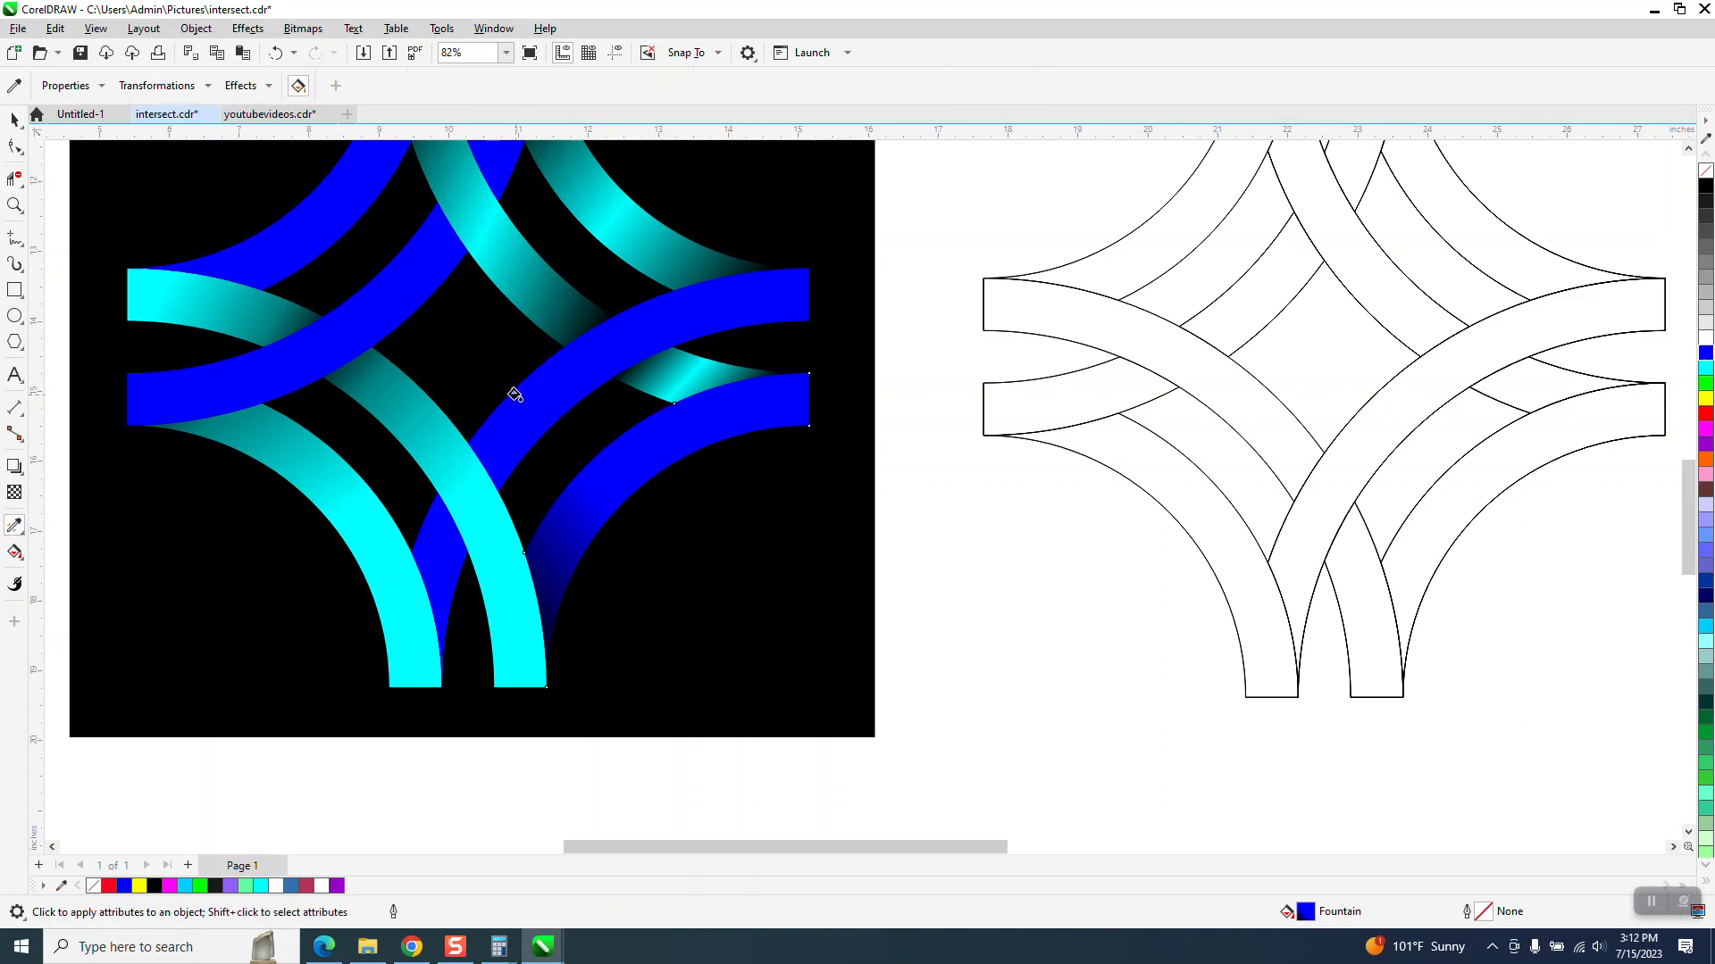
pyautogui.click(514, 395)
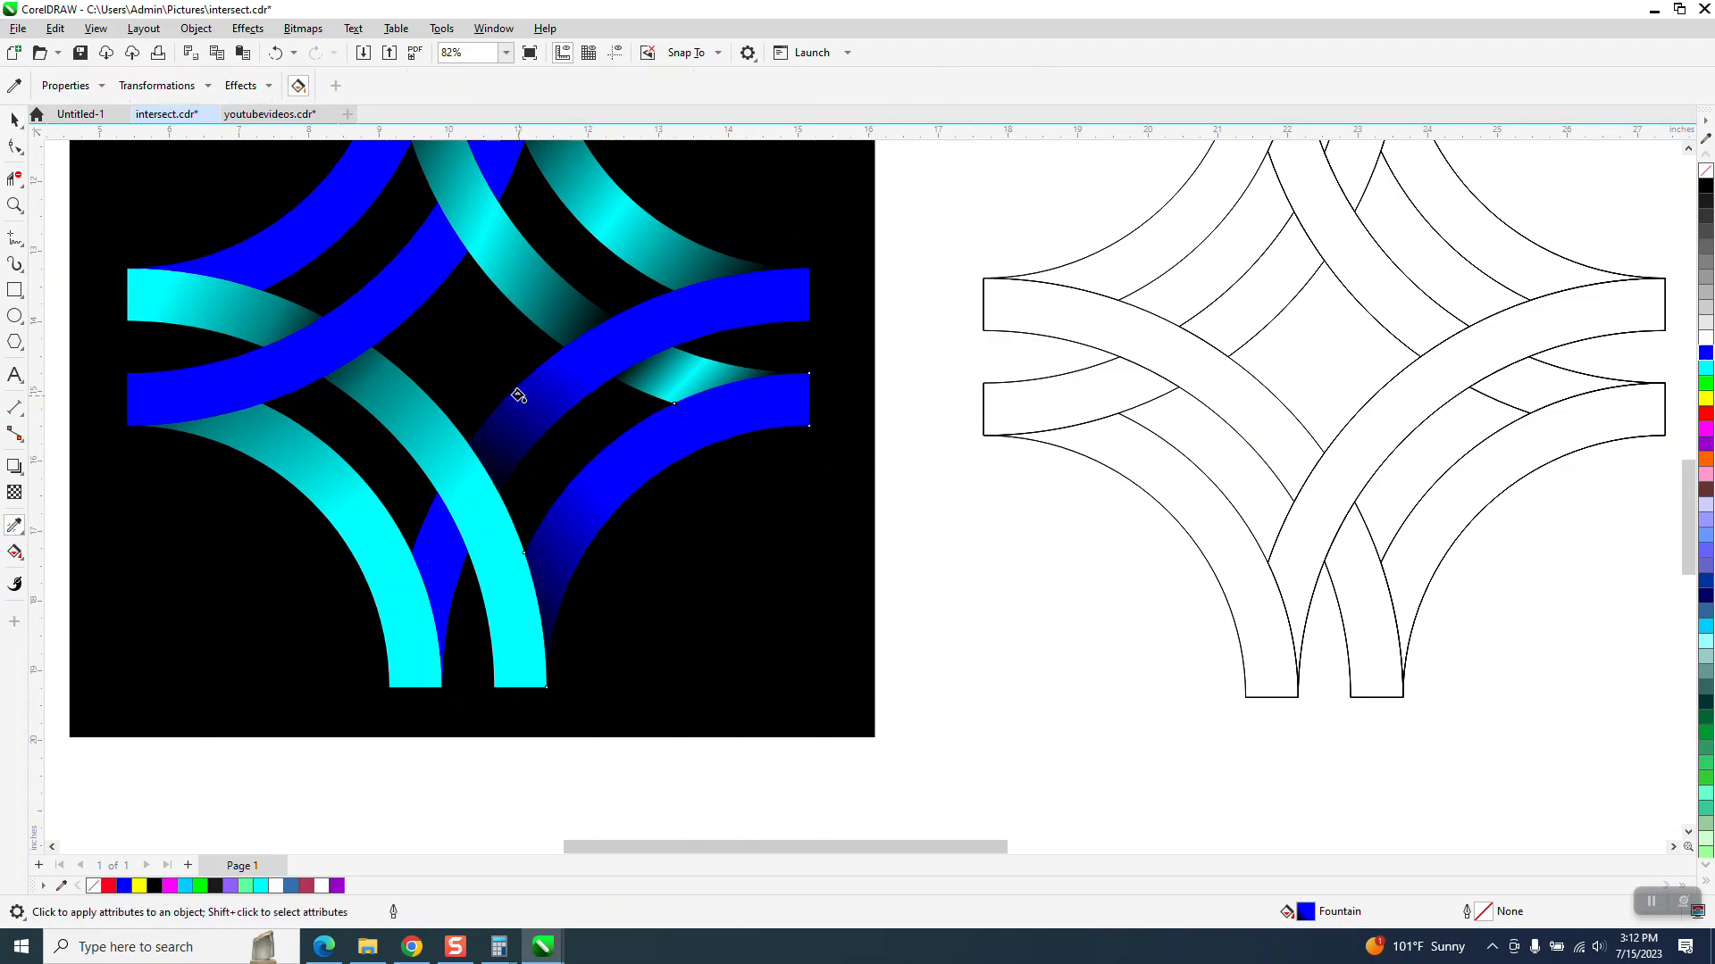
# - Move the end node of the copied gradient on the central blue arc further down-left
pyautogui.click(15, 553)
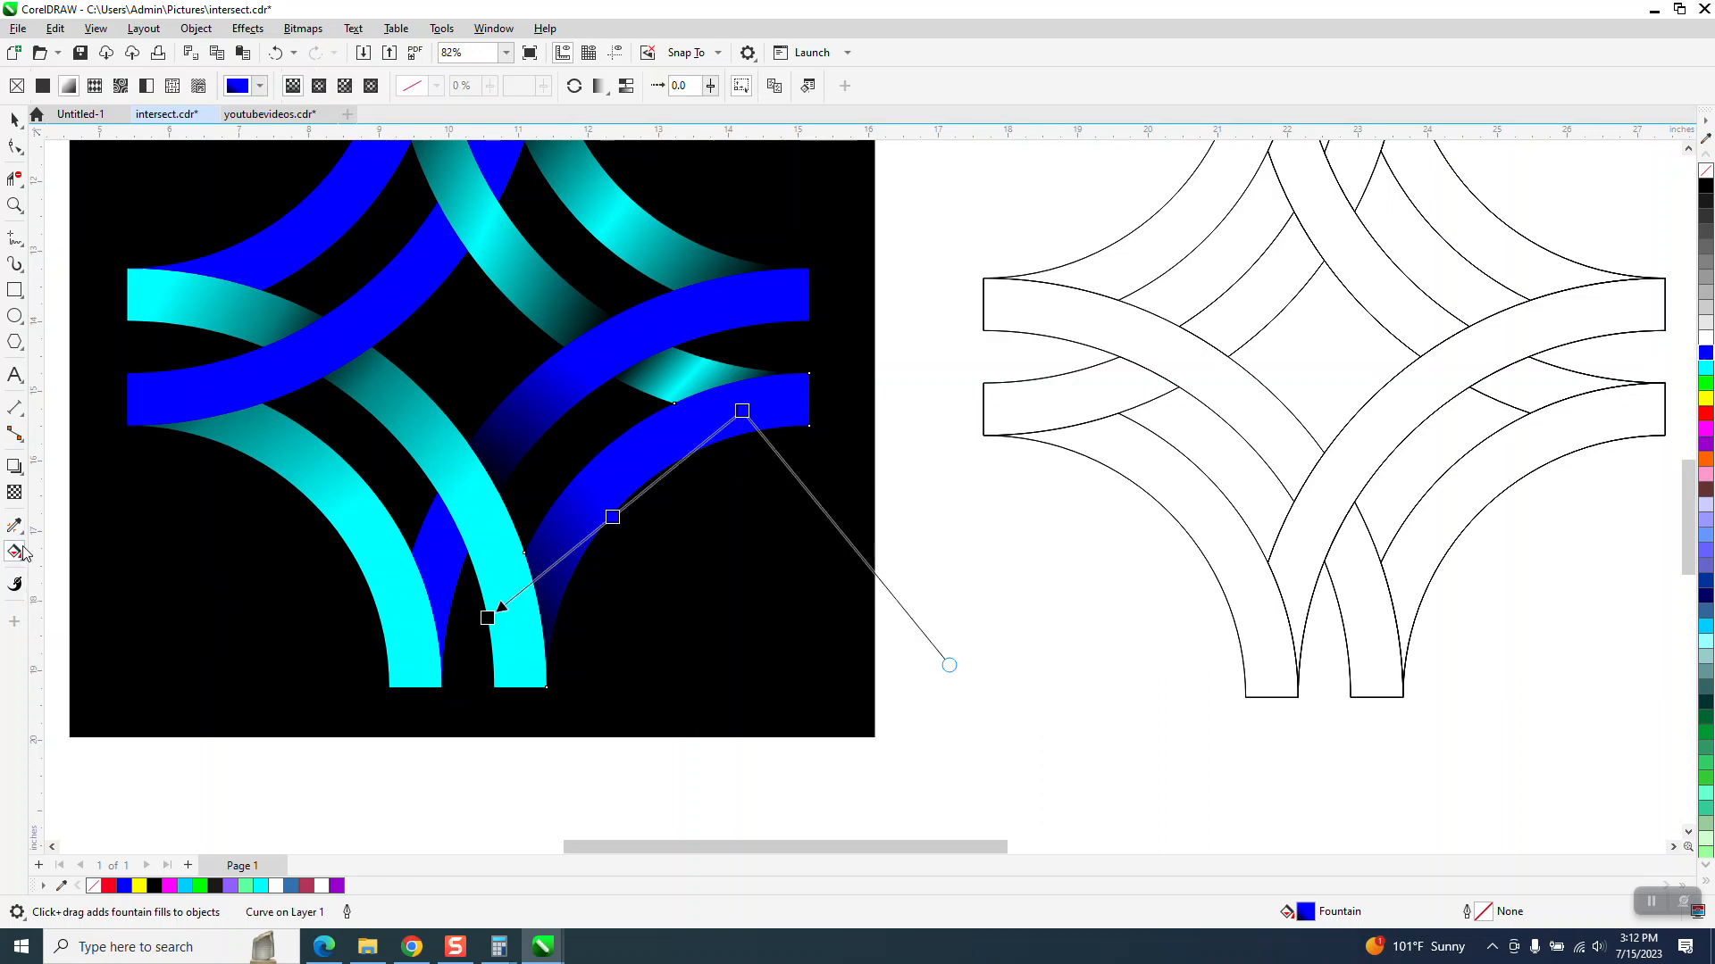
pyautogui.click(558, 416)
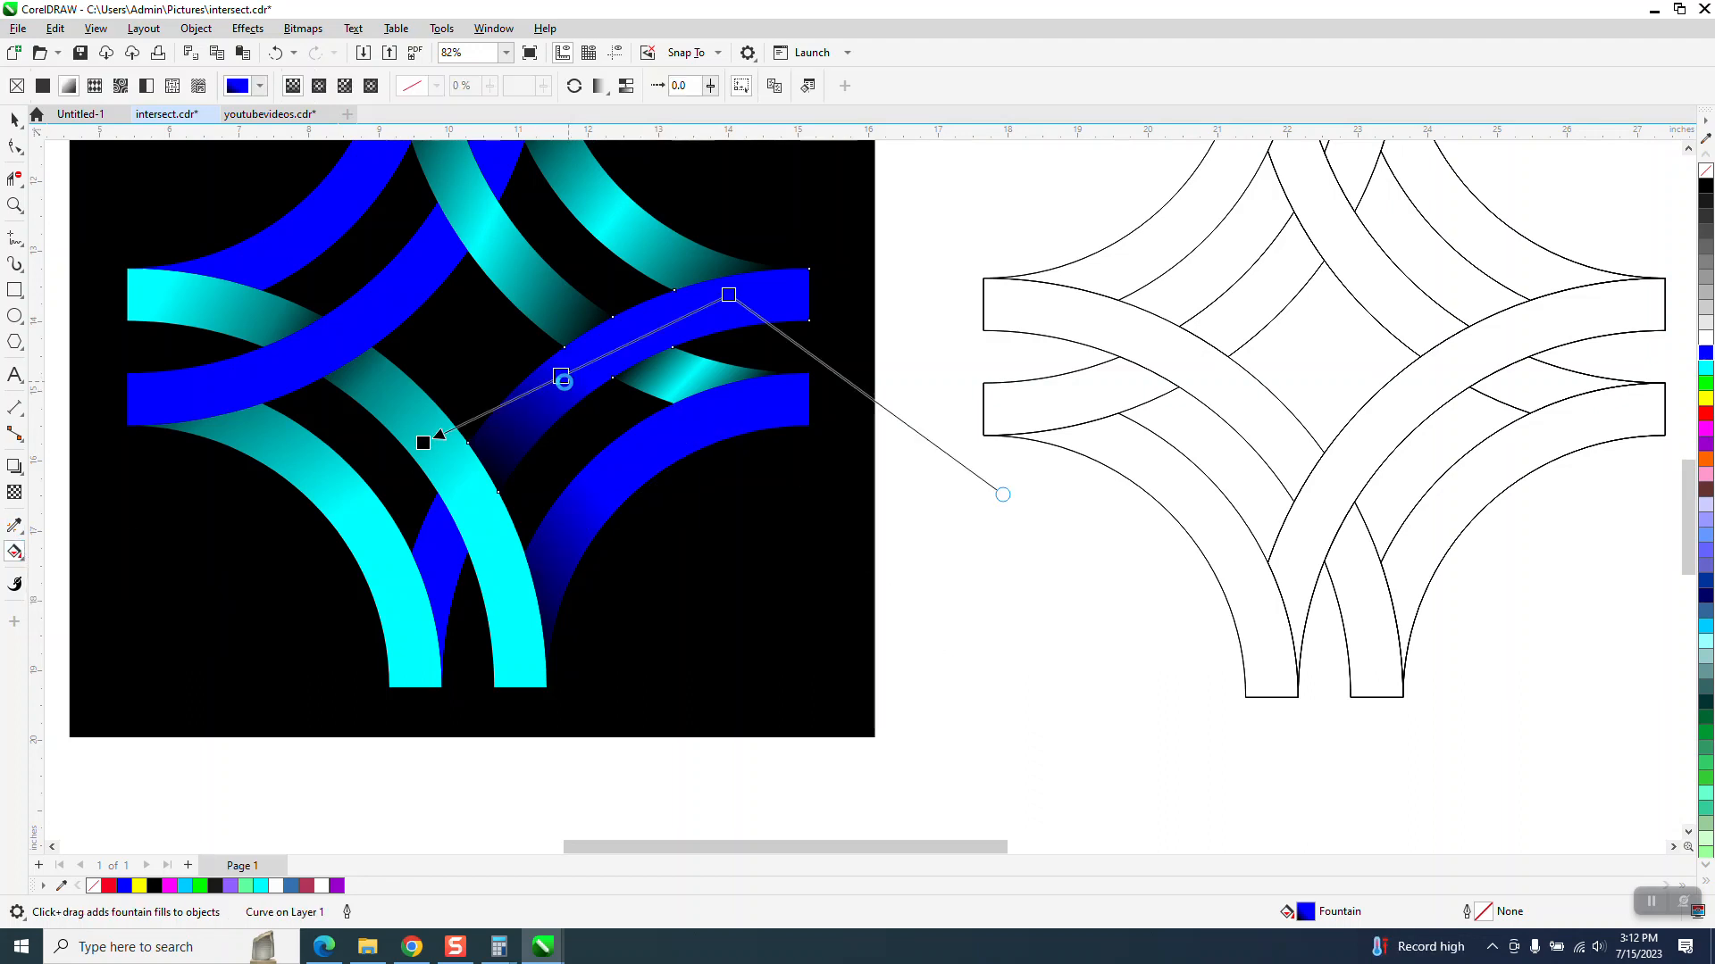
pyautogui.click(424, 443)
pyautogui.moveTo(423, 443); pyautogui.dragTo(401, 481)
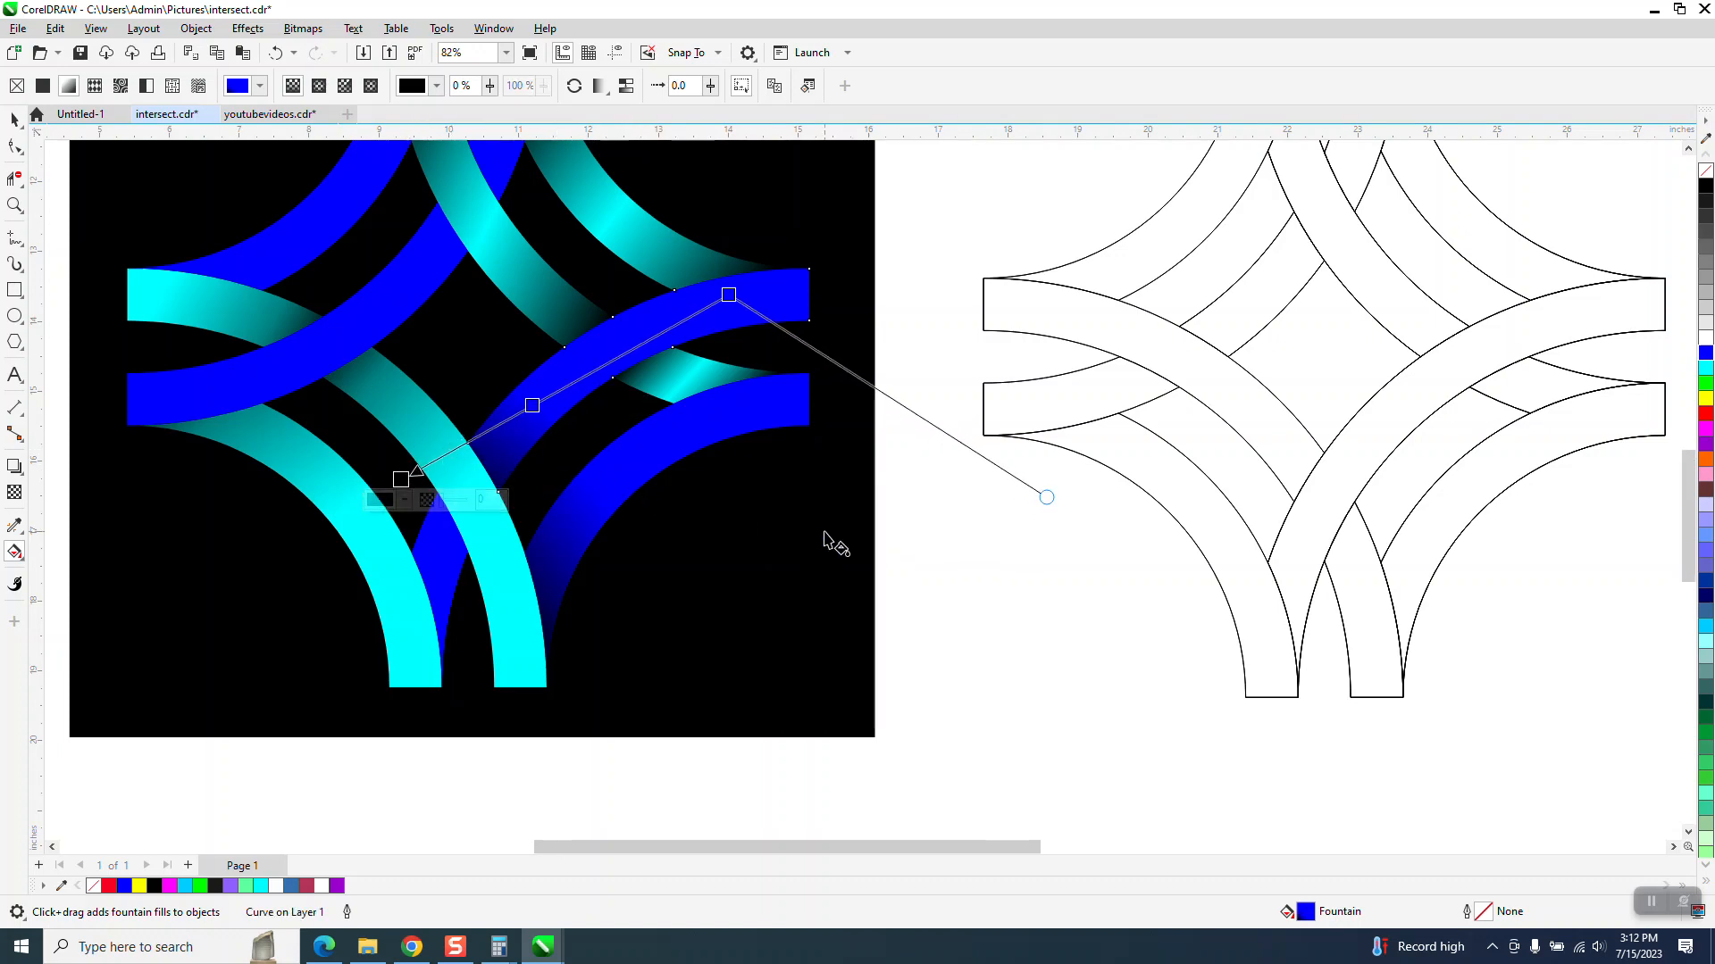
pyautogui.scroll(-1, 830, 536)
pyautogui.click(13, 119)
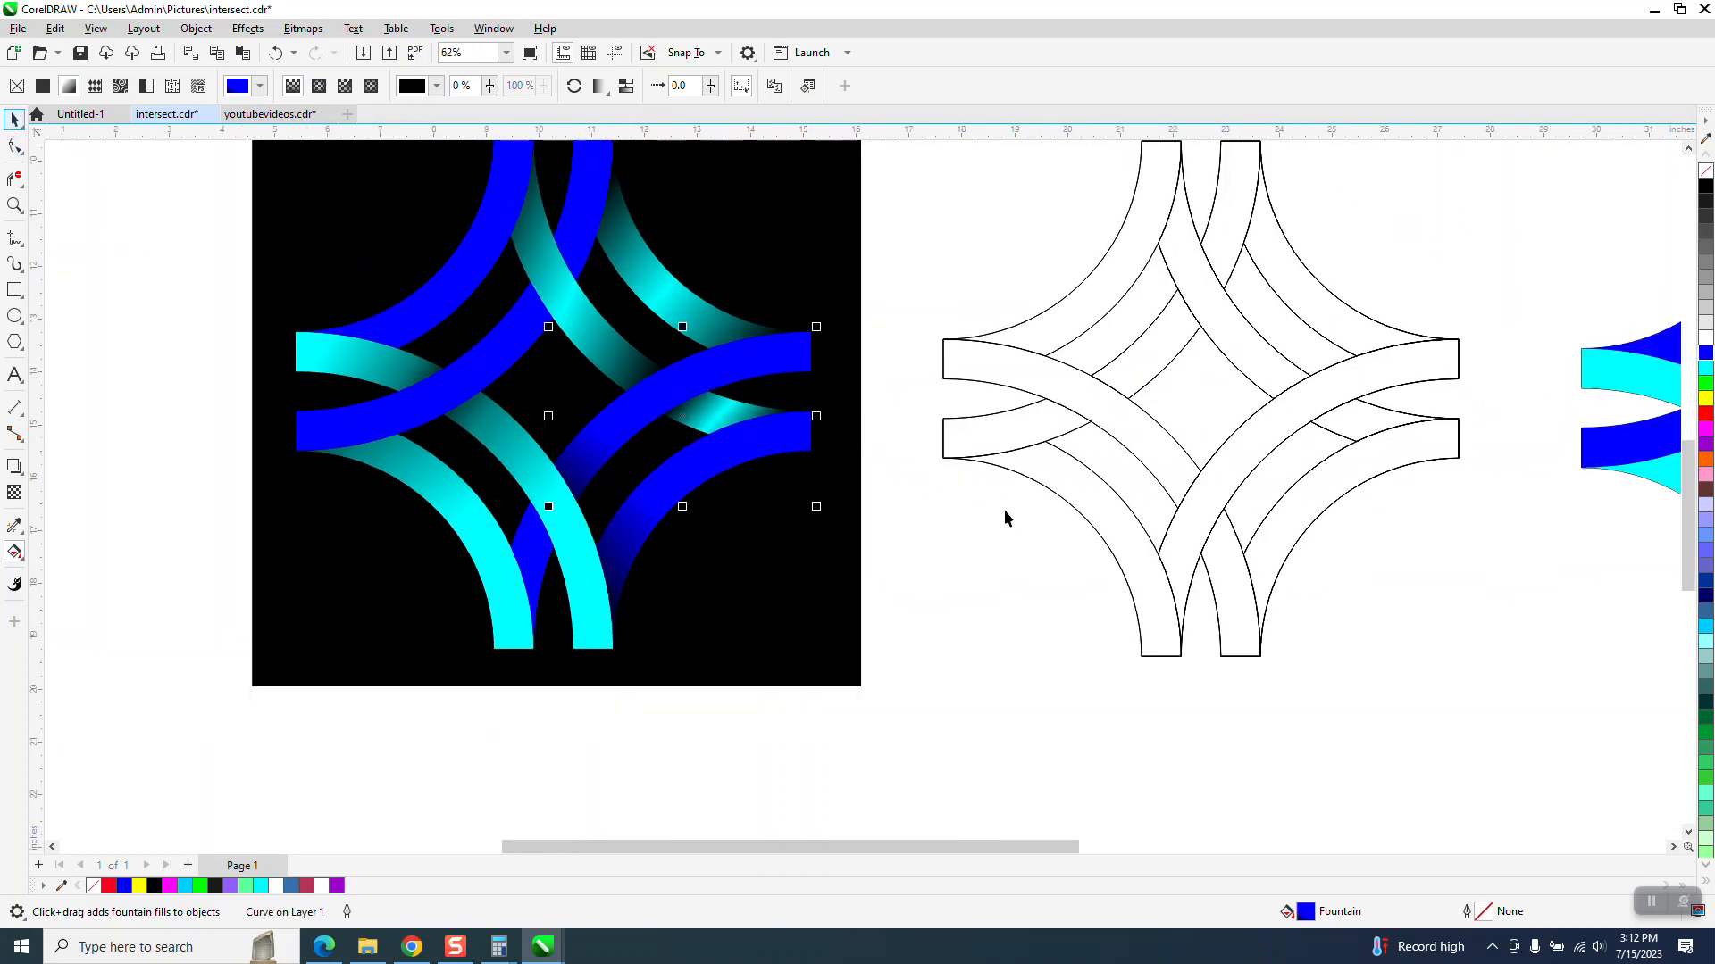
pyautogui.scroll(-1, 839, 420)
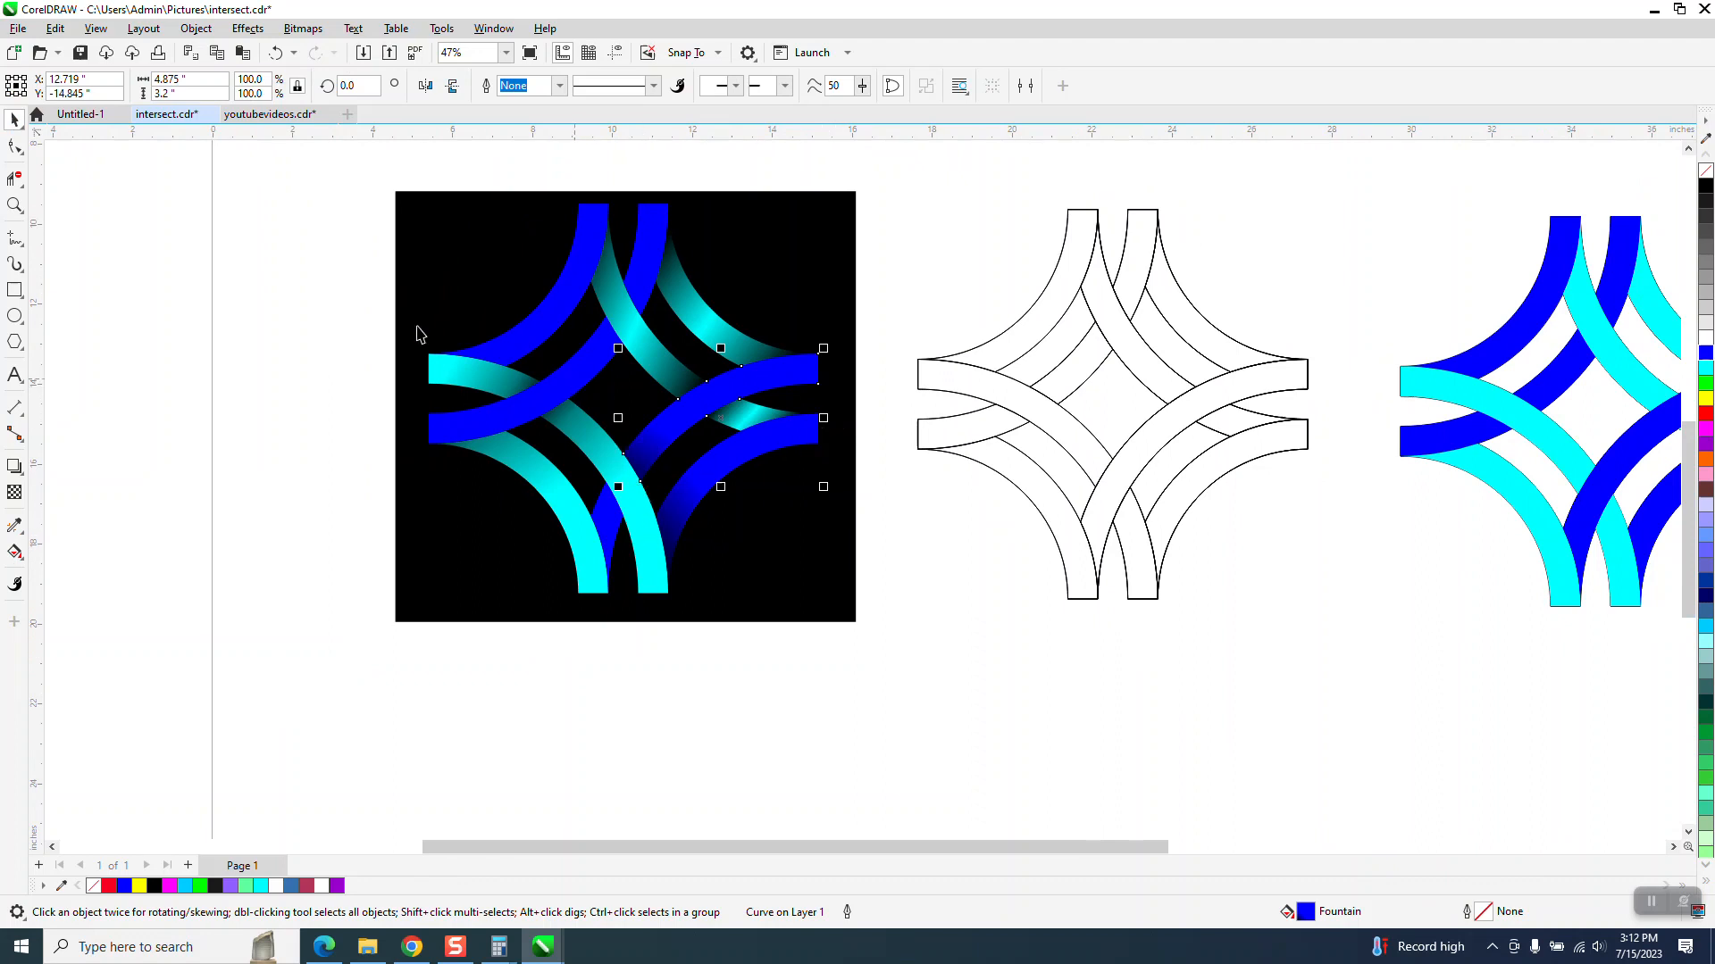
pyautogui.click(13, 205)
pyautogui.moveTo(336, 238); pyautogui.dragTo(881, 517)
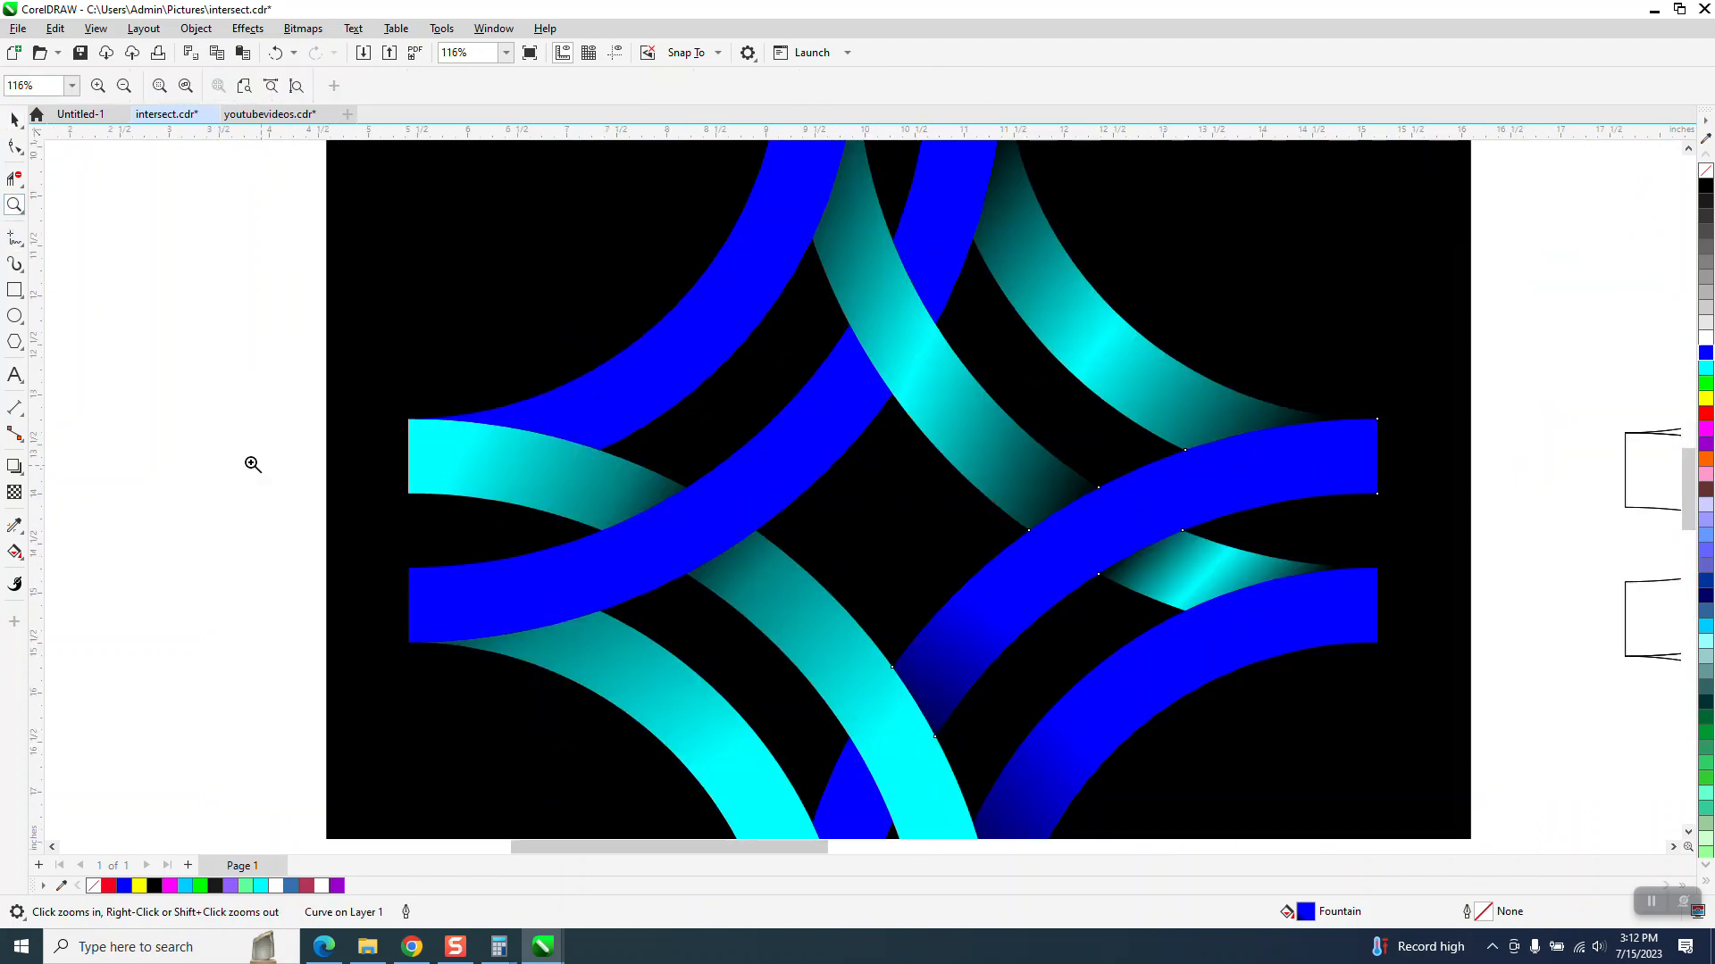
pyautogui.click(14, 119)
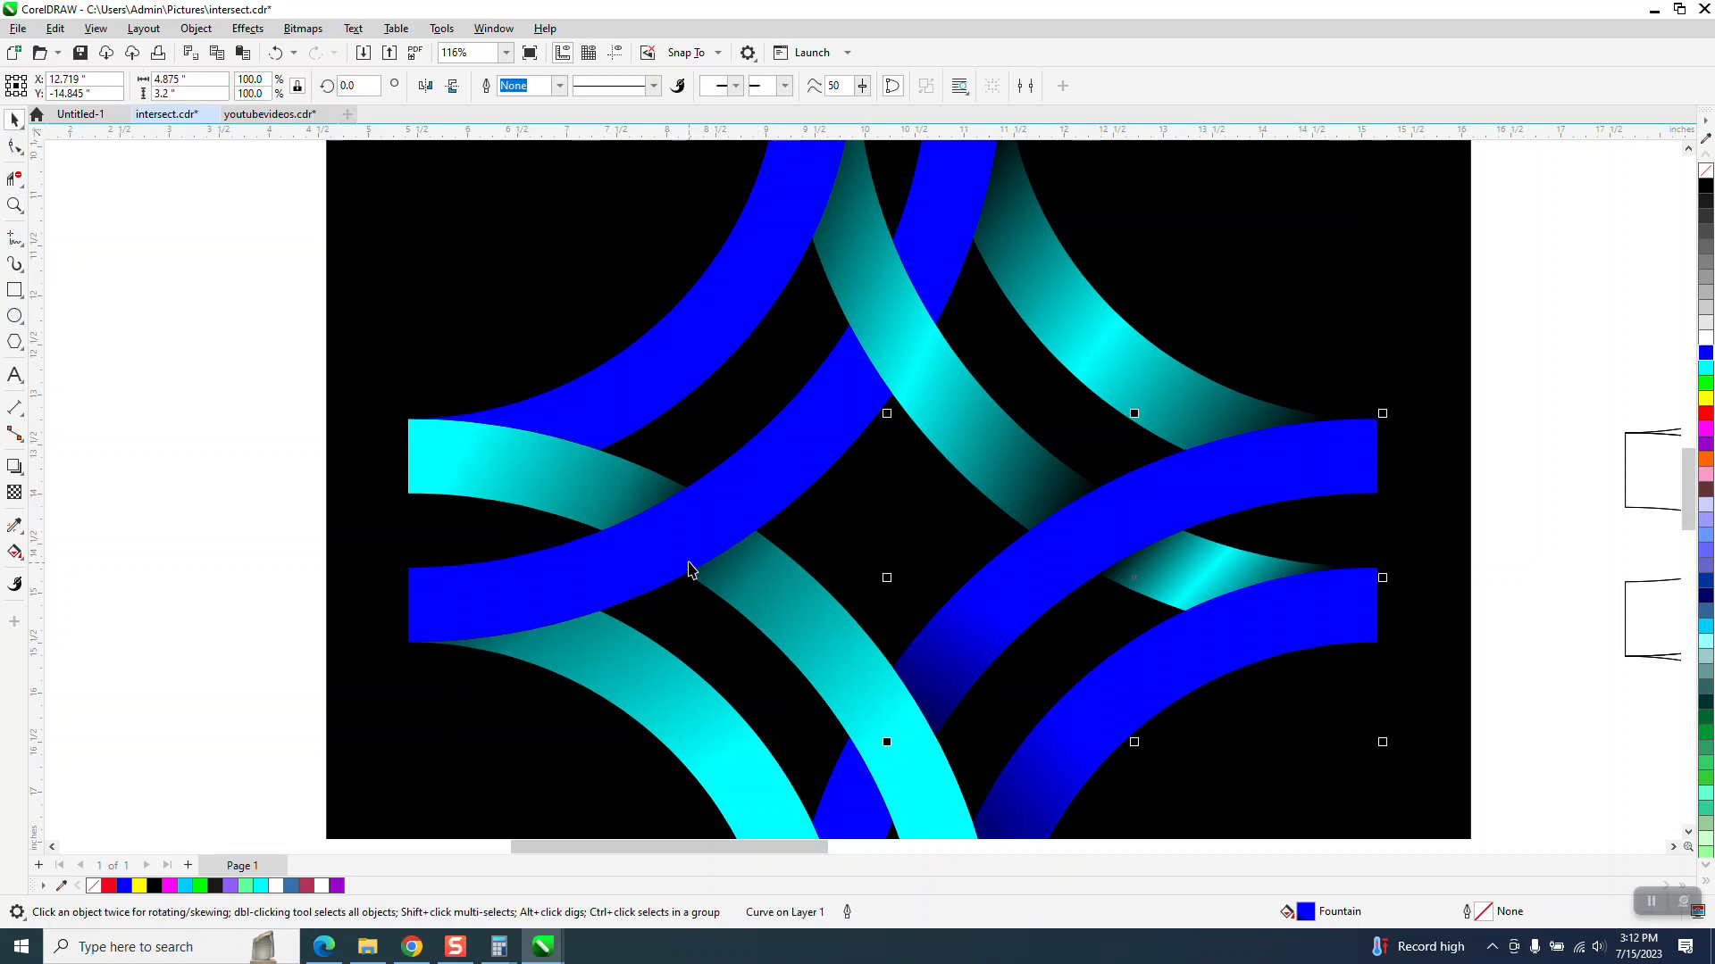
# - Apply a fountain fill along the central-left blue arc, from its lower-left end toward its upper-right end
pyautogui.click(688, 569)
pyautogui.click(22, 558)
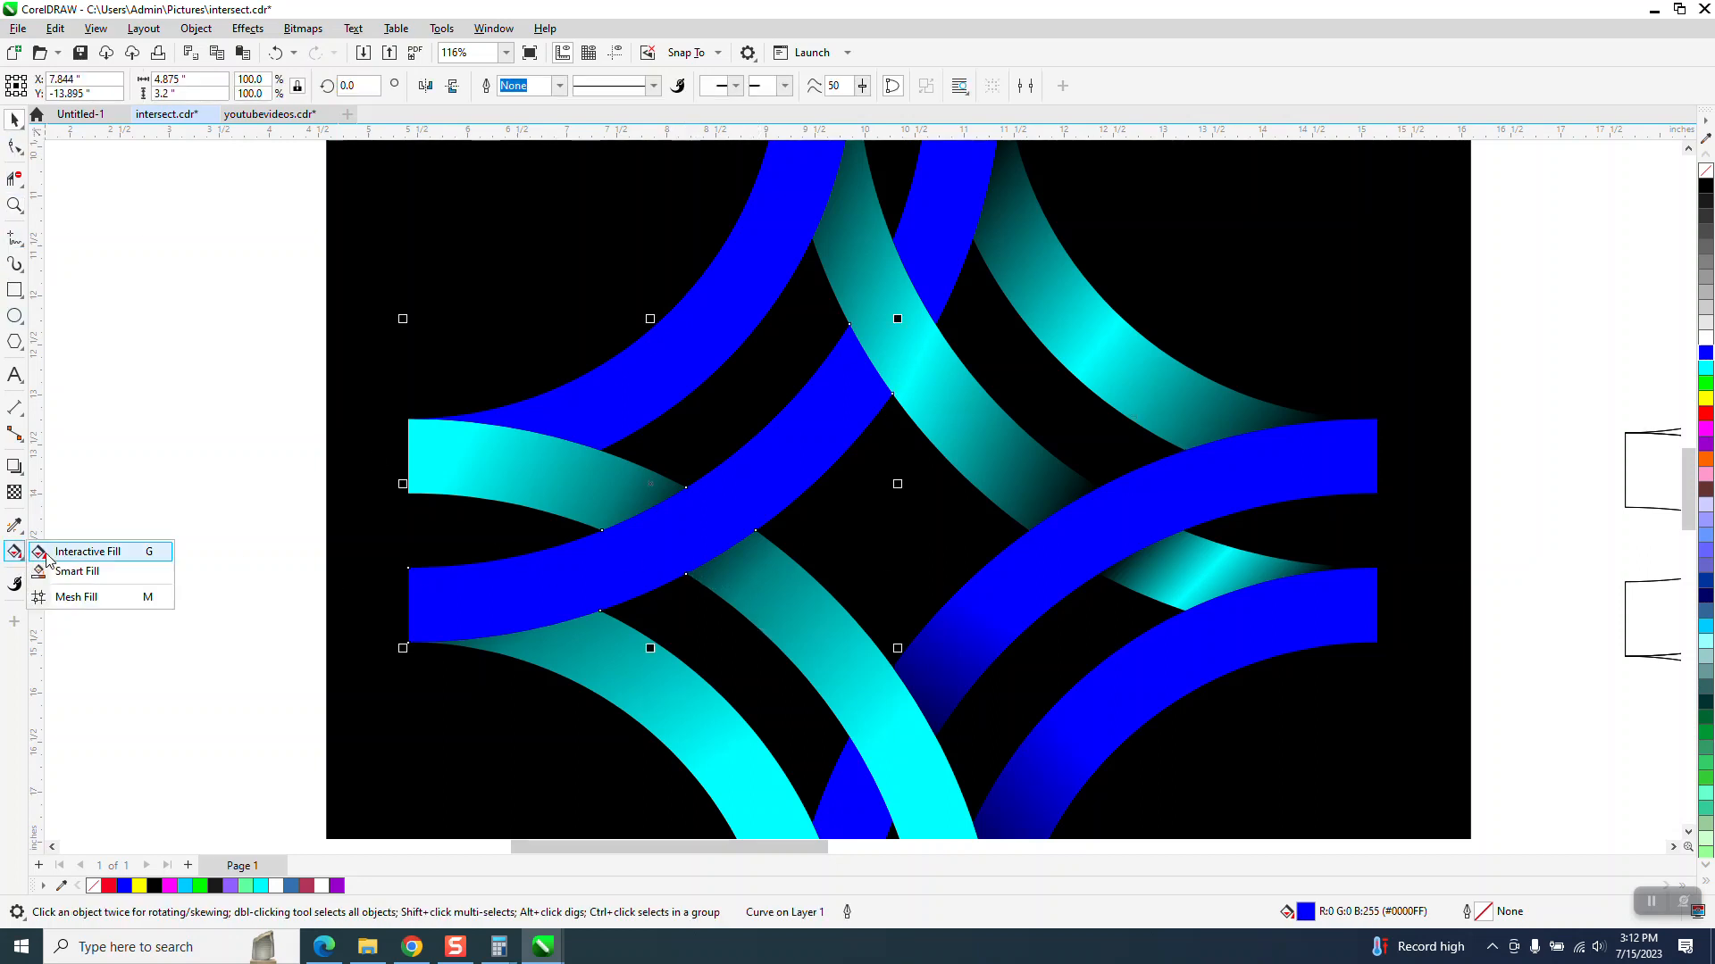
pyautogui.click(71, 552)
pyautogui.moveTo(585, 592); pyautogui.dragTo(897, 365)
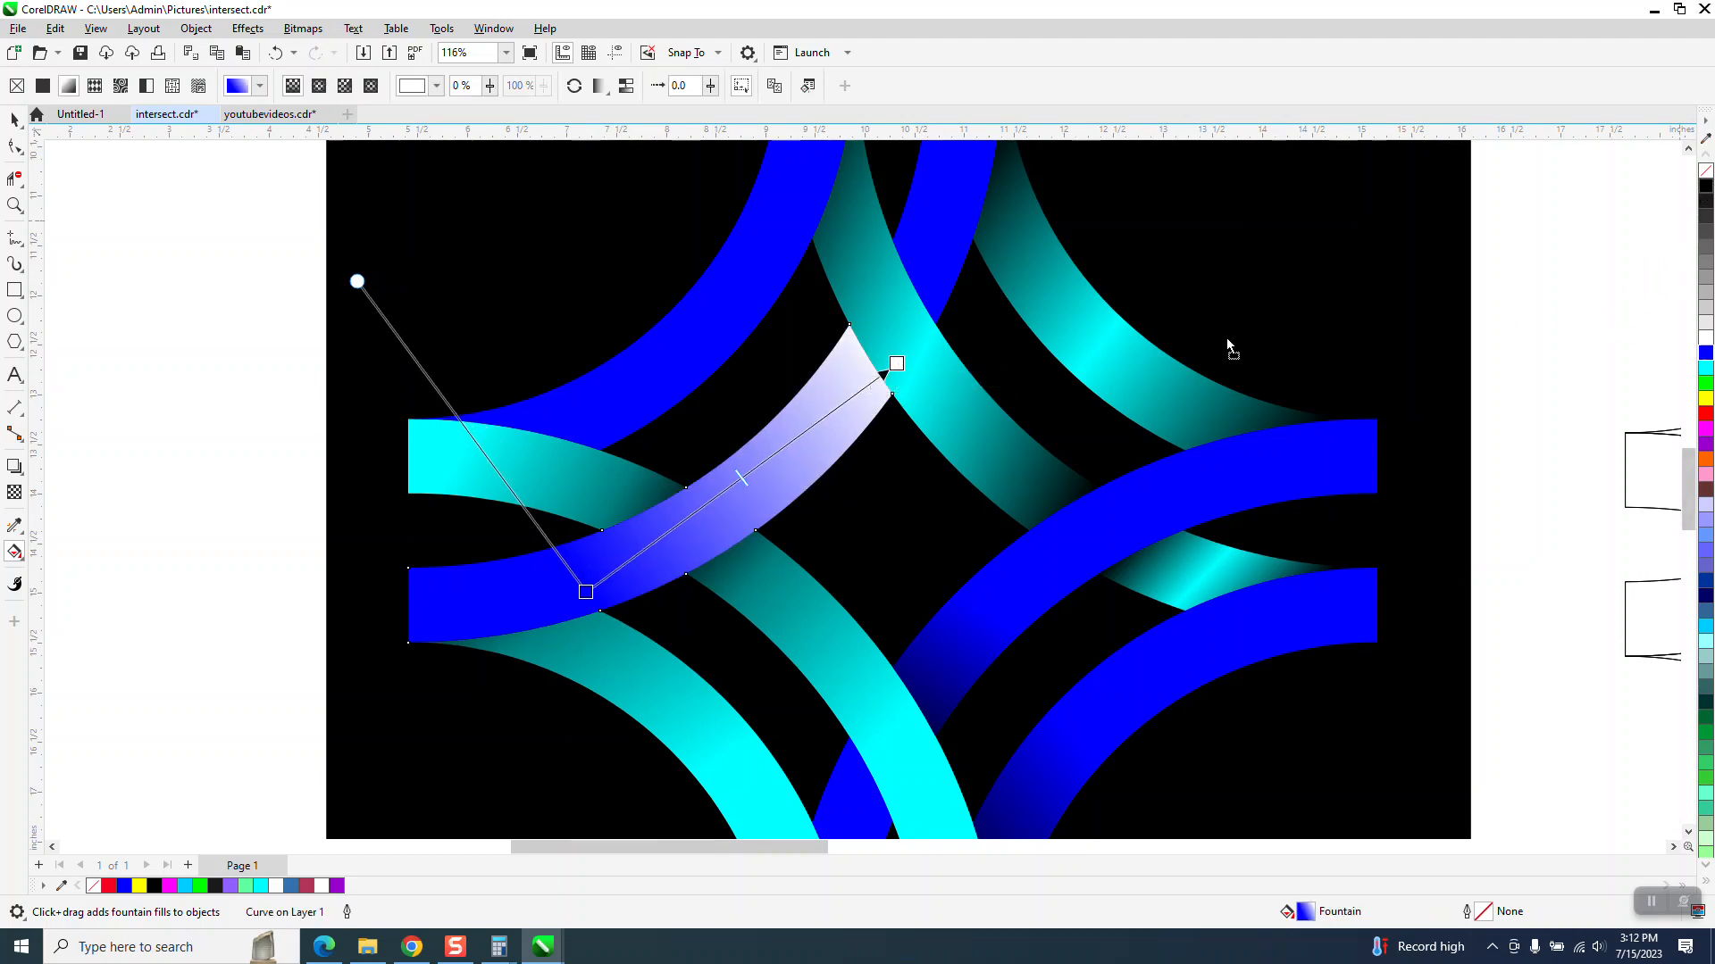
# - Set that gradient's end to black and move its midpoint and start node toward the upper-right end
pyautogui.moveTo(969, 373); pyautogui.dragTo(897, 364)
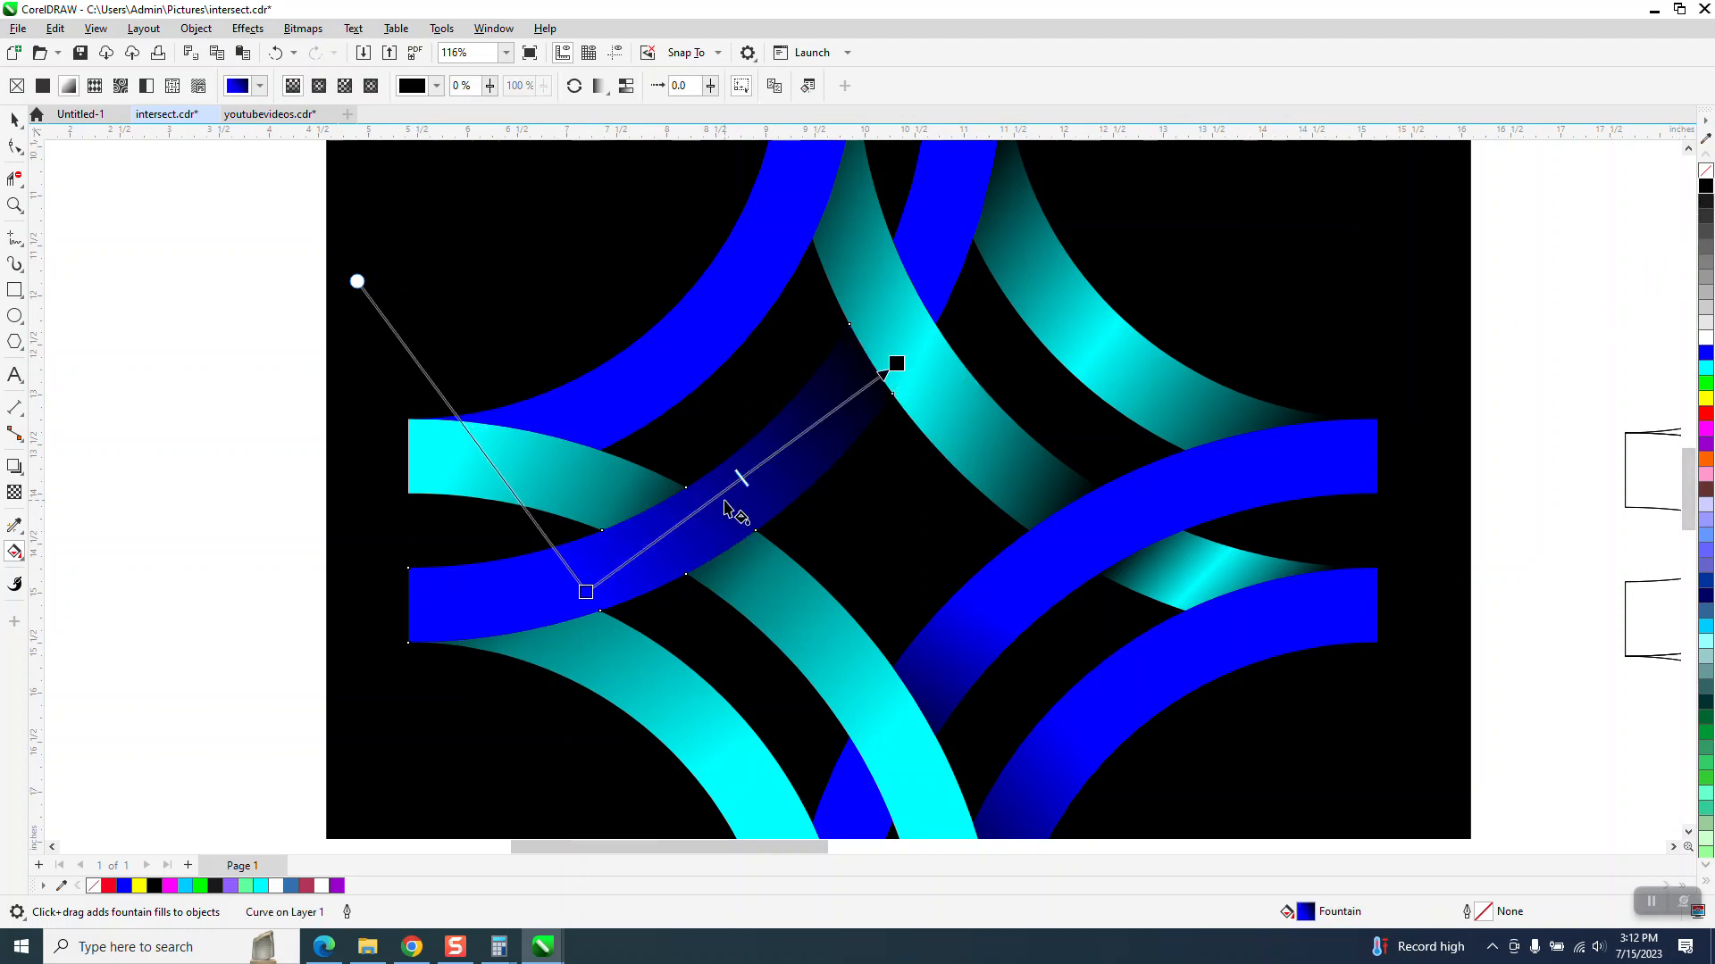
pyautogui.moveTo(740, 480); pyautogui.dragTo(856, 393)
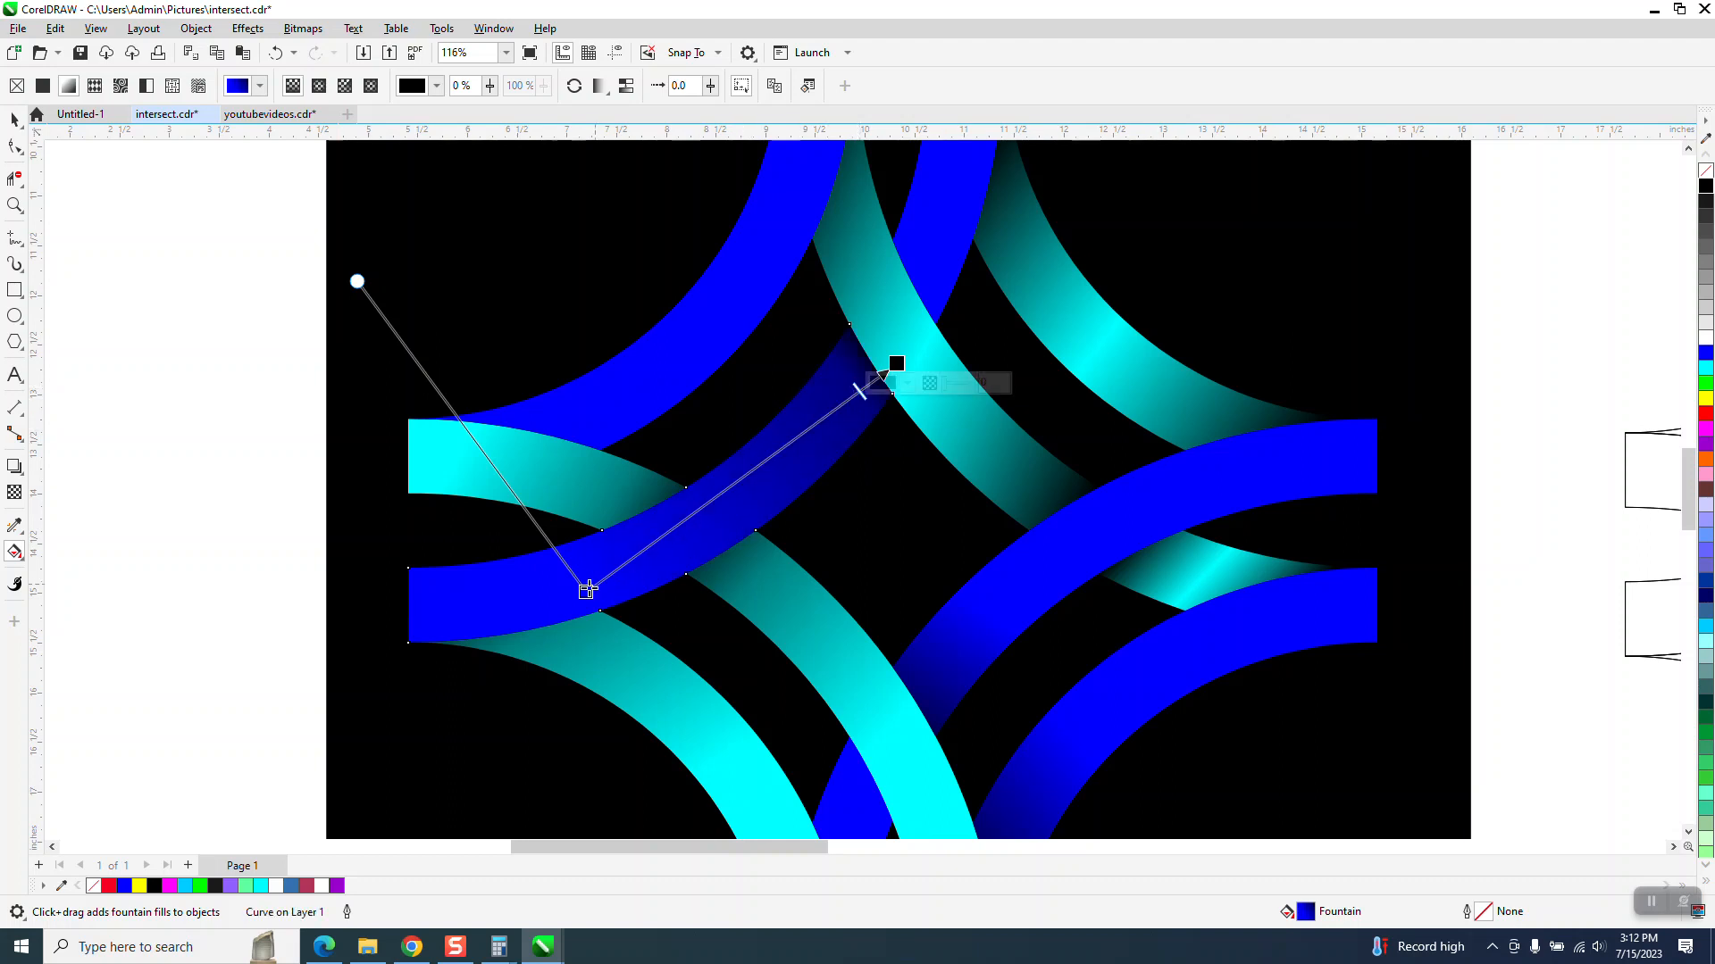
pyautogui.moveTo(586, 592); pyautogui.dragTo(687, 522)
pyautogui.scroll(-3, 700, 545)
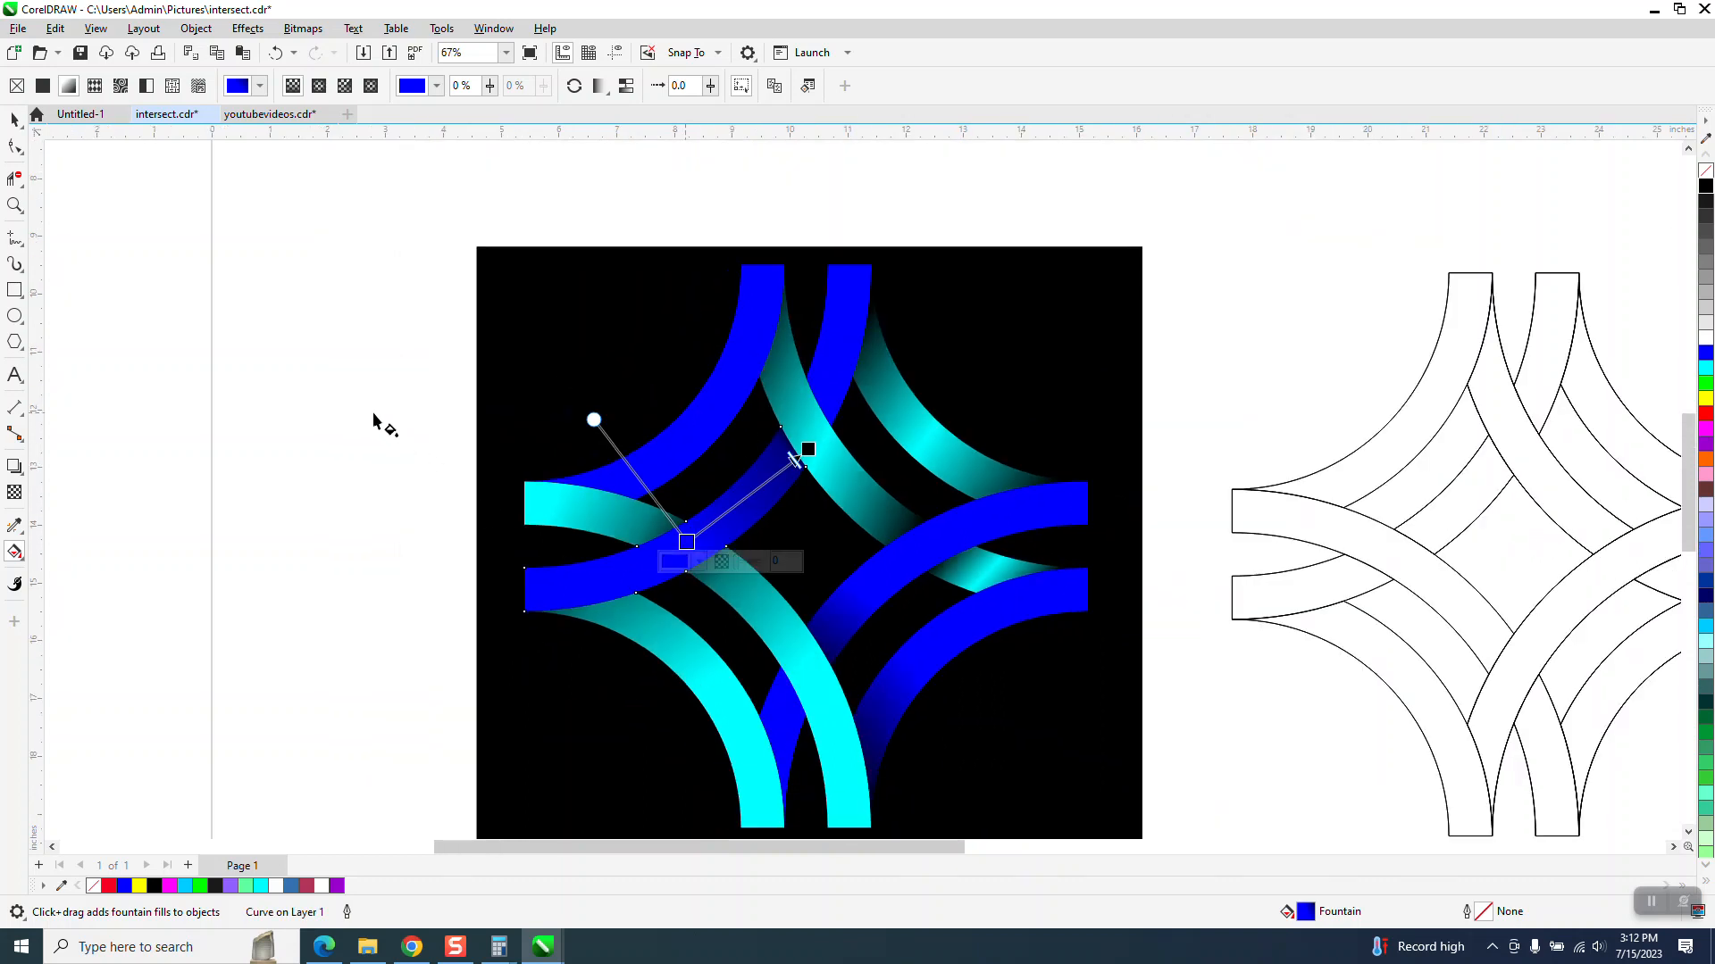
# - Apply a fountain fill on the upper-left blue arc from its top down to its left end, ending in black, and shift the midpoint
pyautogui.click(14, 119)
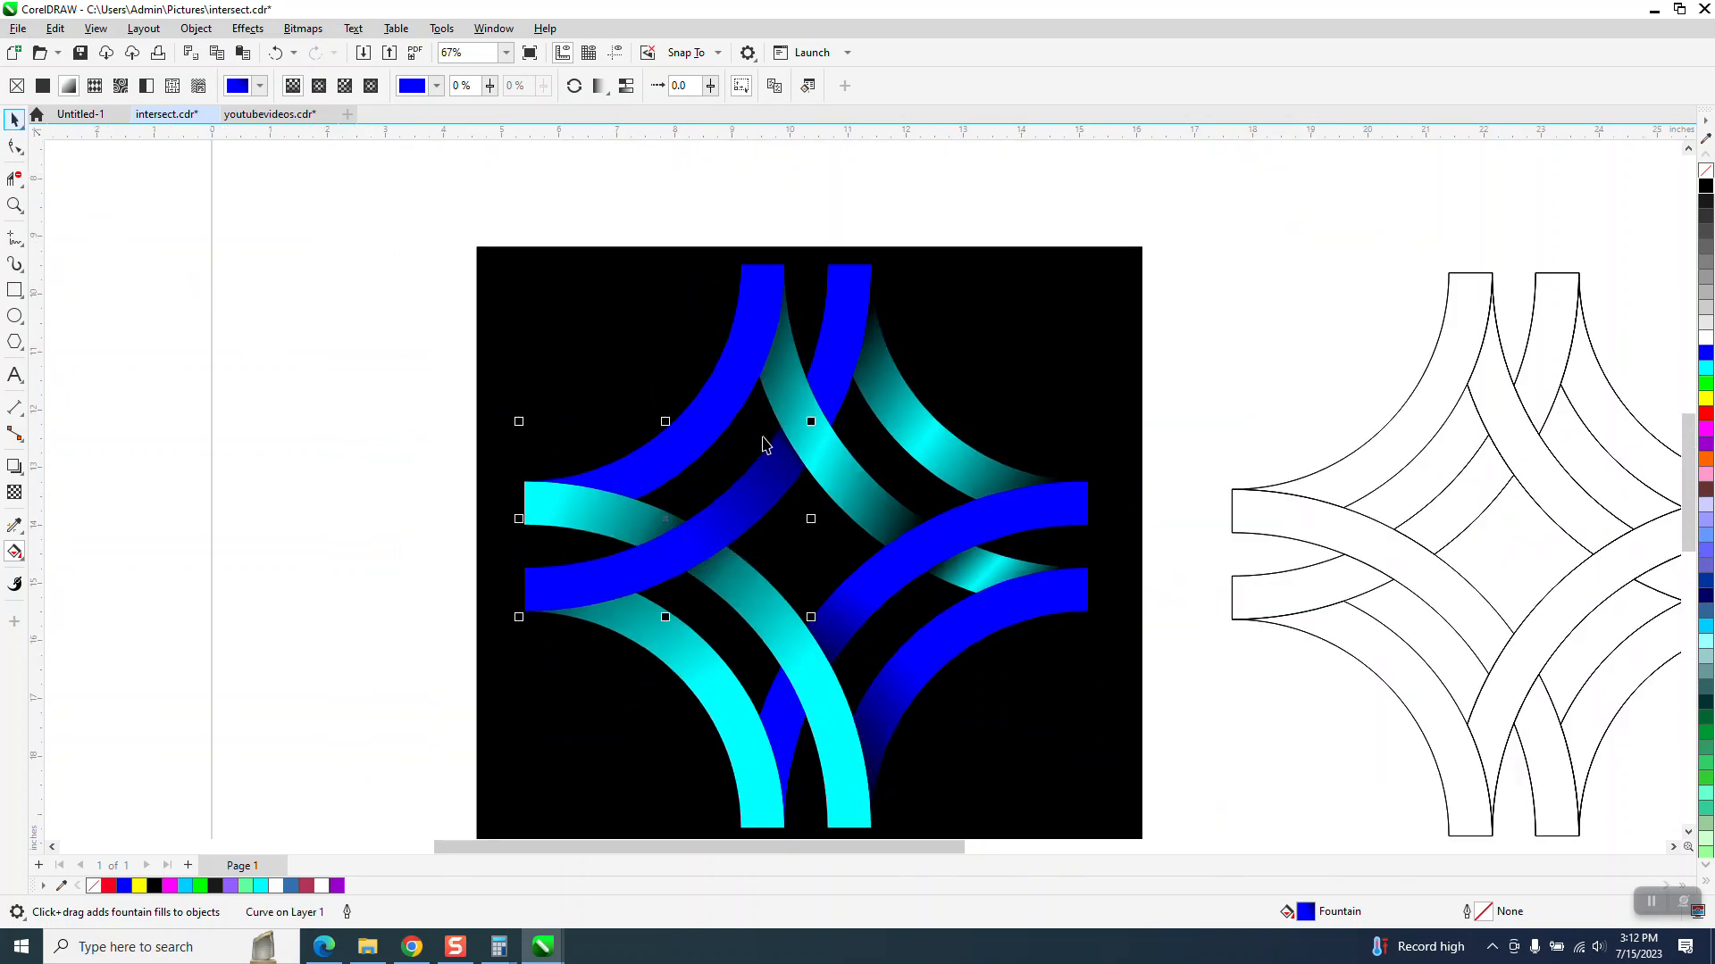
pyautogui.click(722, 421)
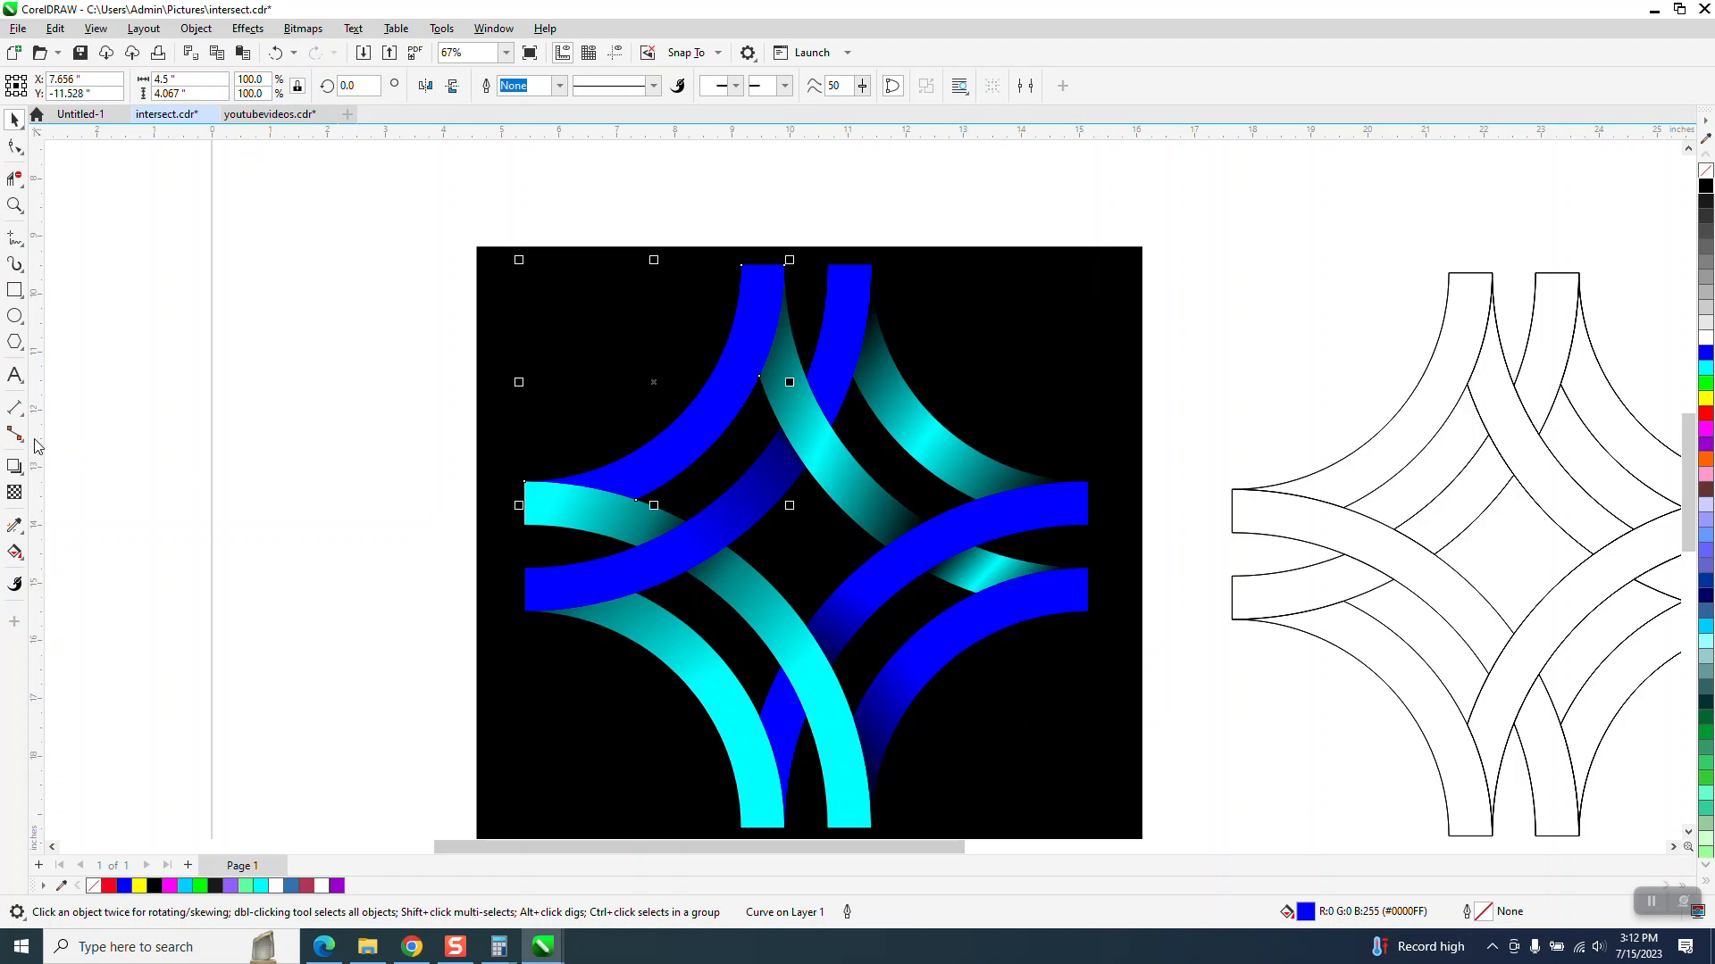
pyautogui.click(14, 552)
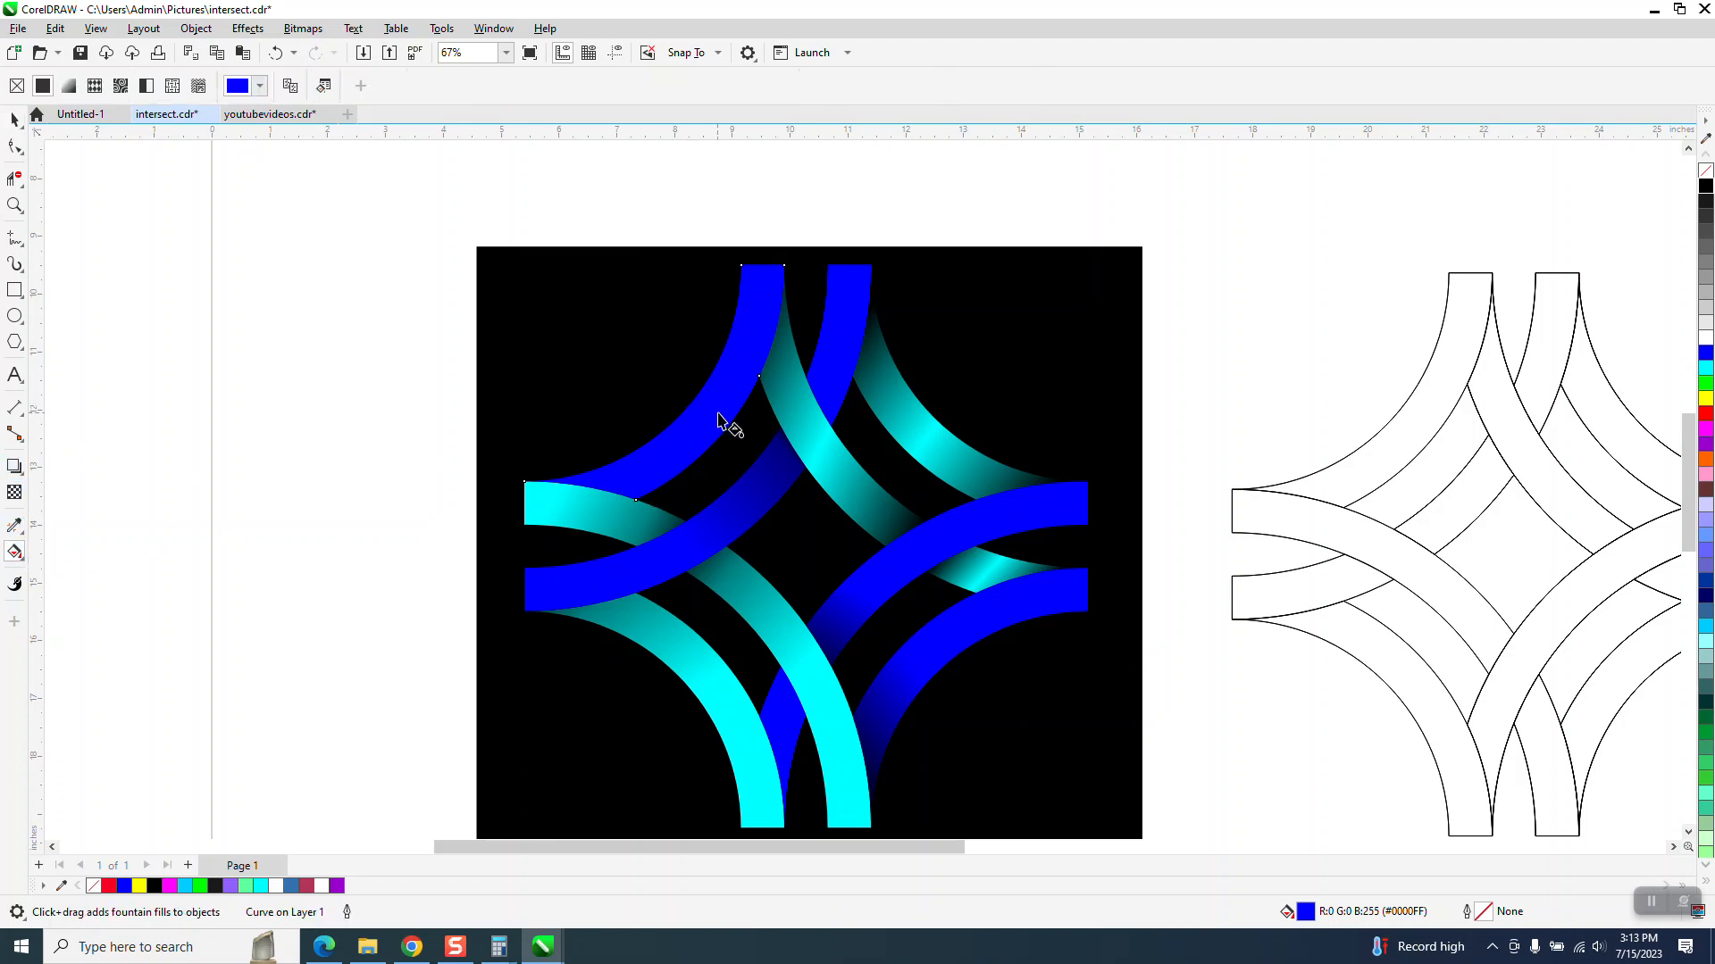
pyautogui.click(14, 121)
pyautogui.click(14, 554)
pyautogui.moveTo(746, 354); pyautogui.dragTo(572, 527)
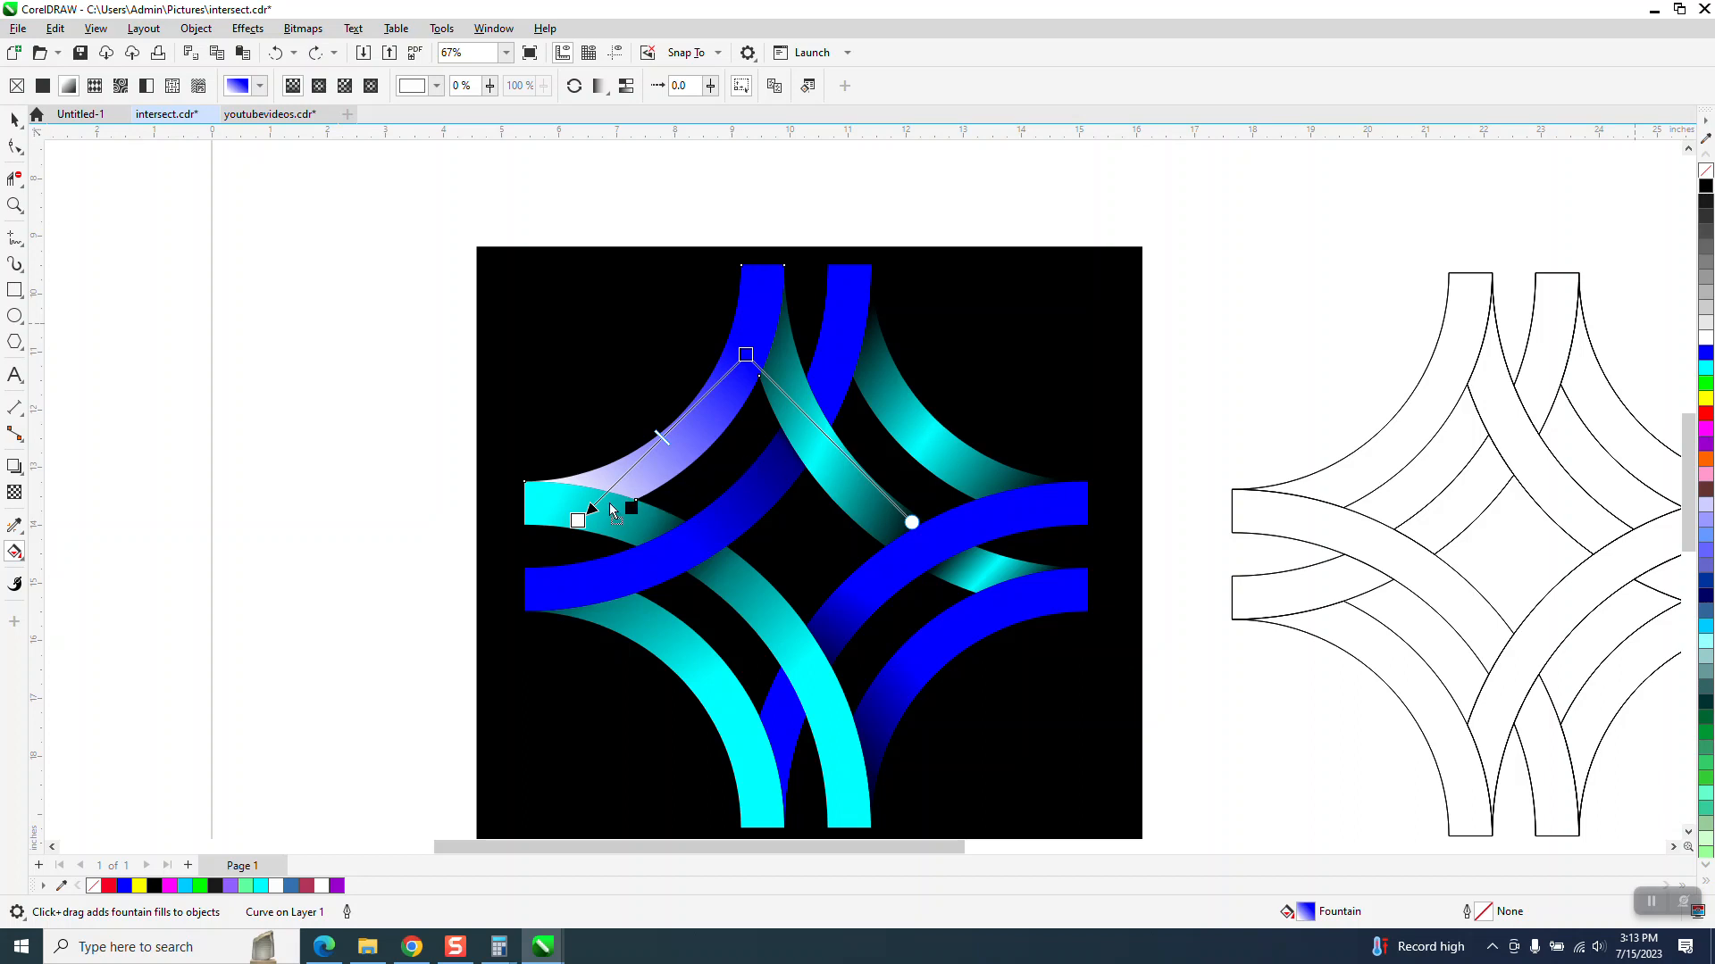
pyautogui.moveTo(611, 510); pyautogui.dragTo(578, 522)
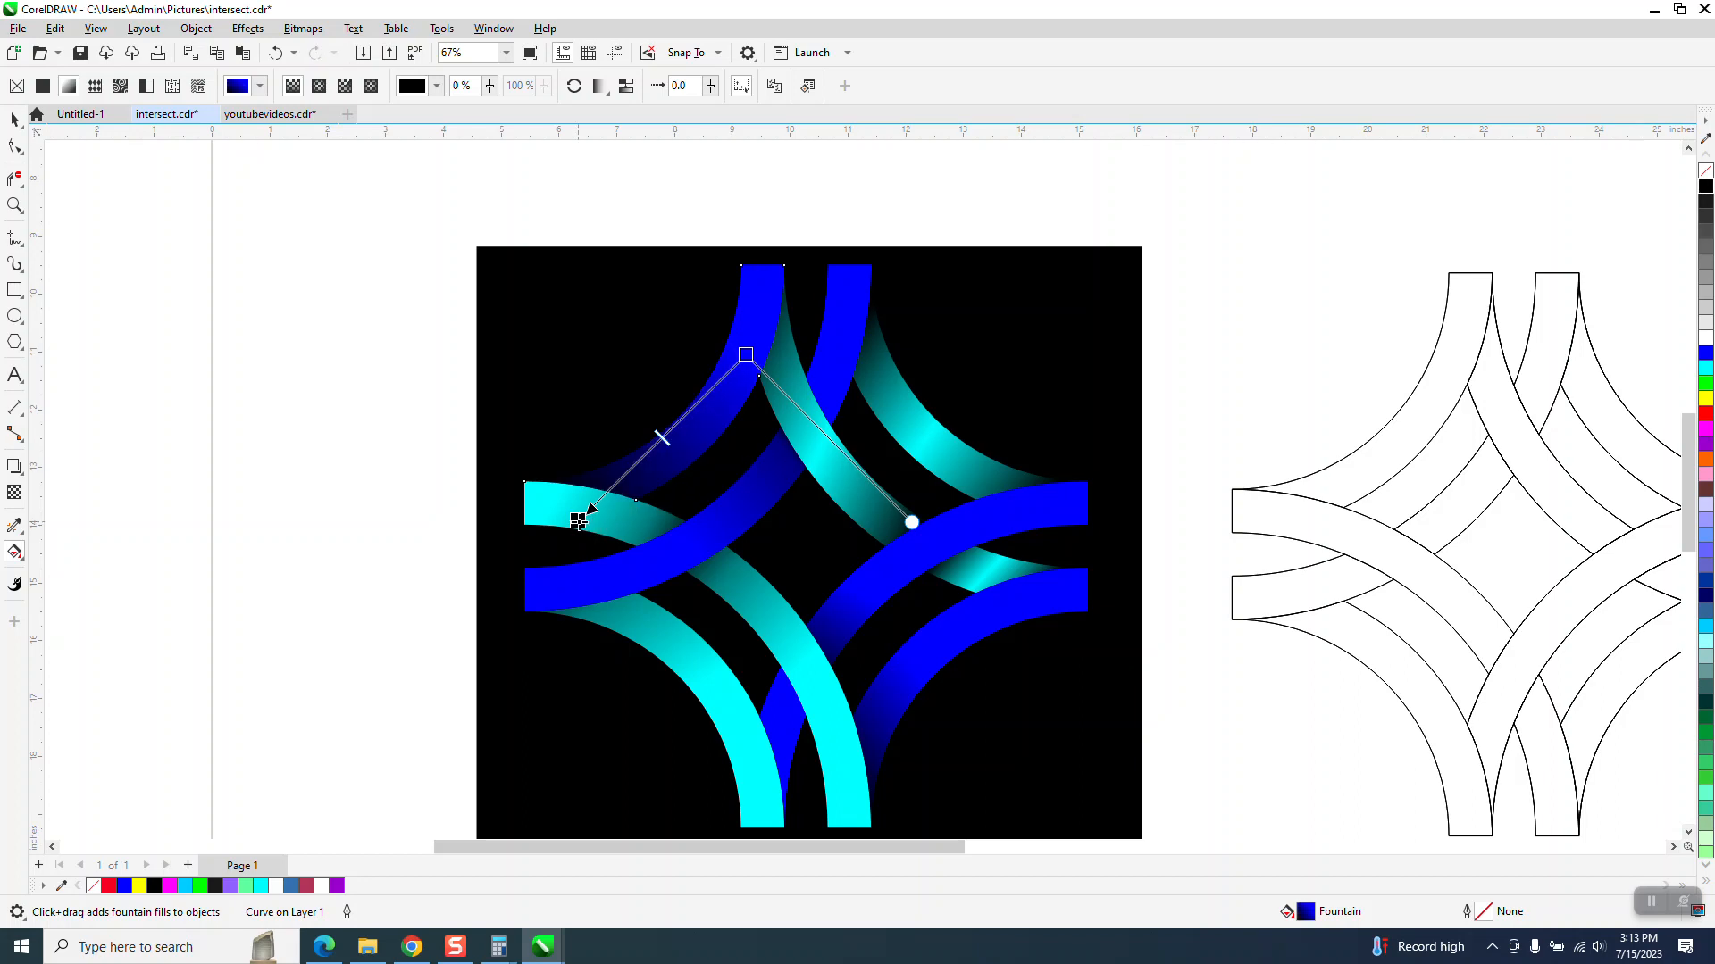
pyautogui.moveTo(665, 440); pyautogui.dragTo(618, 481)
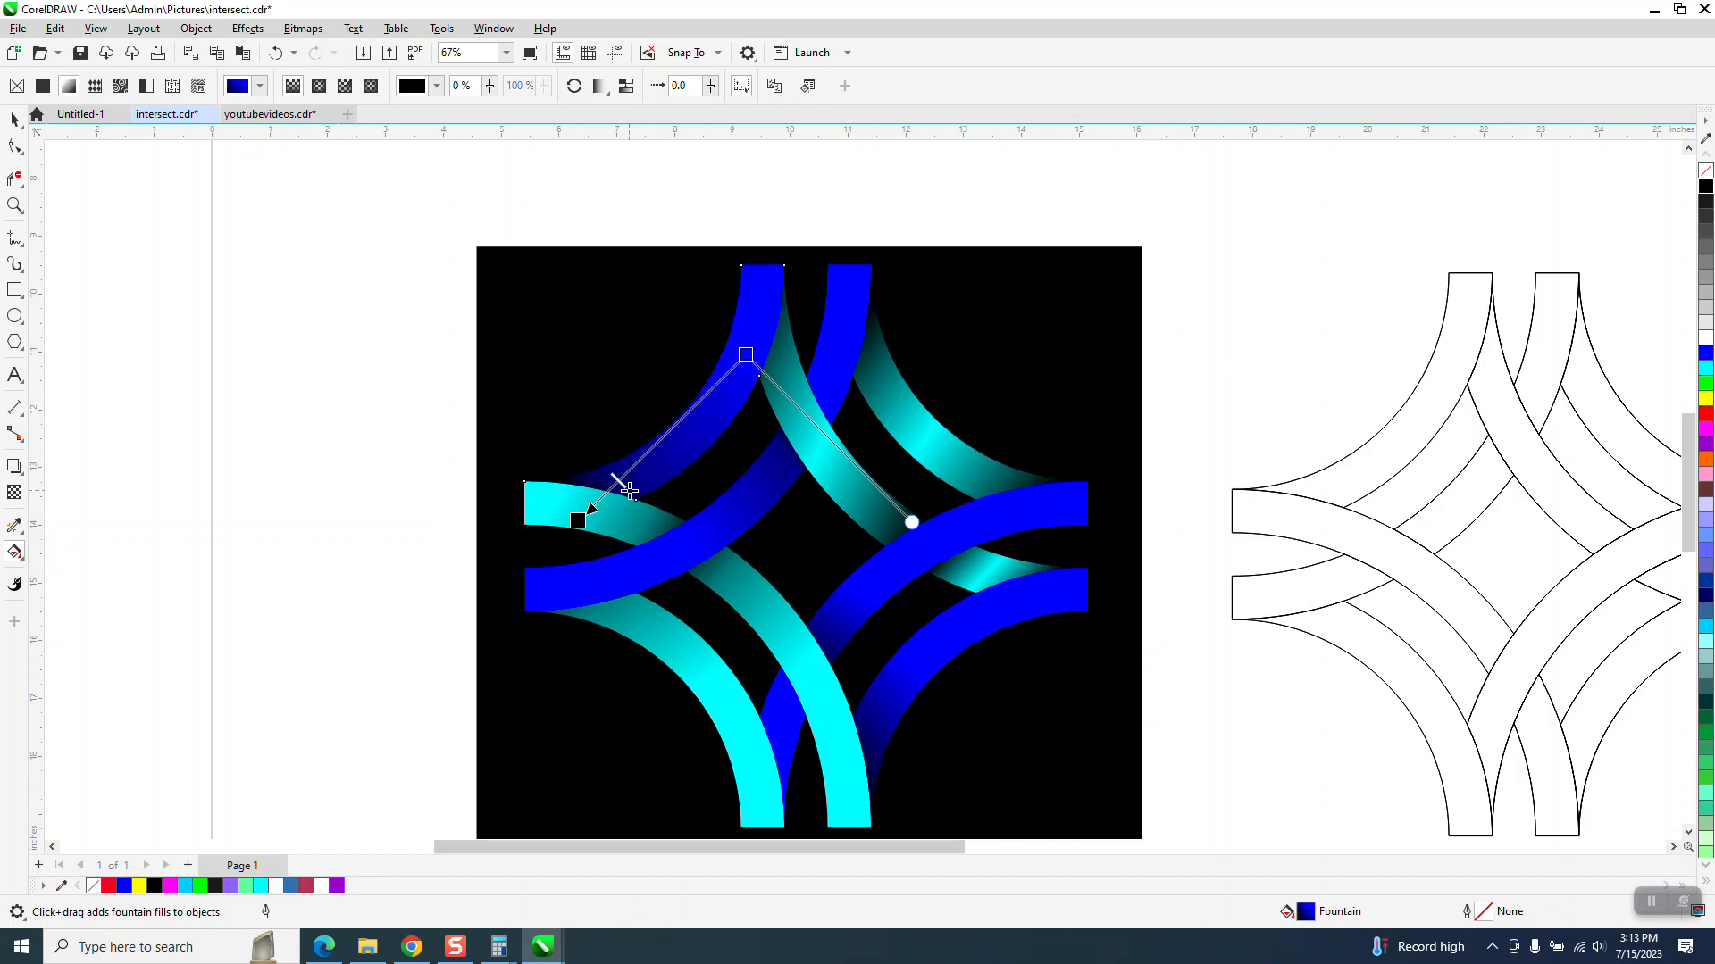
# - Add a blue color stop near the middle of the upper-left arc's gradient
pyautogui.moveTo(1706, 354); pyautogui.dragTo(668, 434)
pyautogui.scroll(-1, 746, 514)
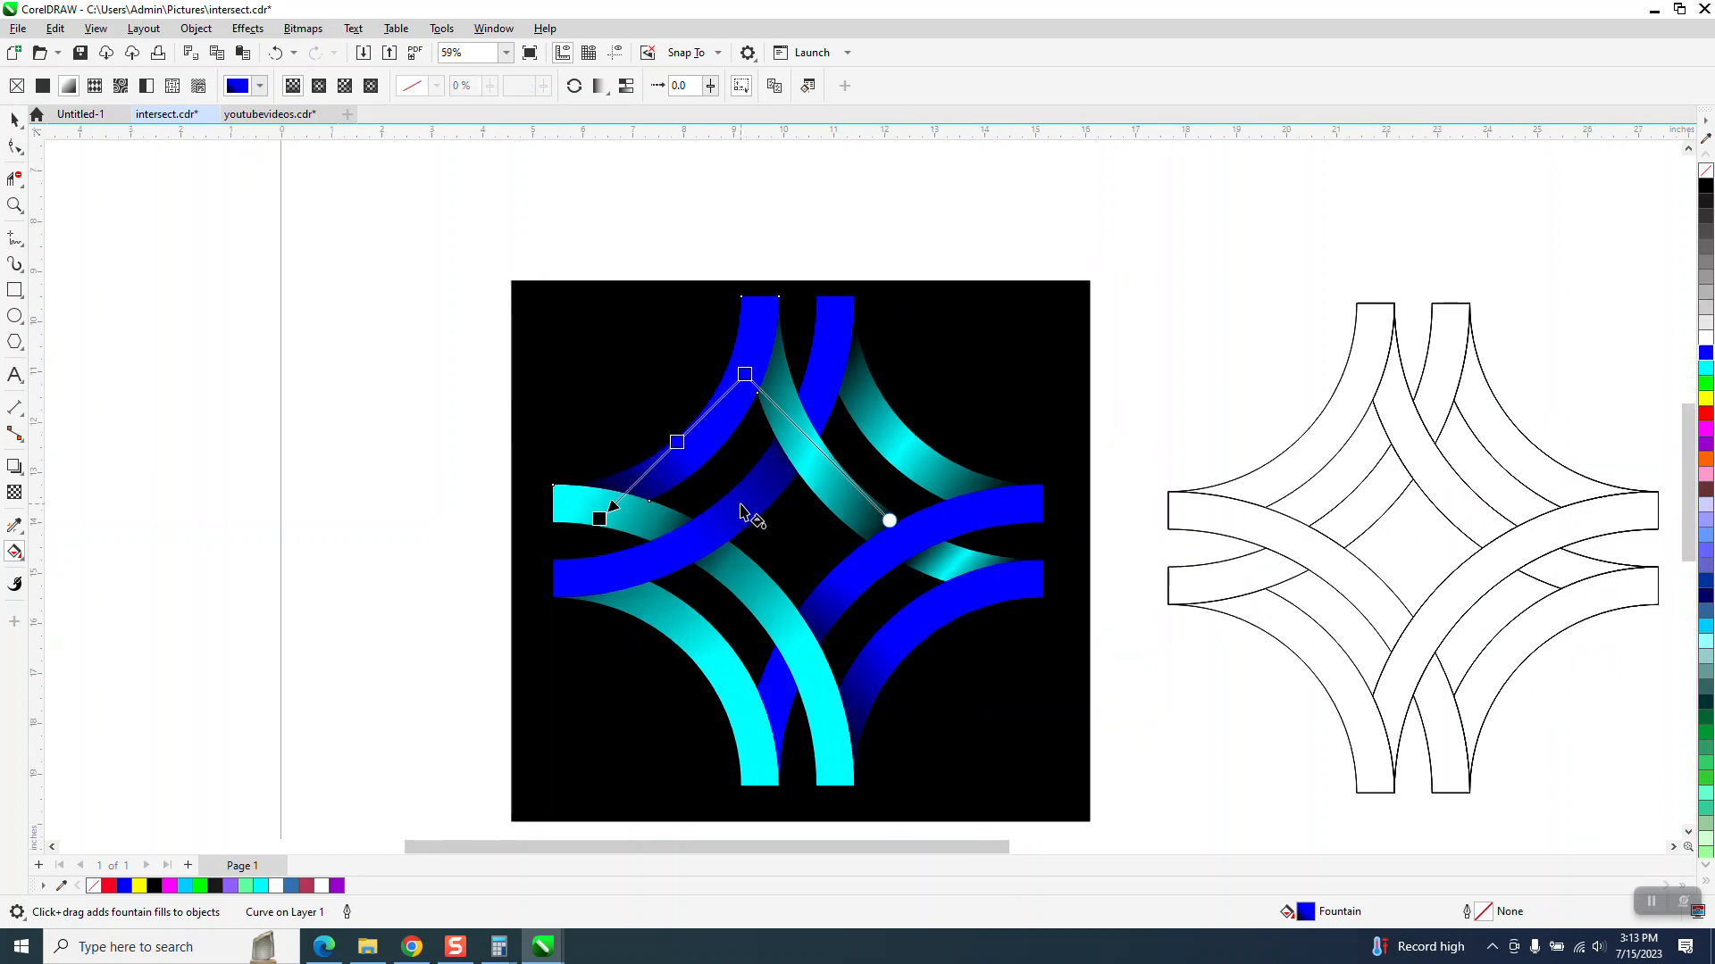
pyautogui.click(14, 119)
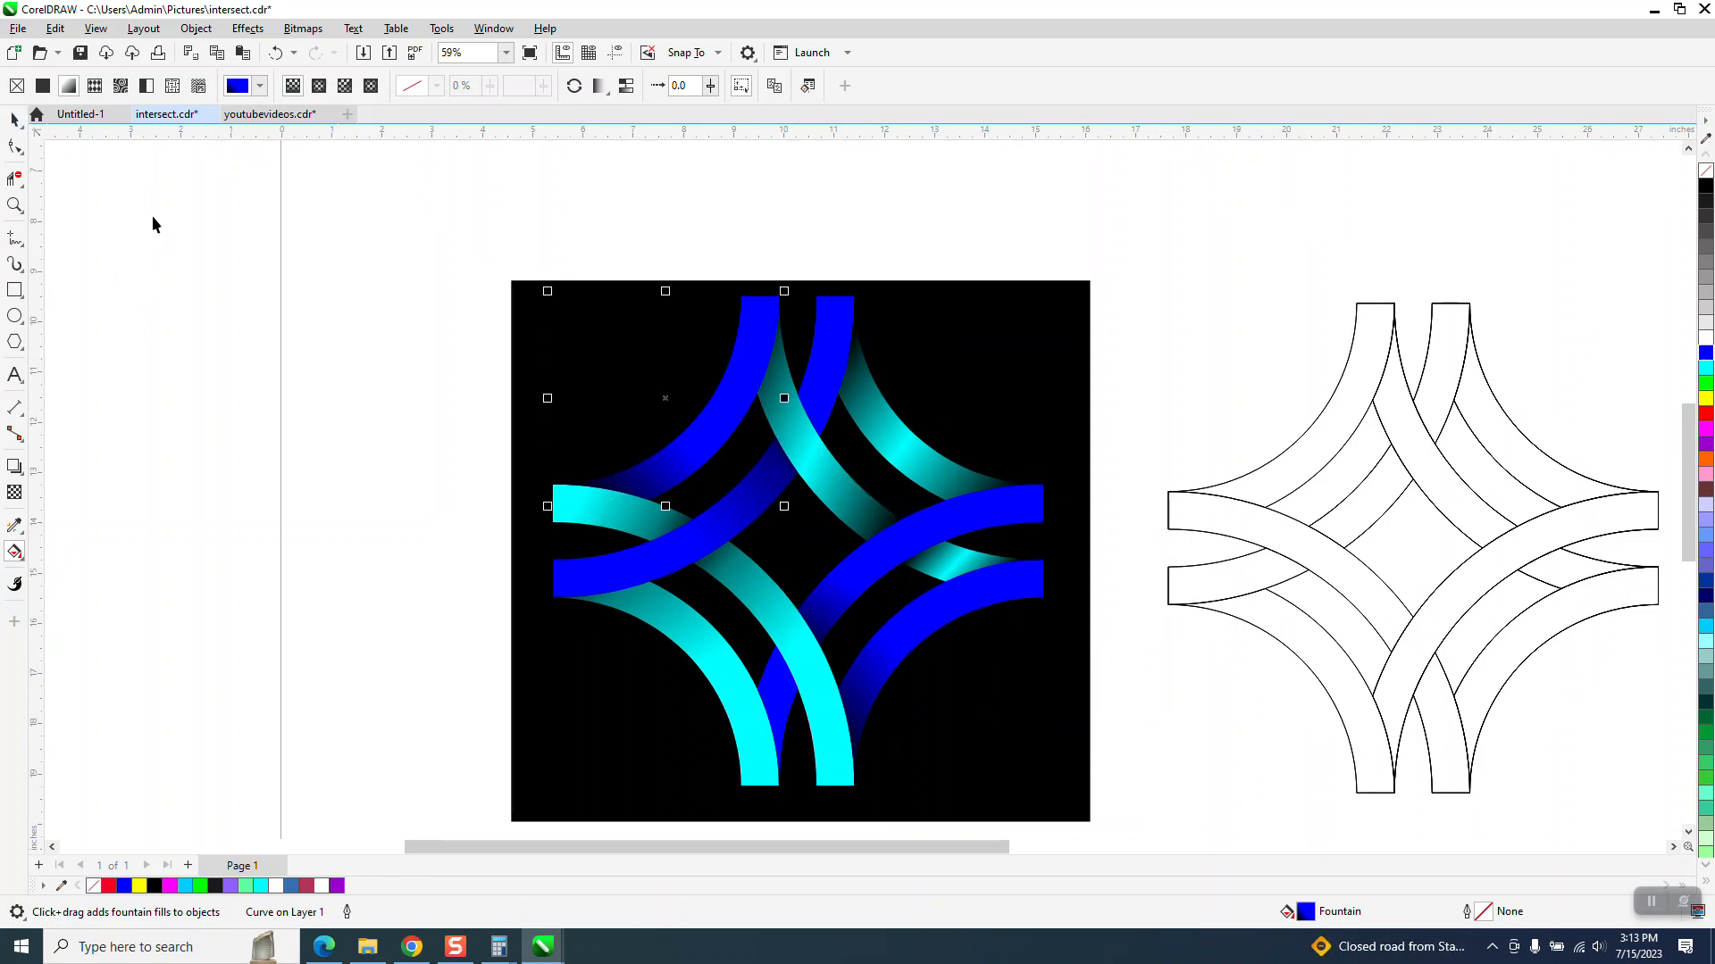
# - Select the lower-left cyan arc and inspect its fountain gradient with the Interactive Fill tool, then deselect it
pyautogui.press('space')
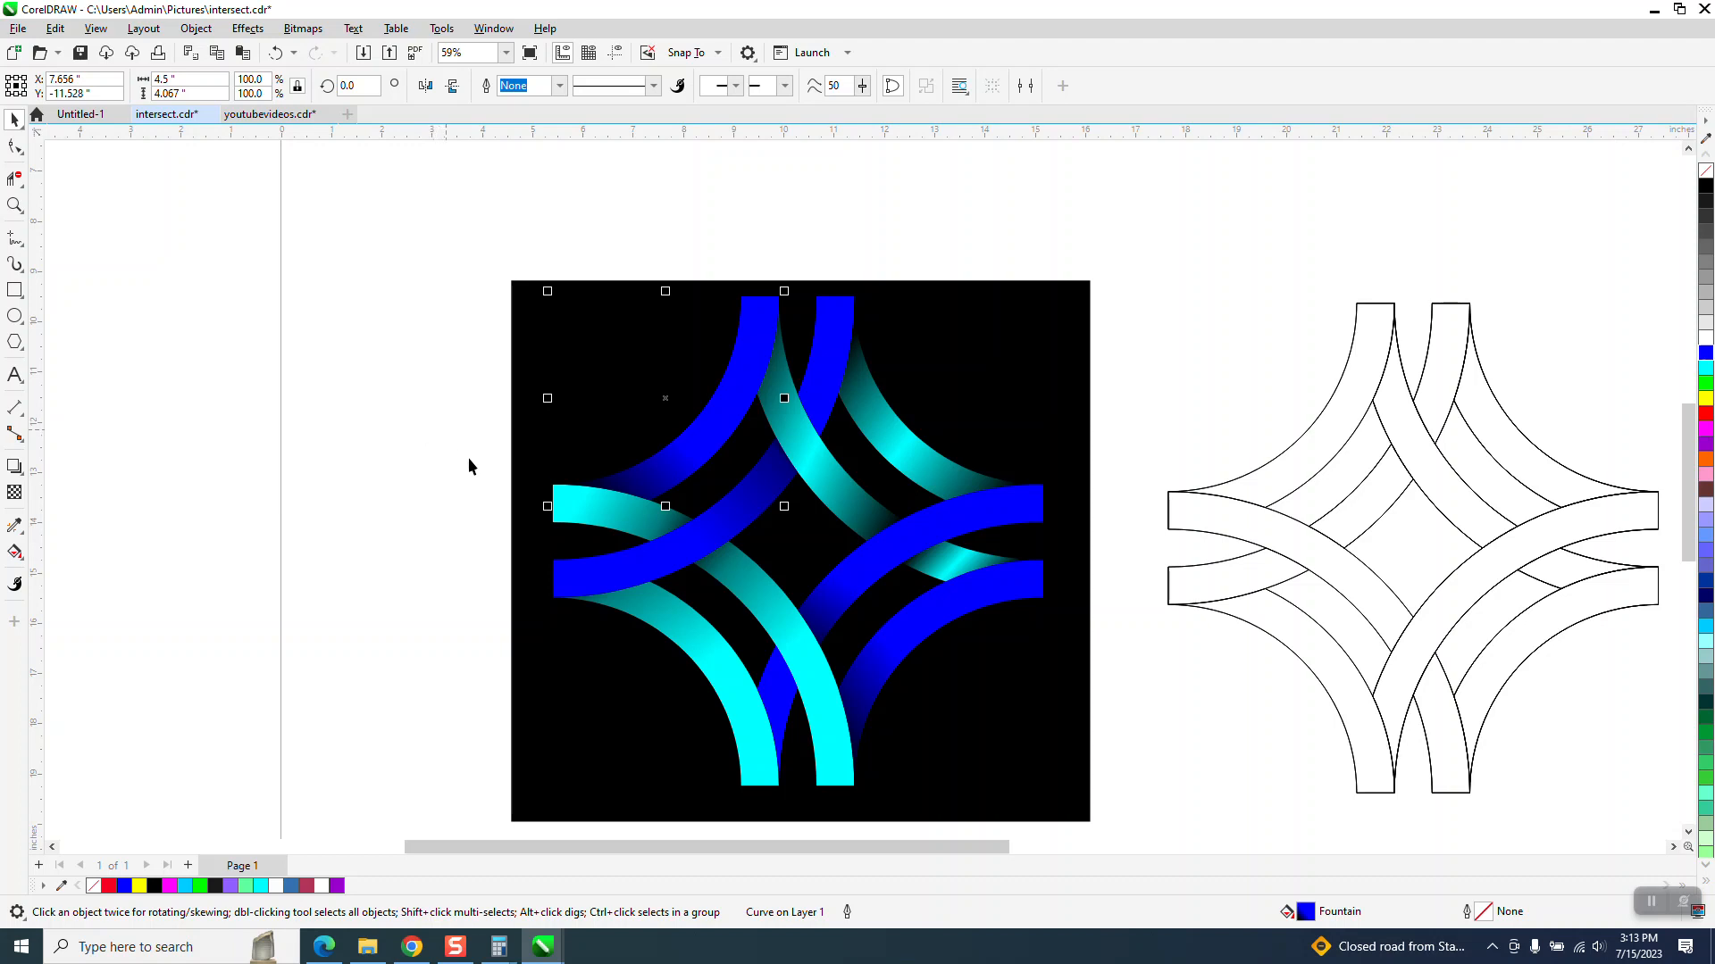
pyautogui.click(687, 643)
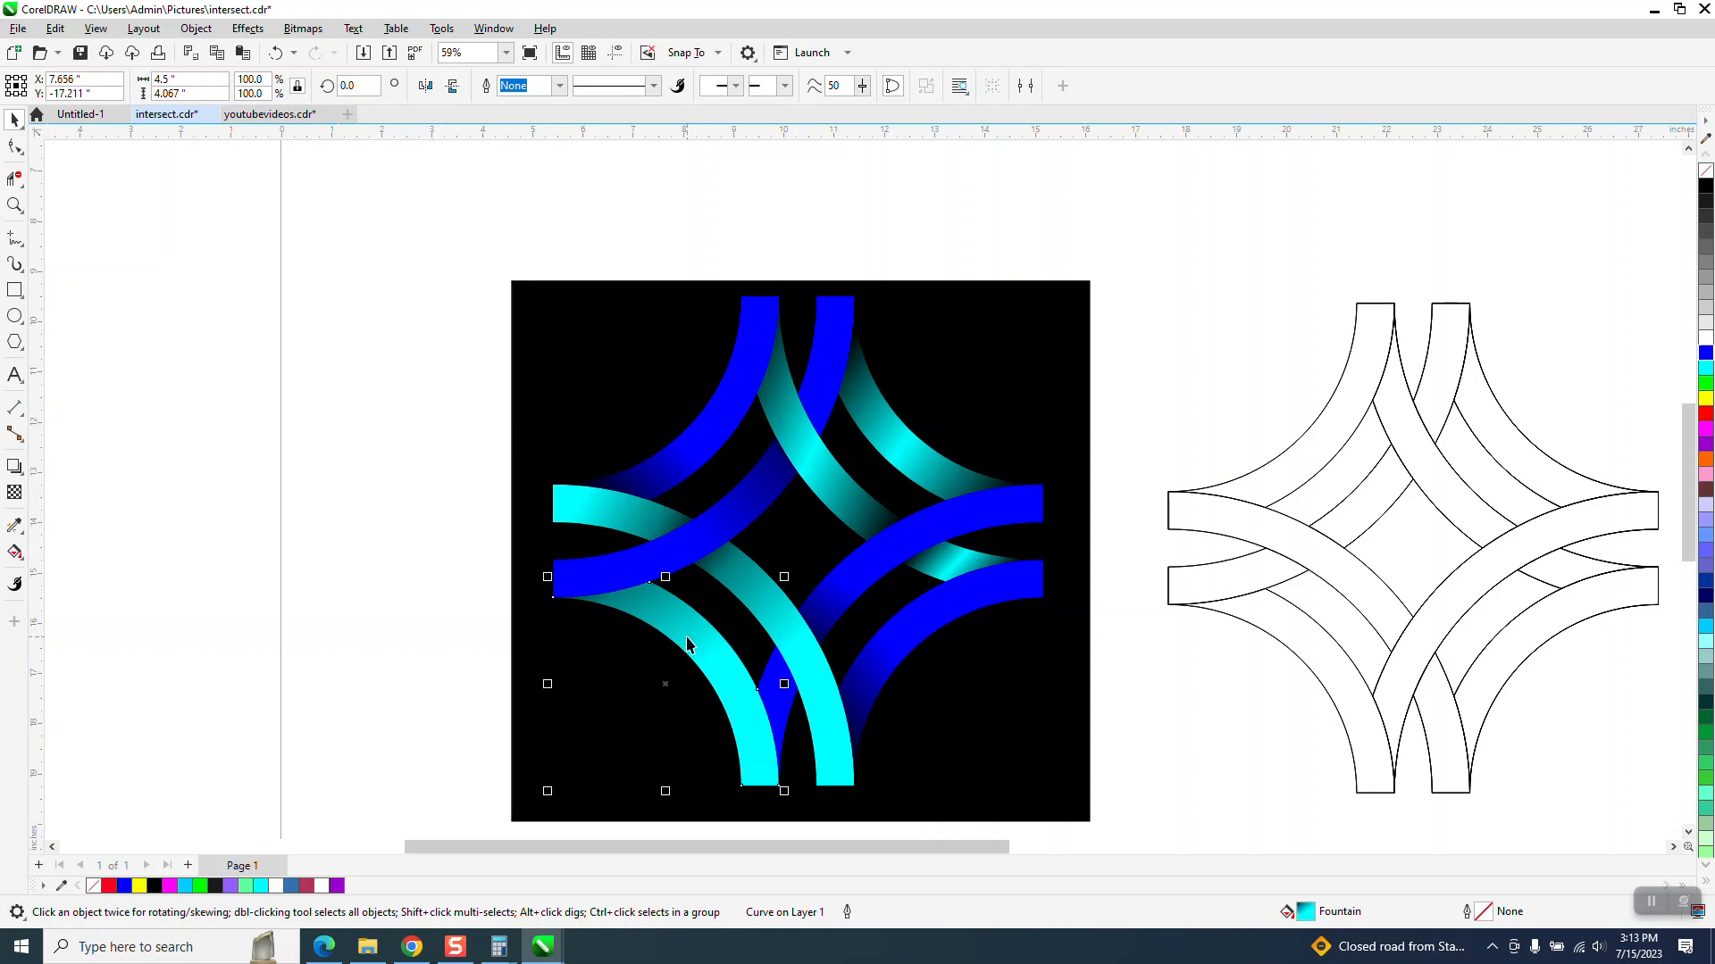
pyautogui.click(22, 534)
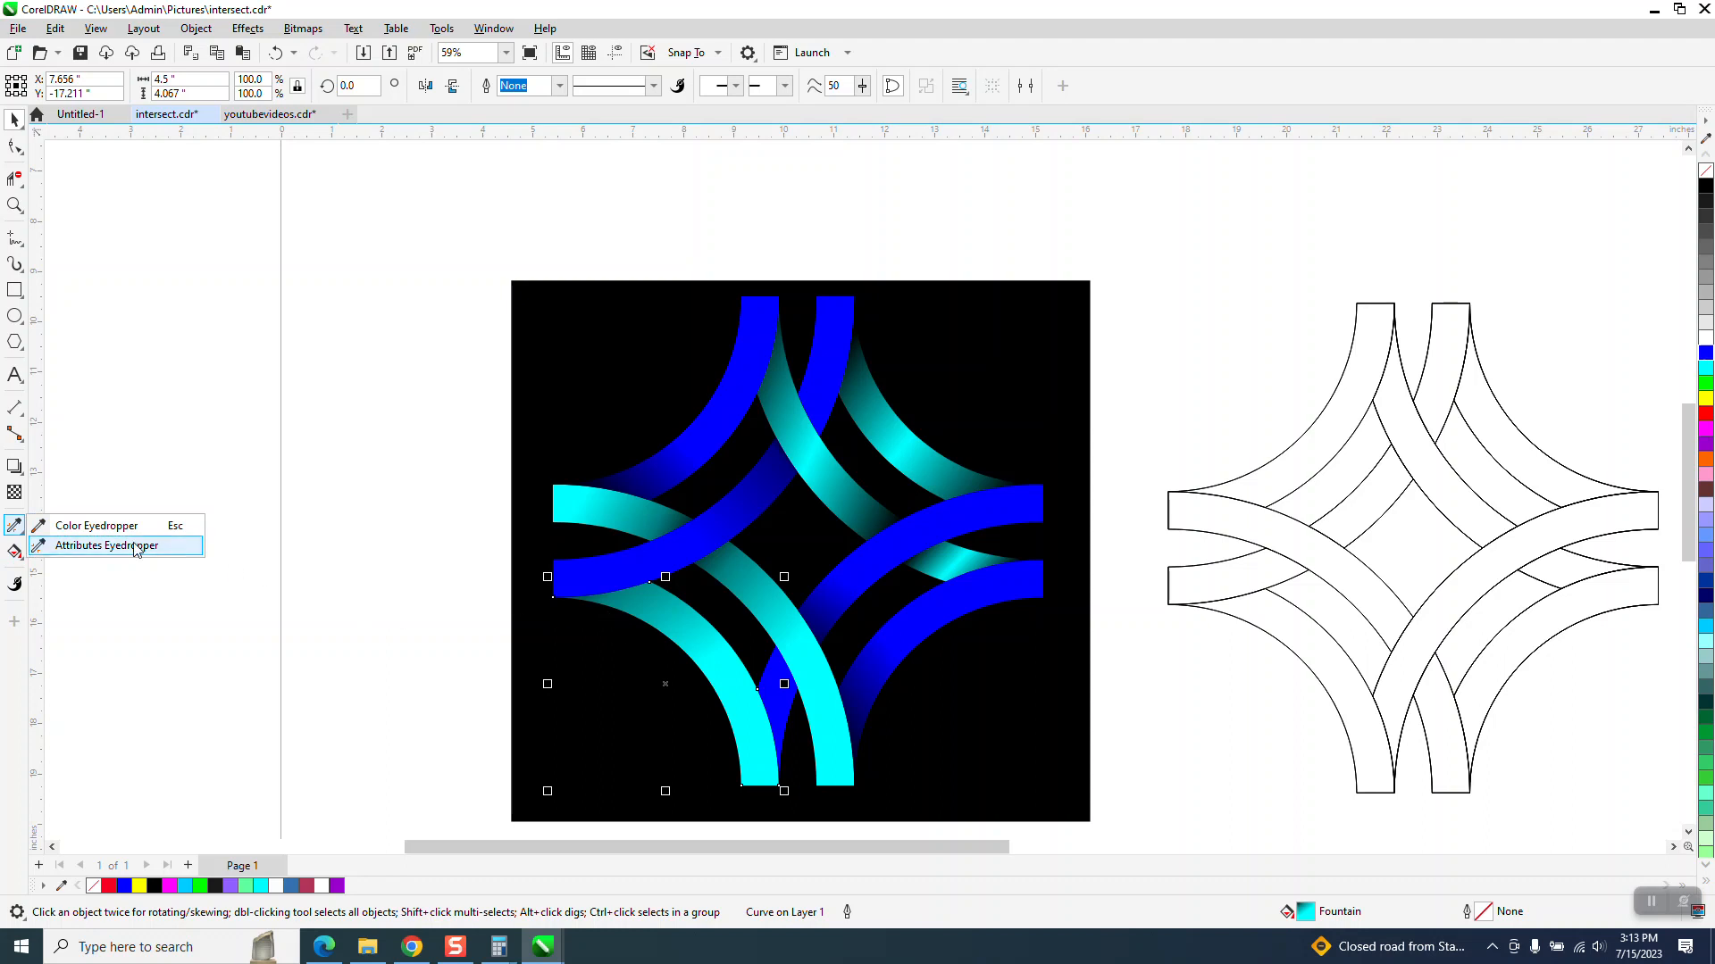
pyautogui.click(20, 558)
pyautogui.click(73, 559)
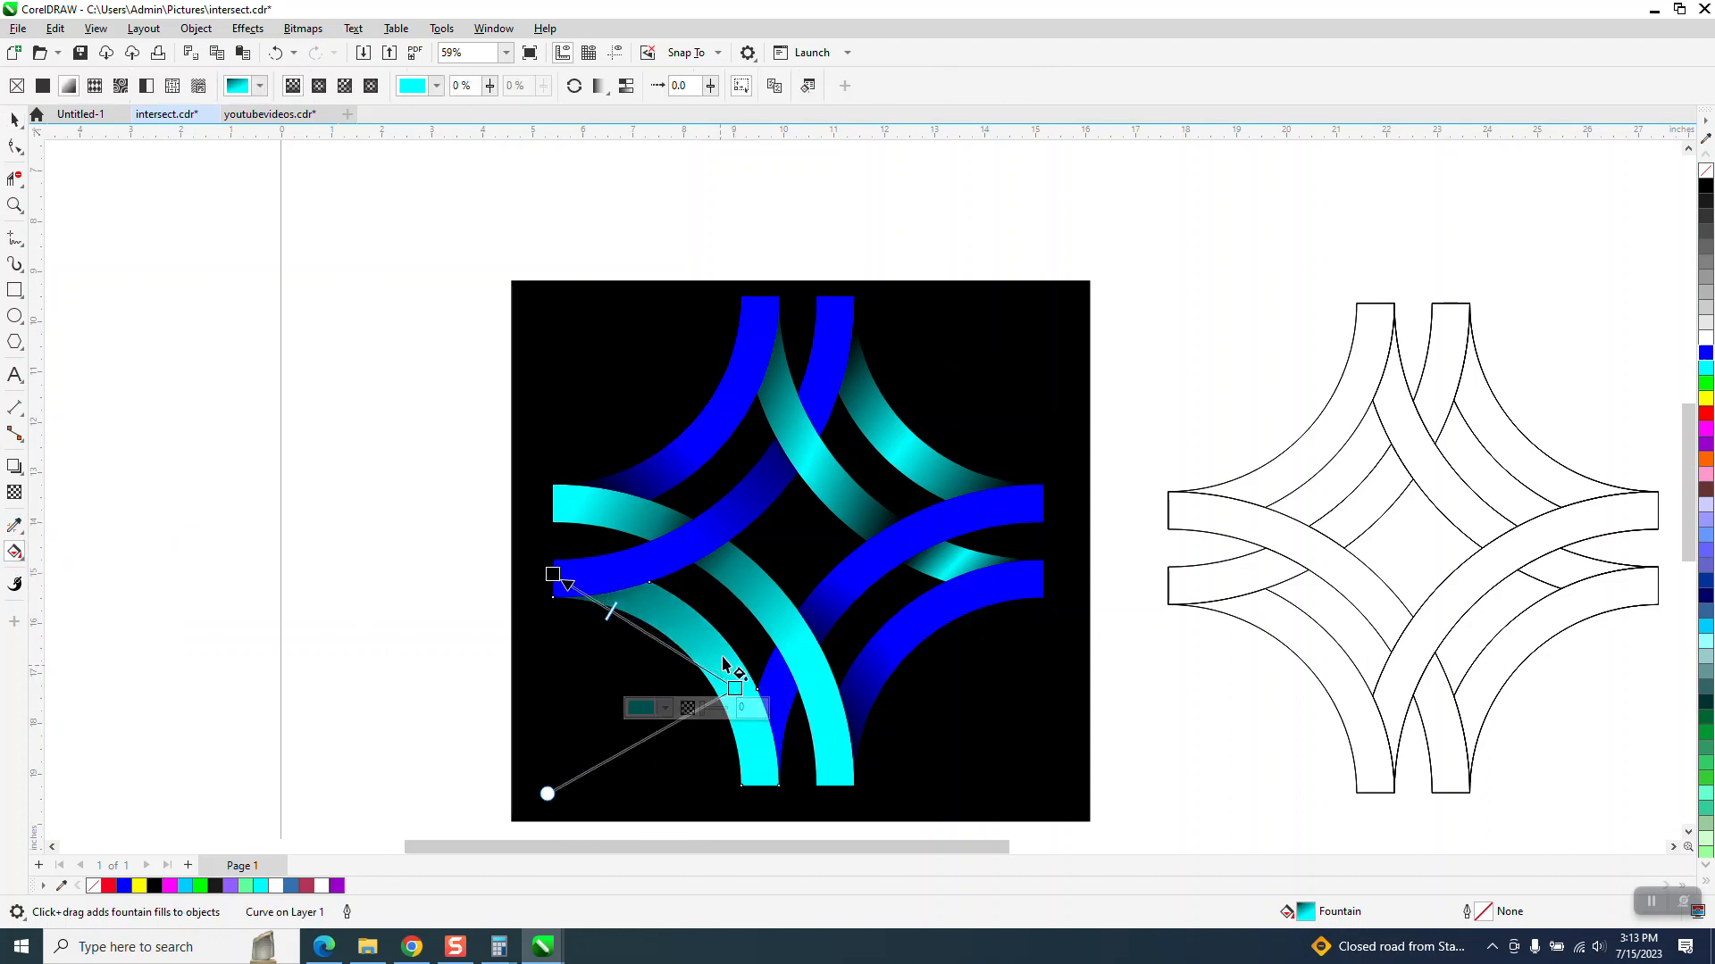
pyautogui.click(109, 204)
pyautogui.press('space')
pyautogui.scroll(-1, 421, 270)
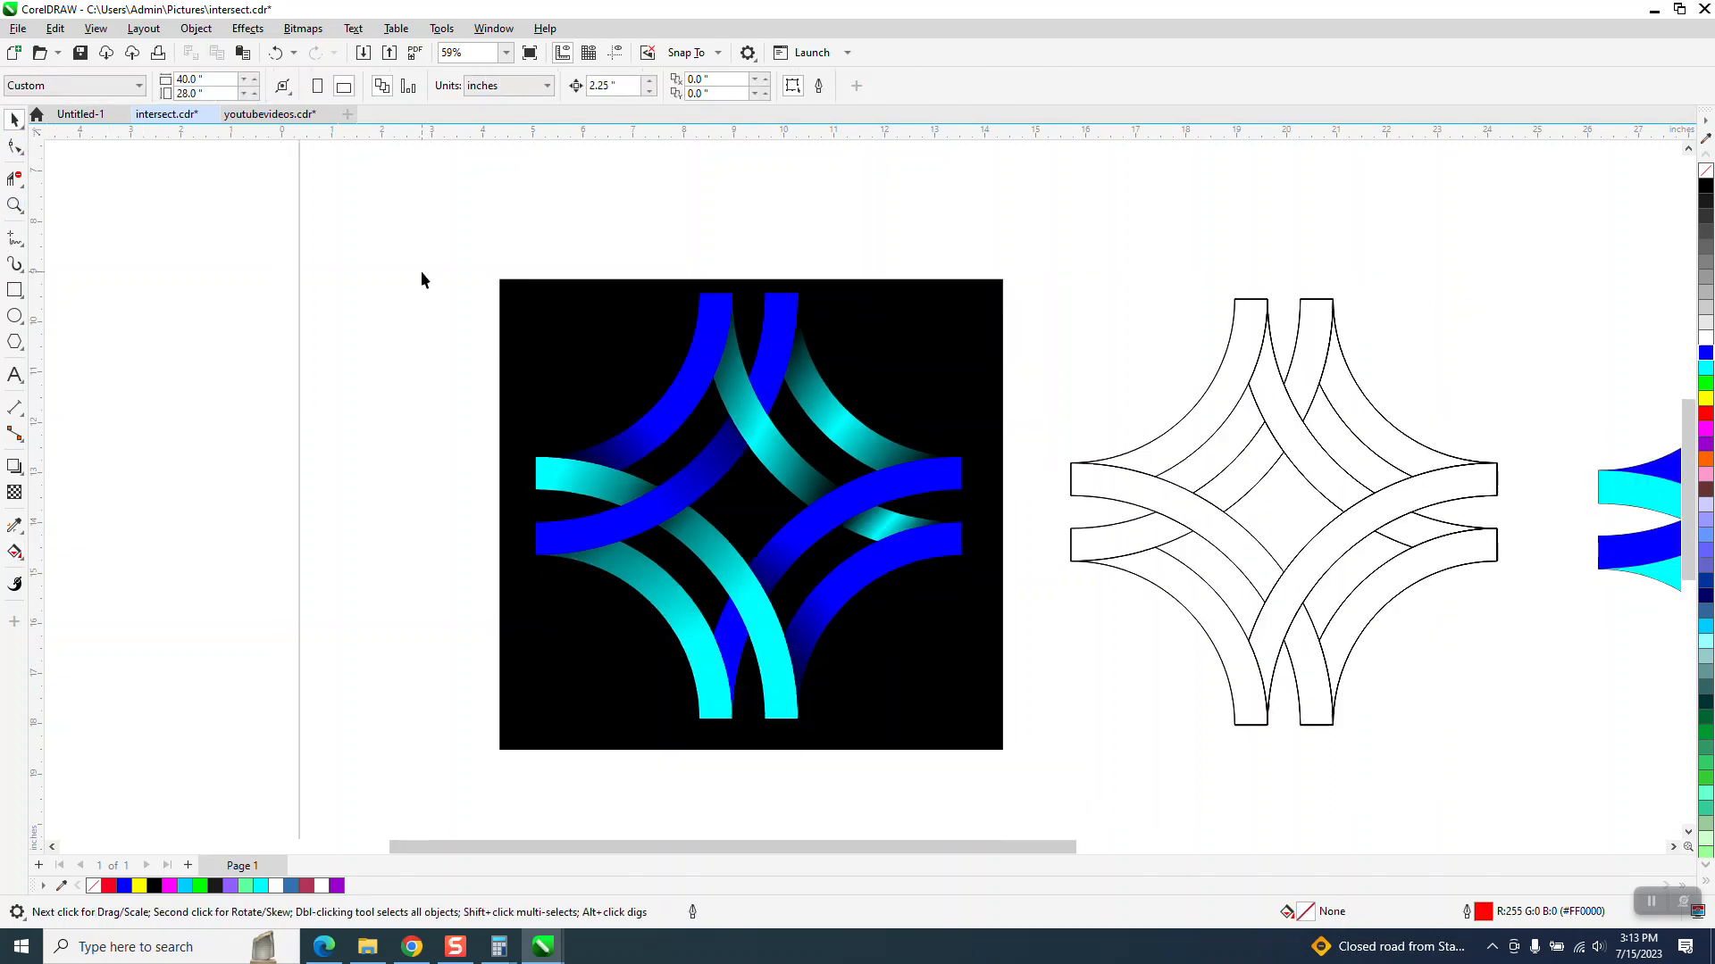